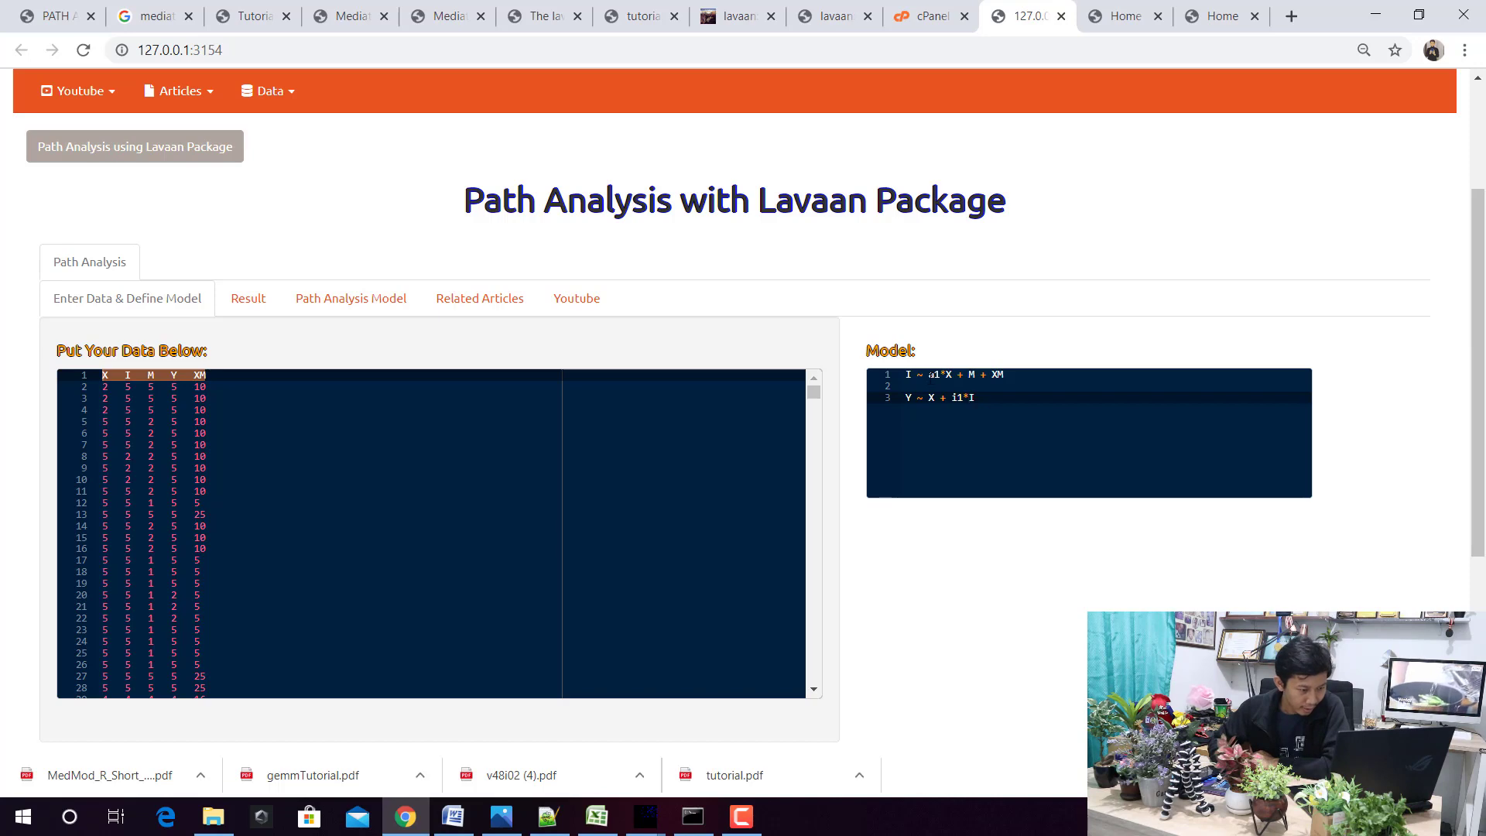
Compare the a1*X and i1*I terms in the model with the path diagram and indirect-effect formula in the Word document.
{"action": "left_click_drag", "start_coordinate": [929, 375], "coordinate": [947, 379]}
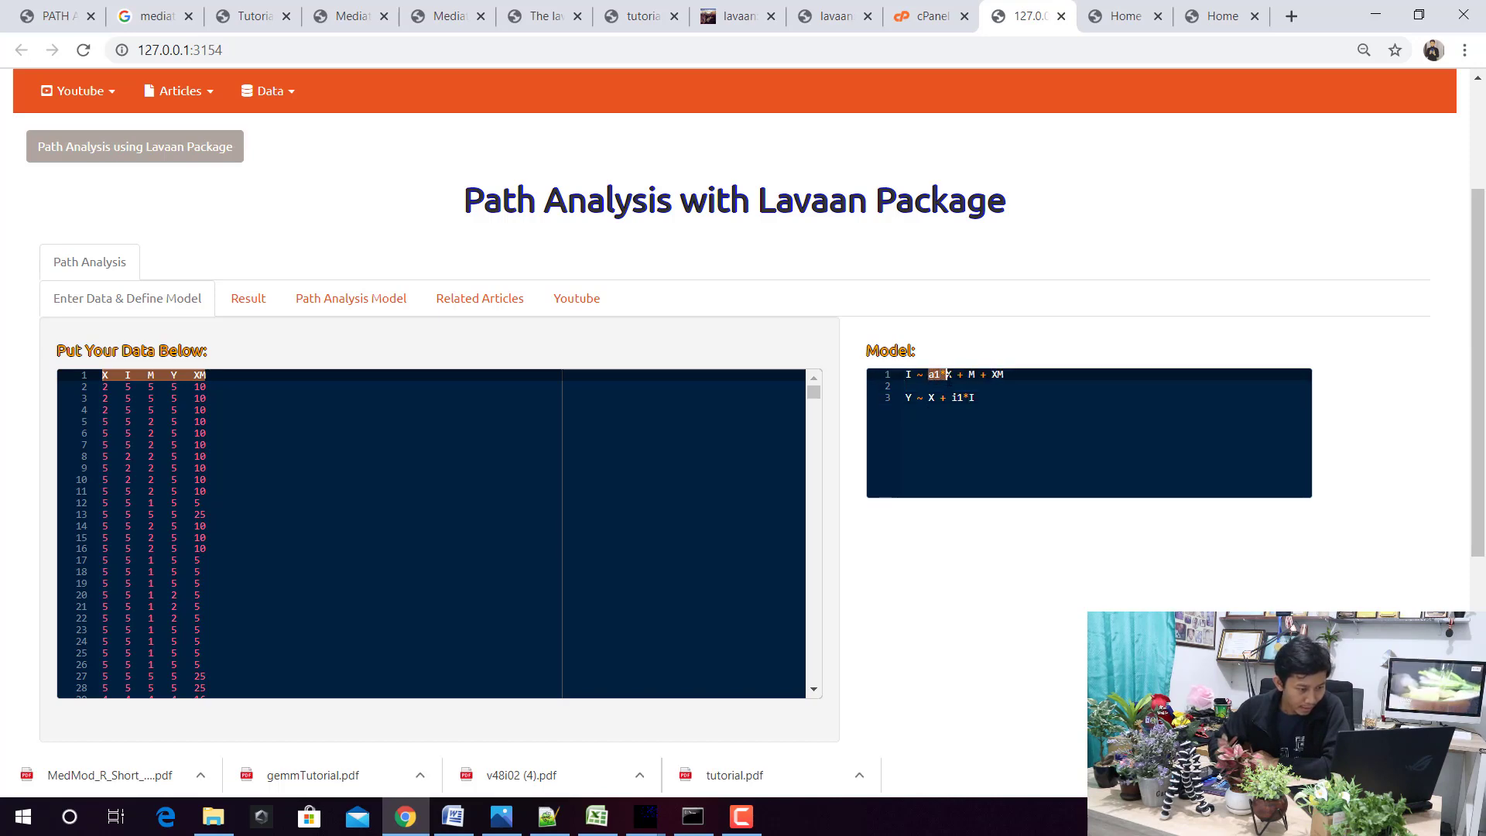
{"action": "left_click", "coordinate": [452, 817]}
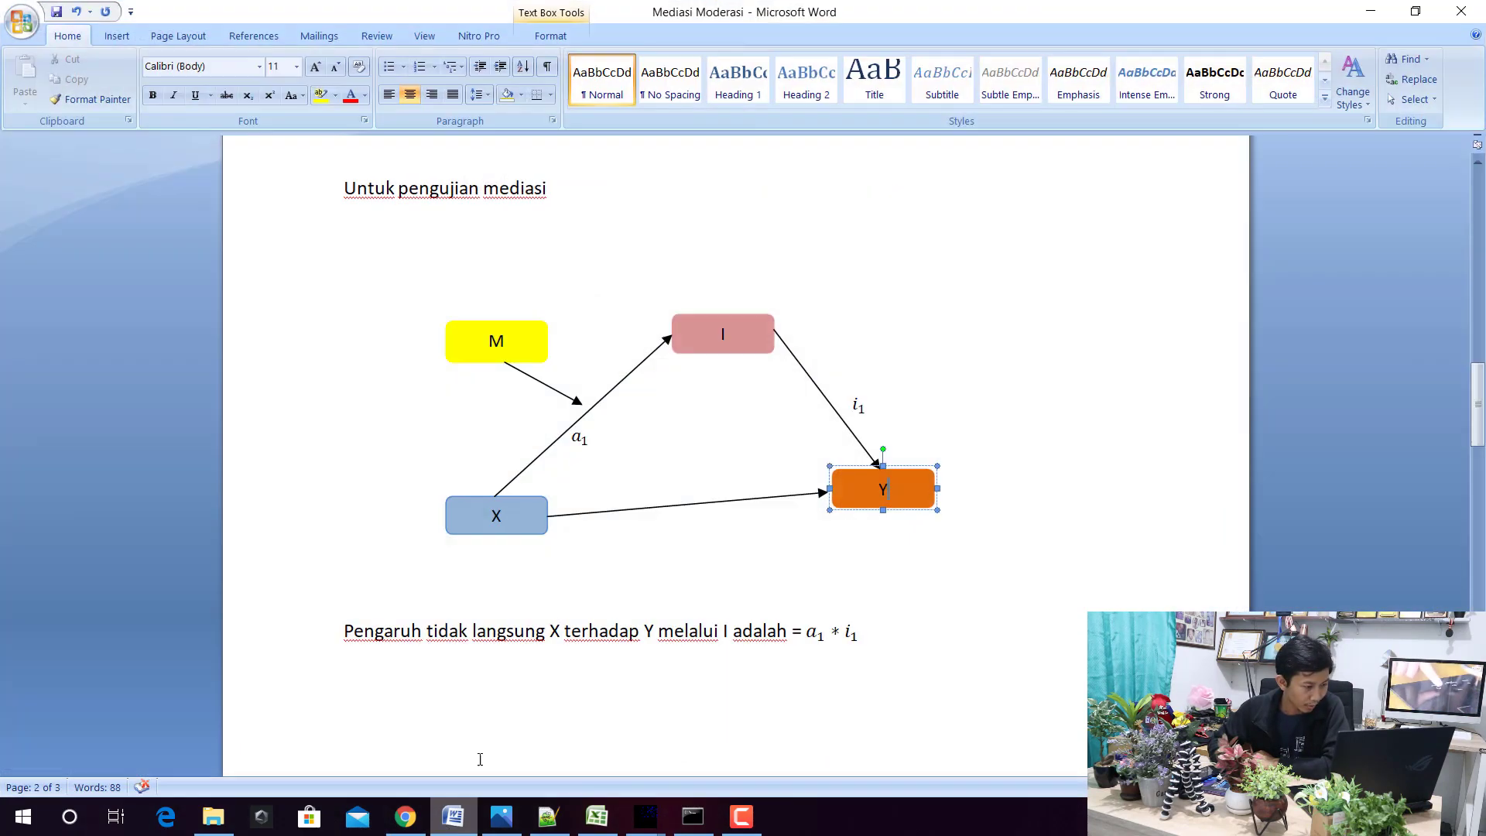
{"action": "key", "text": "alt+Tab"}
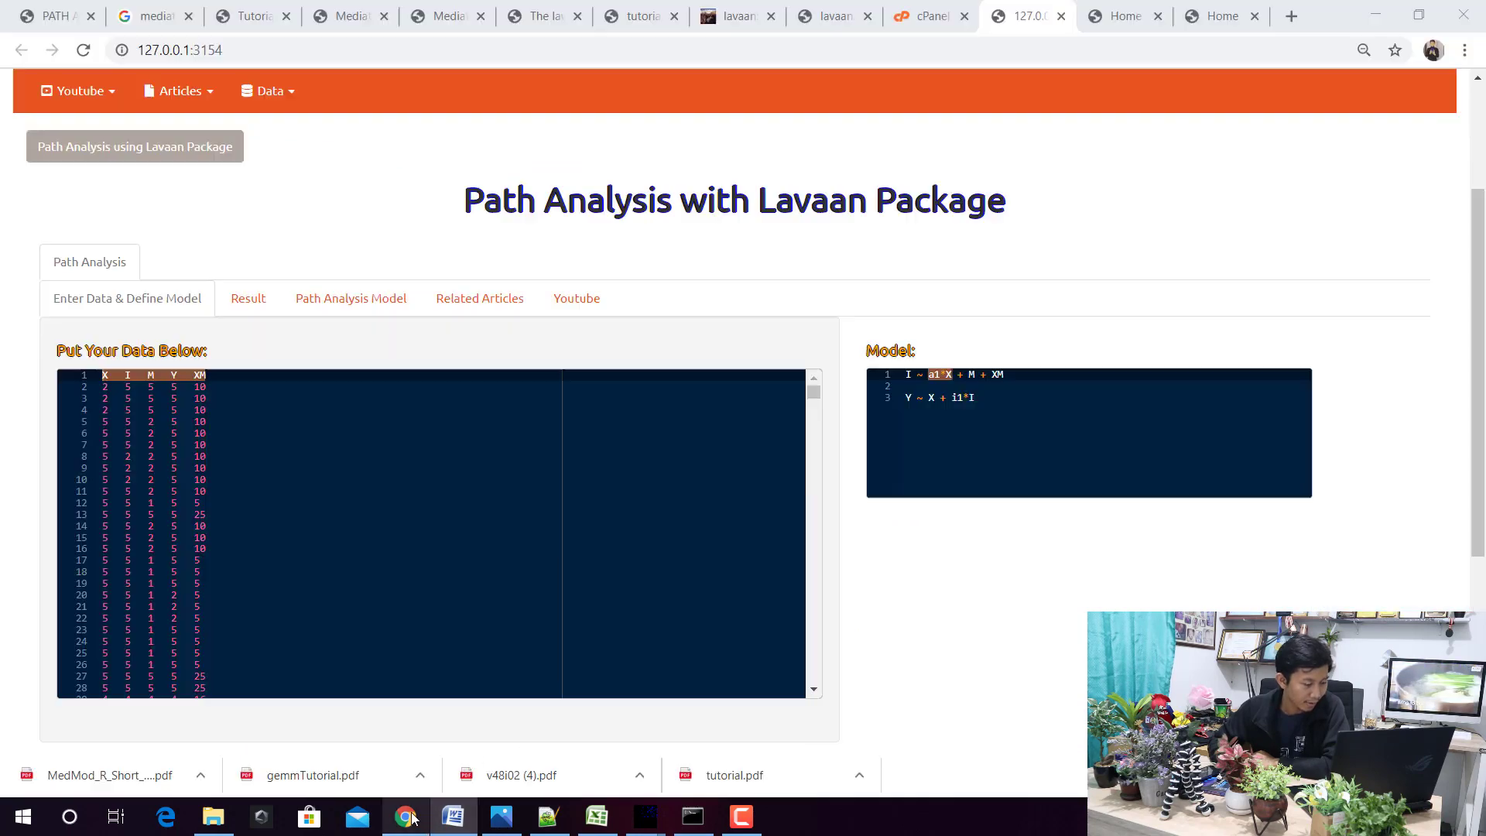
{"action": "left_click_drag", "start_coordinate": [952, 397], "coordinate": [977, 397]}
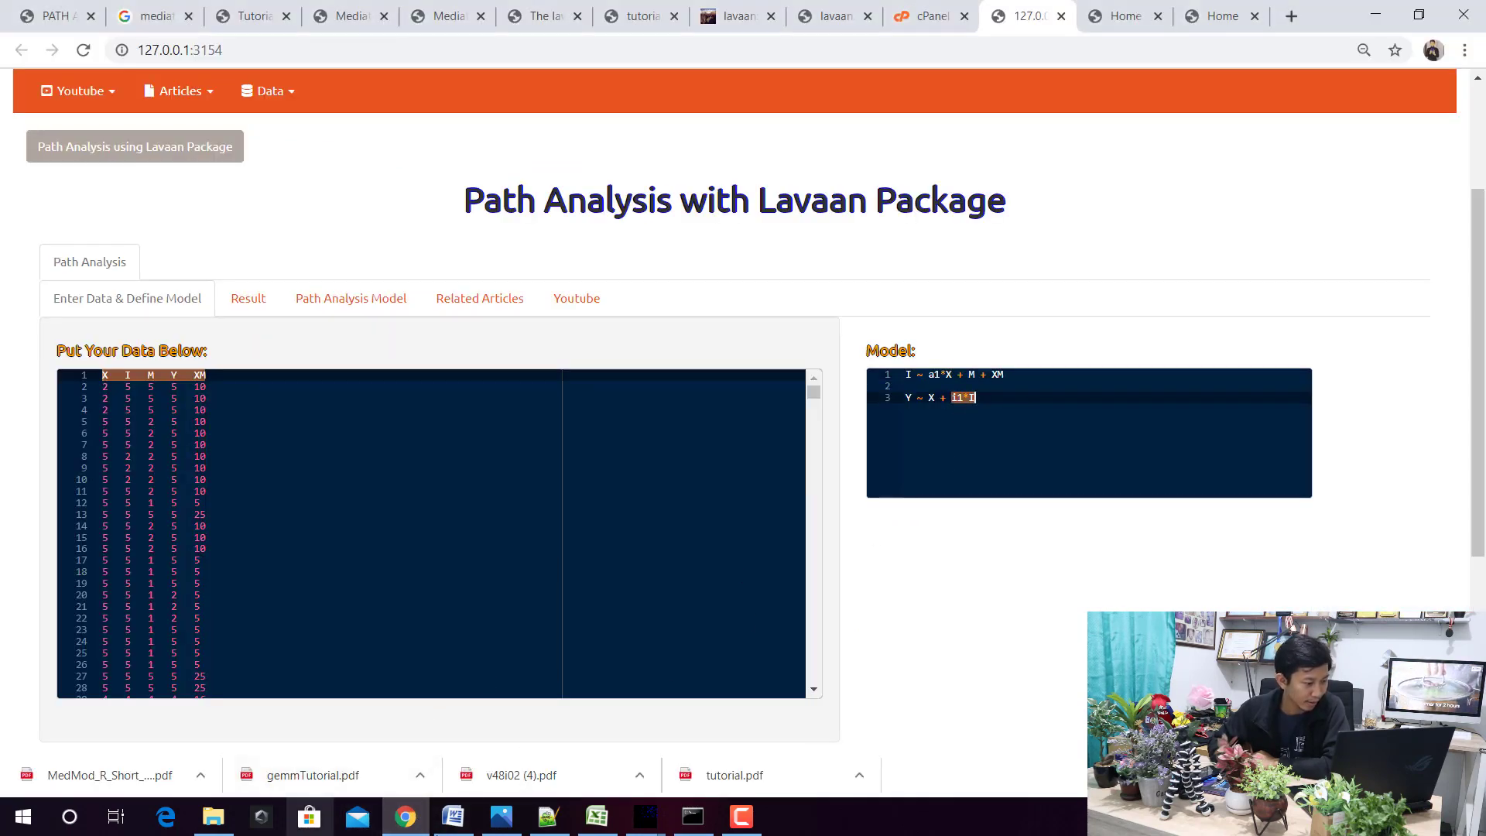
{"action": "left_click", "coordinate": [453, 817]}
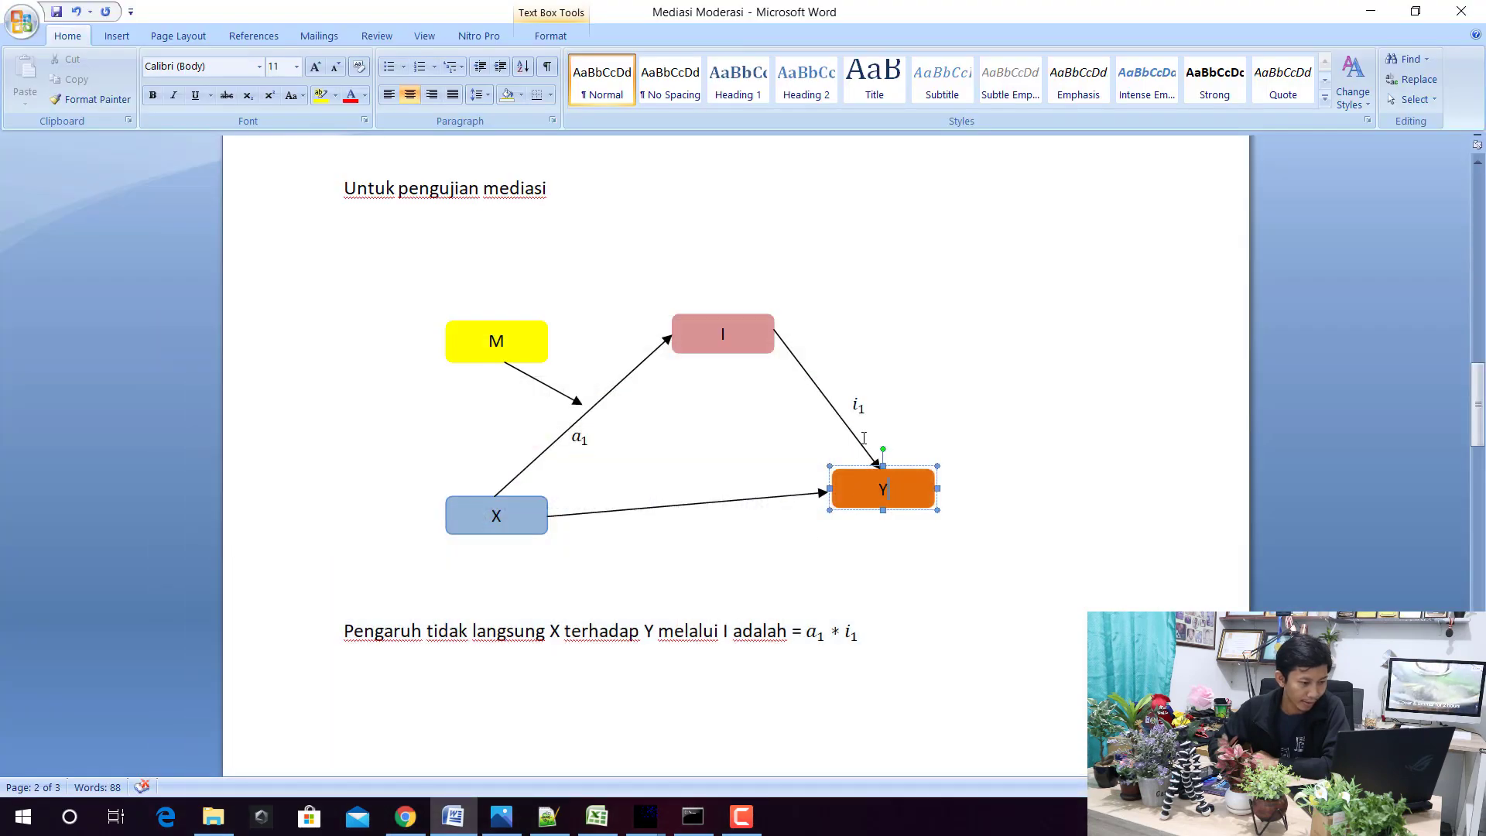
{"action": "scroll", "coordinate": [610, 585], "scroll_direction": "down", "scroll_amount": 3}
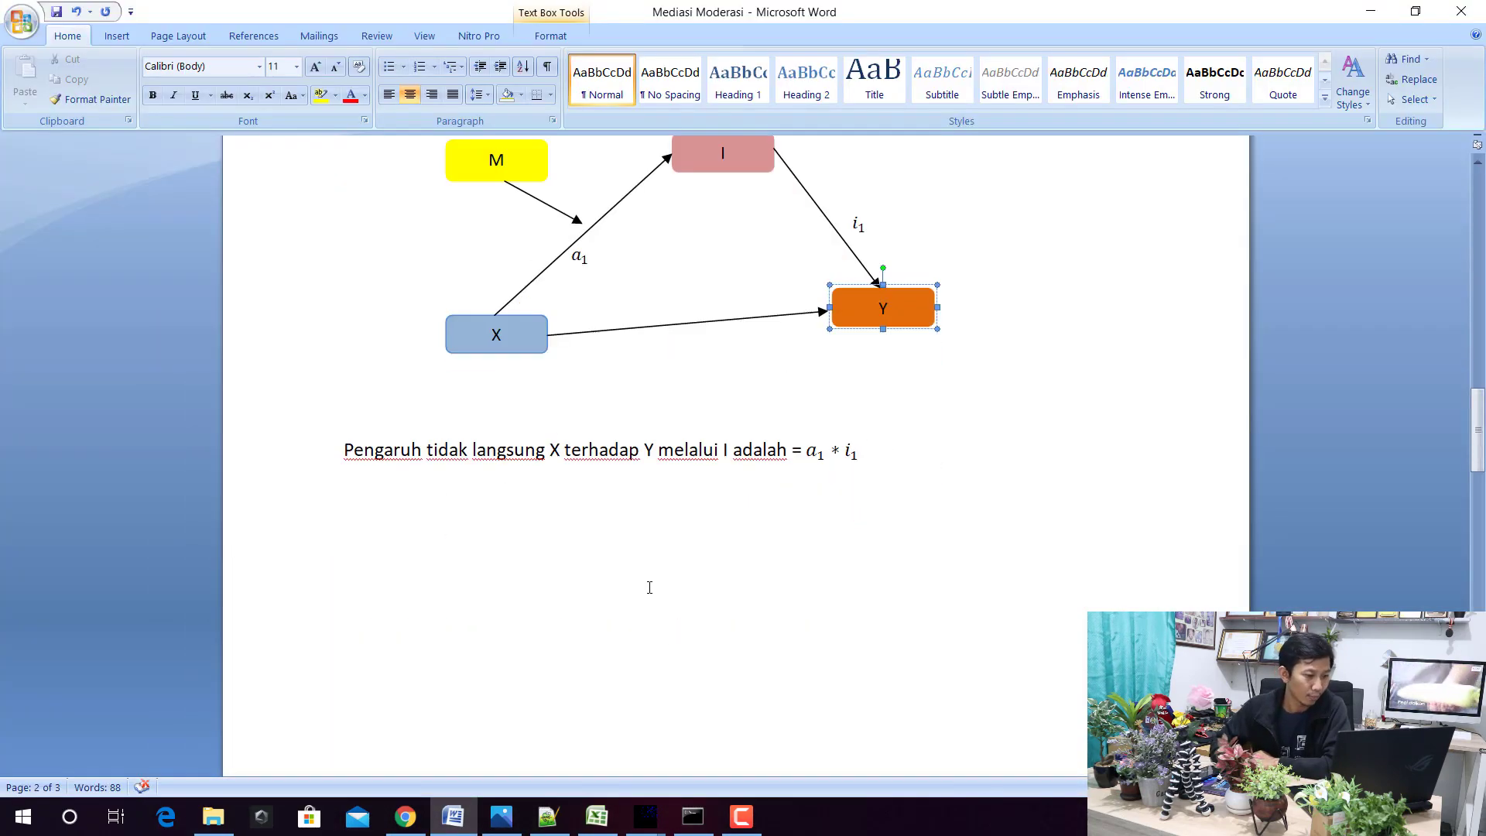
{"action": "triple_click", "coordinate": [851, 457]}
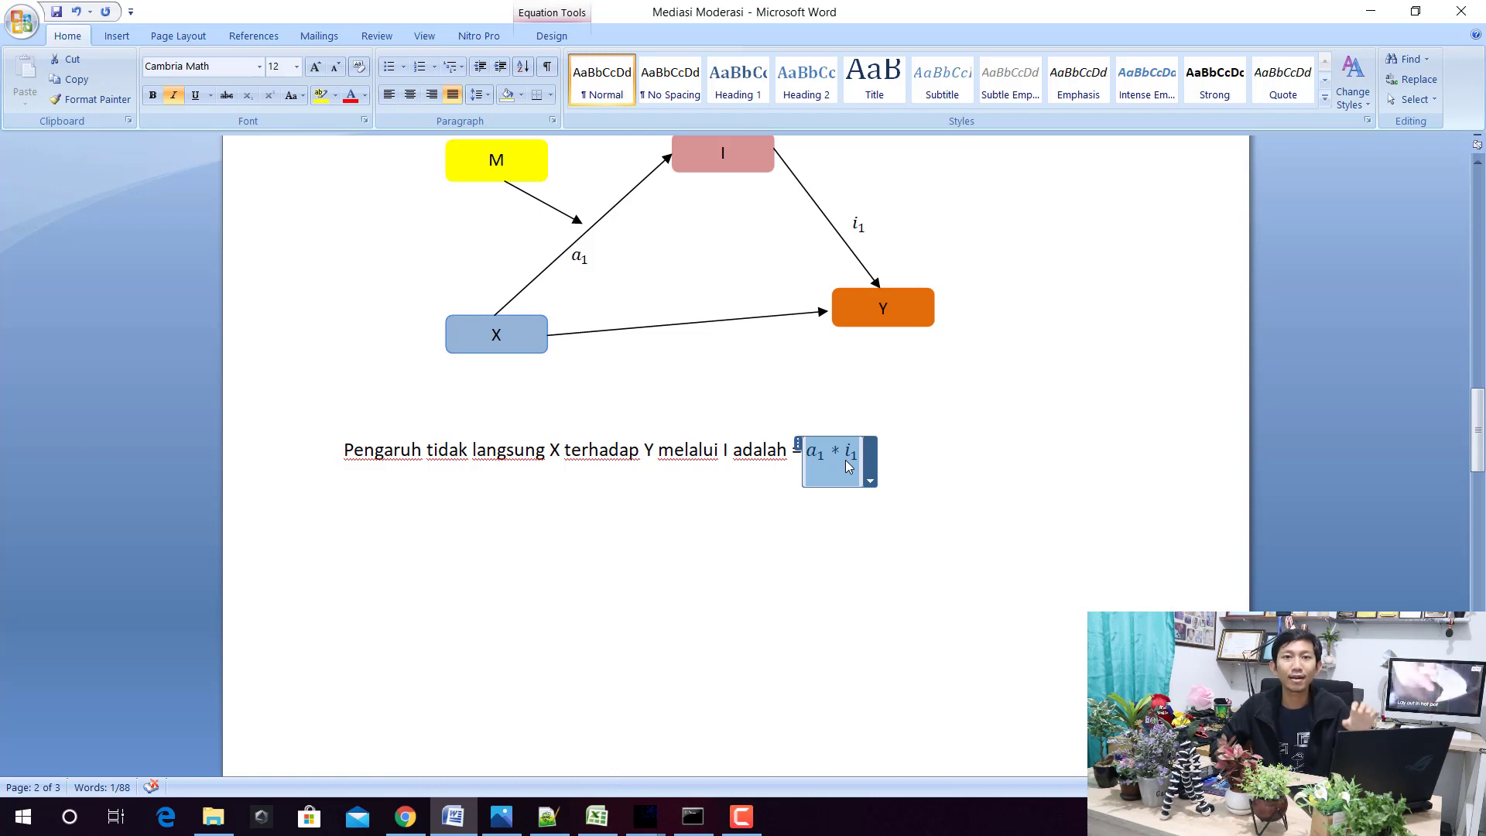
Switch back to the path analysis page in Chrome and add the line "a1i1 := a1*i1" below the Y equation in the model.
{"action": "left_click", "coordinate": [1371, 11]}
{"action": "left_click", "coordinate": [405, 816]}
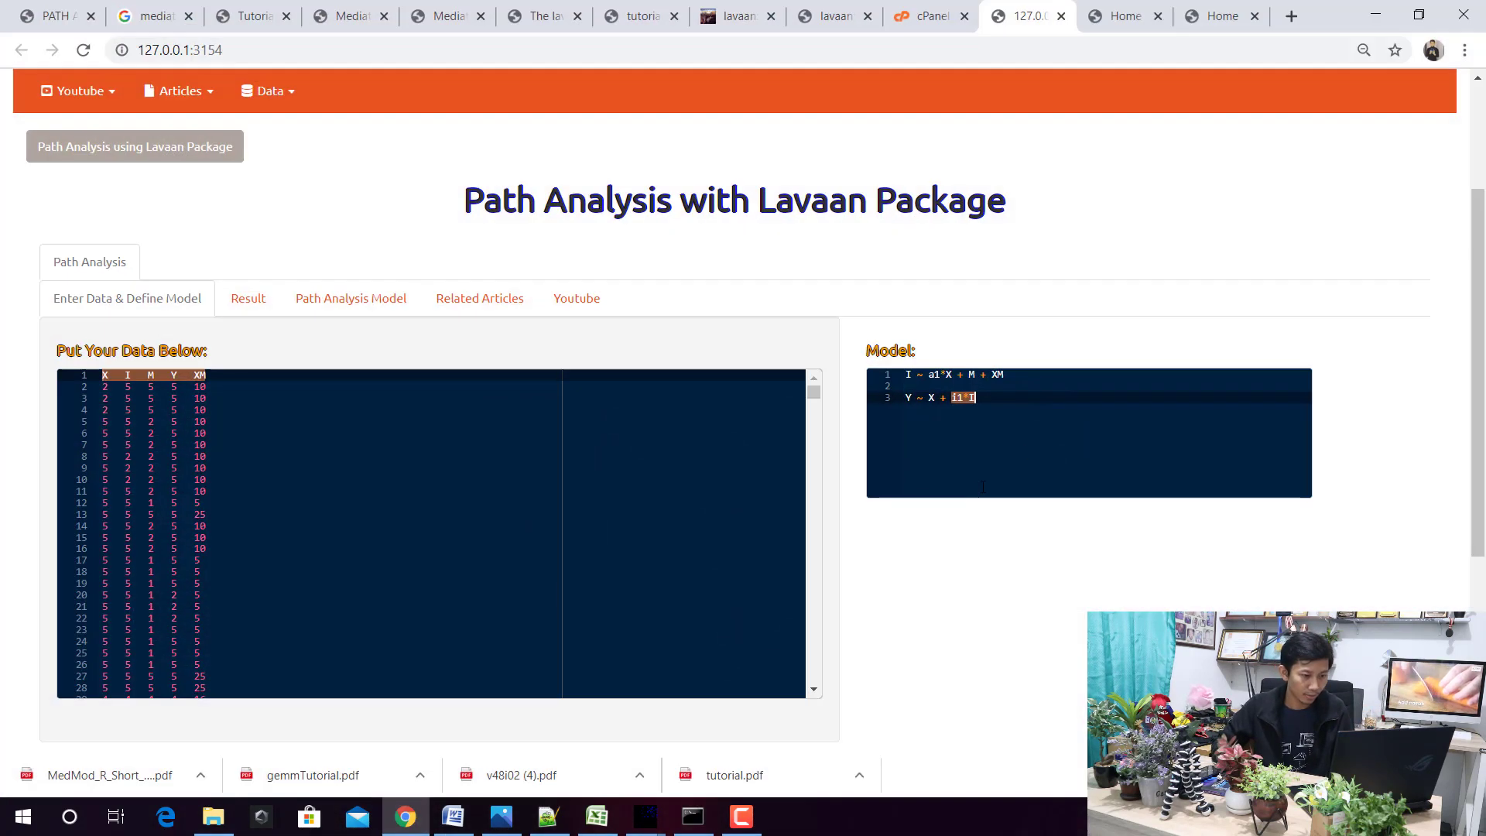
{"action": "key", "text": "Return"}
{"action": "key", "text": "Return"}
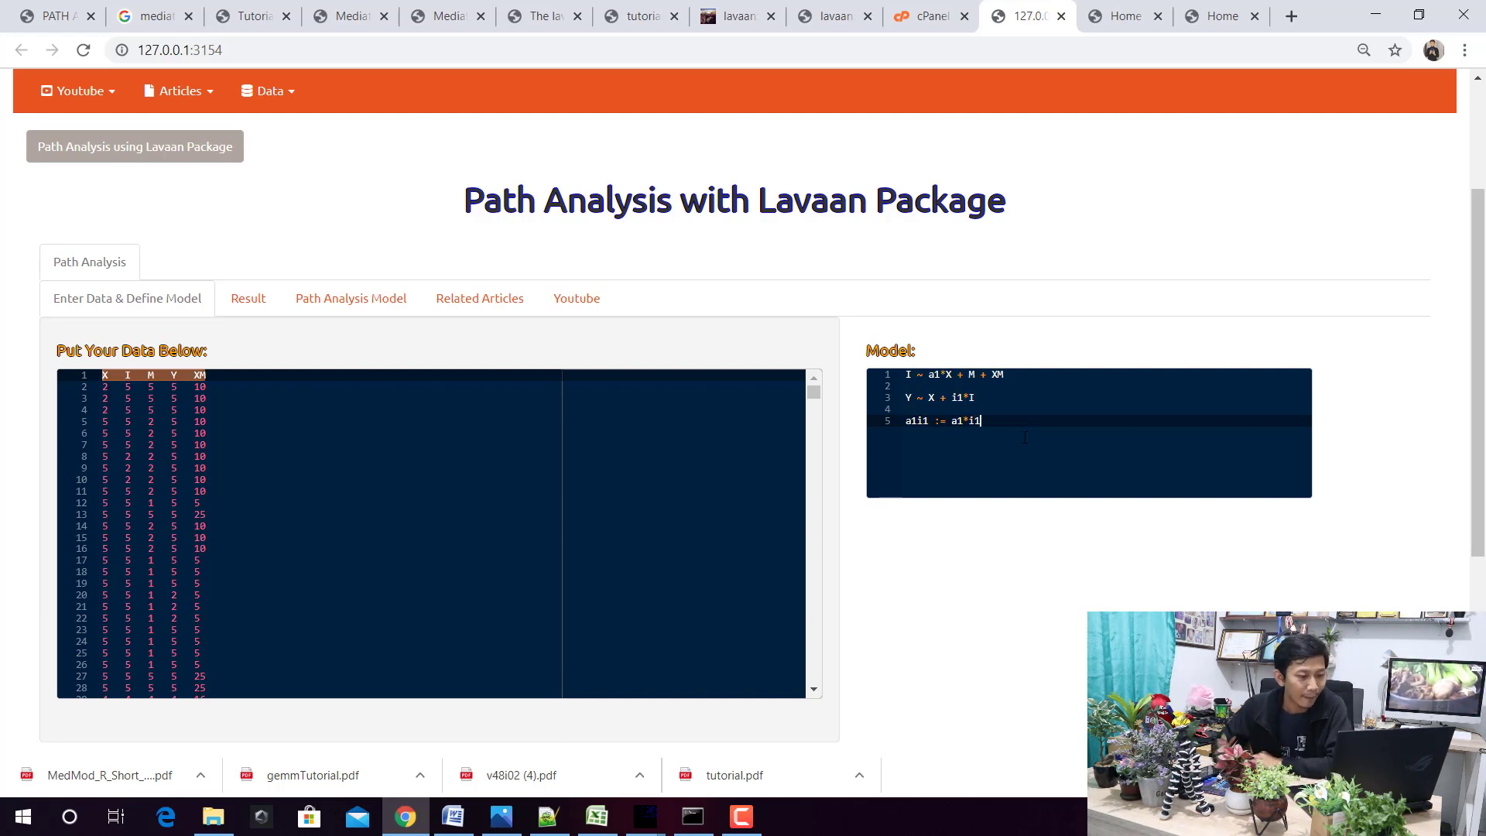
{"action": "left_click_drag", "start_coordinate": [981, 420], "coordinate": [912, 420]}
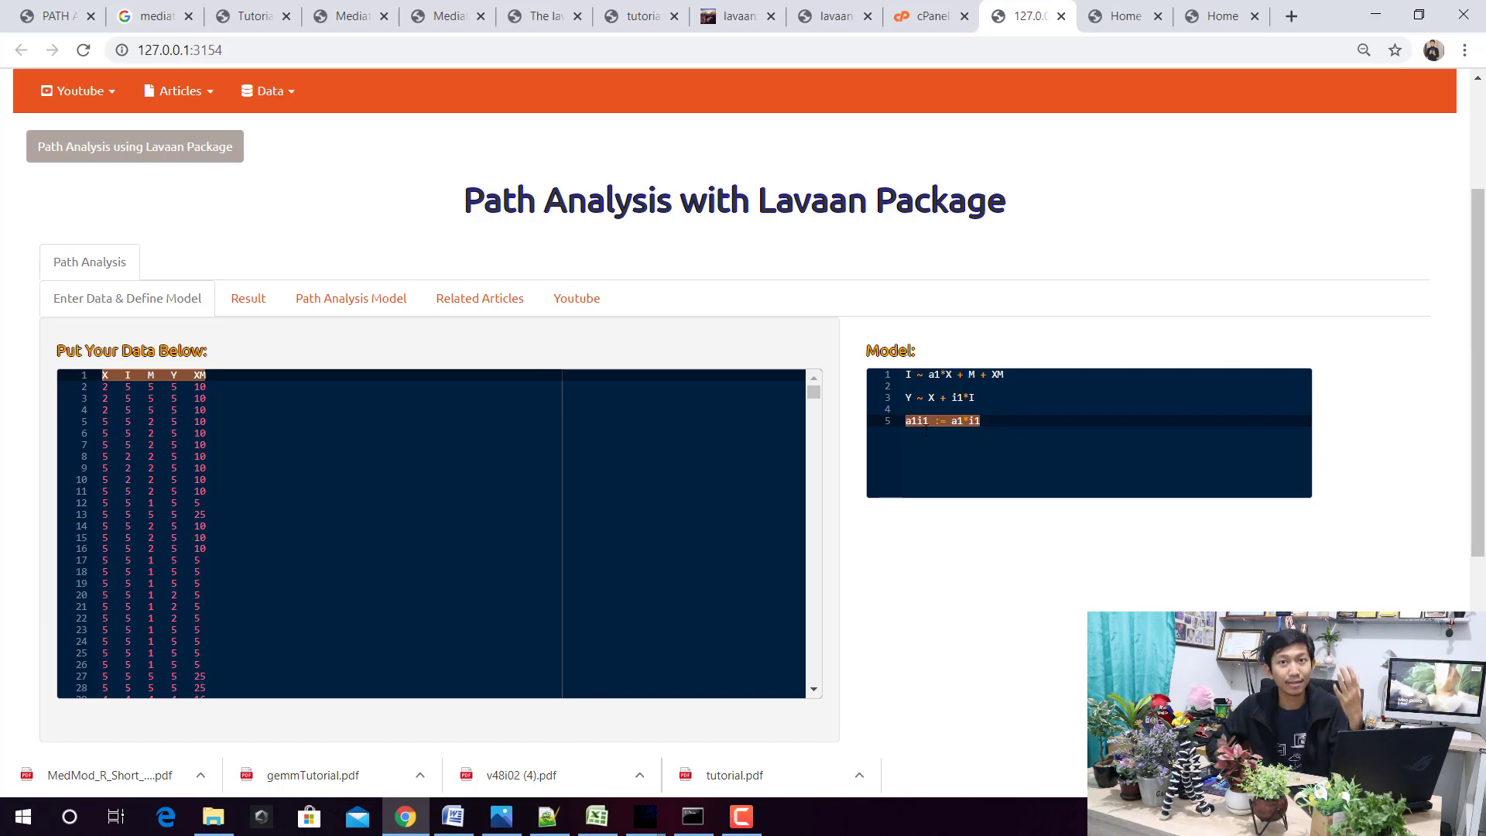
{"action": "left_click_drag", "start_coordinate": [1006, 375], "coordinate": [907, 375]}
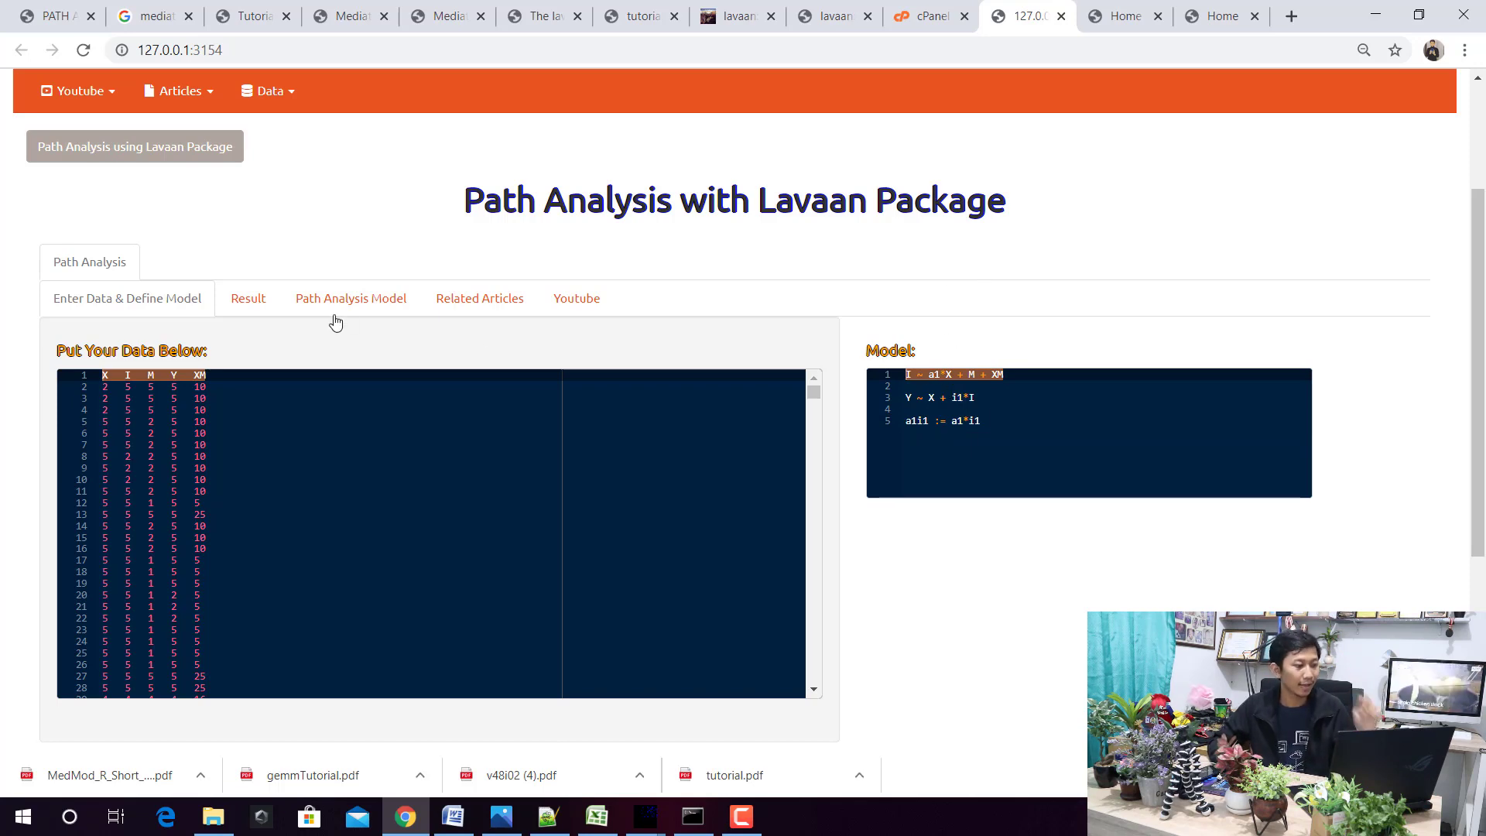
Display the Maximum Likelihood analysis results and copy the Standardized Parameter Estimates table with its heading.
{"action": "left_click", "coordinate": [272, 307]}
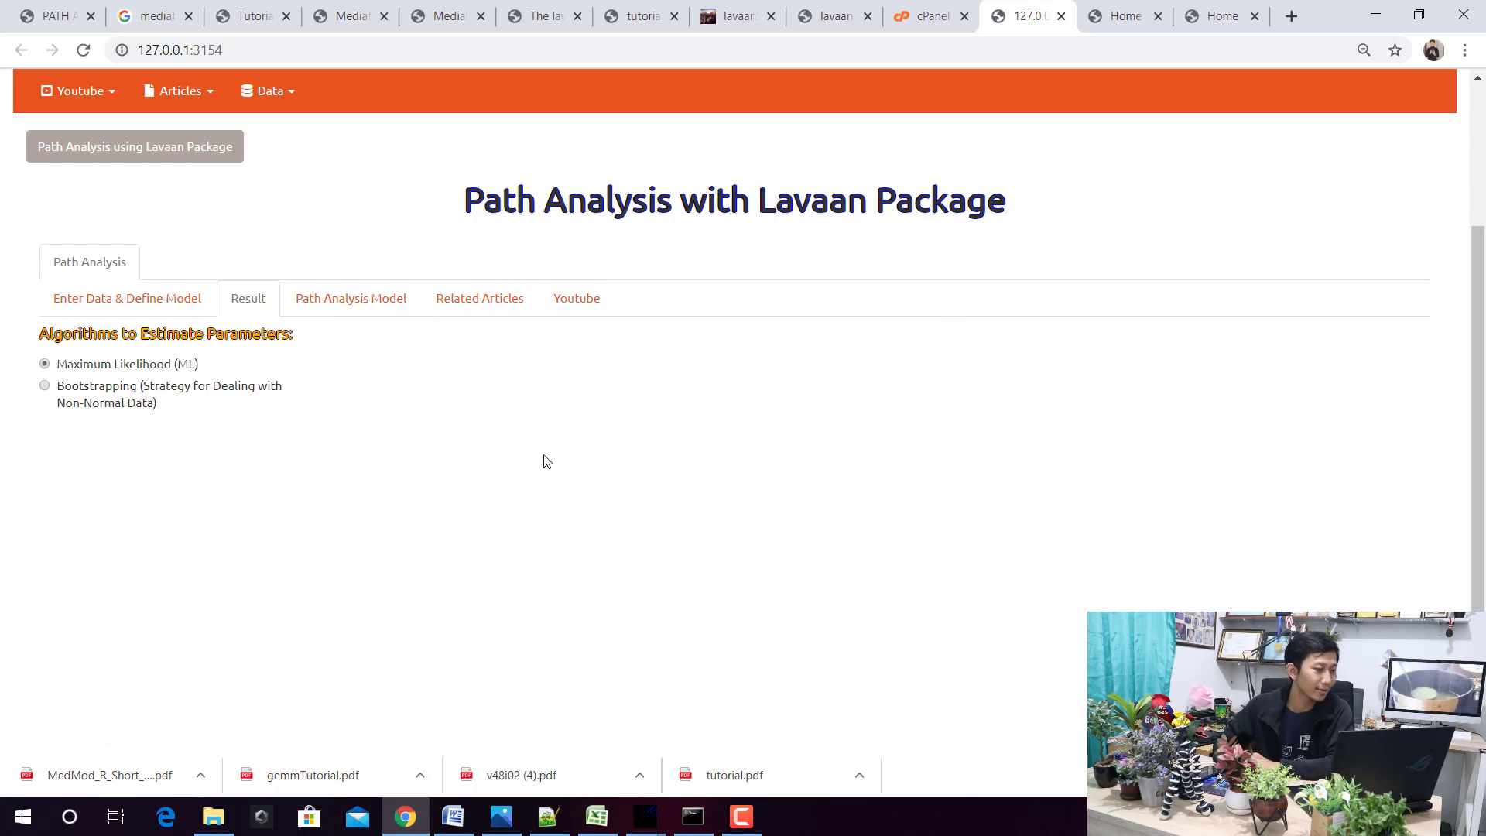
{"action": "scroll", "coordinate": [362, 270], "scroll_direction": "down", "scroll_amount": 4}
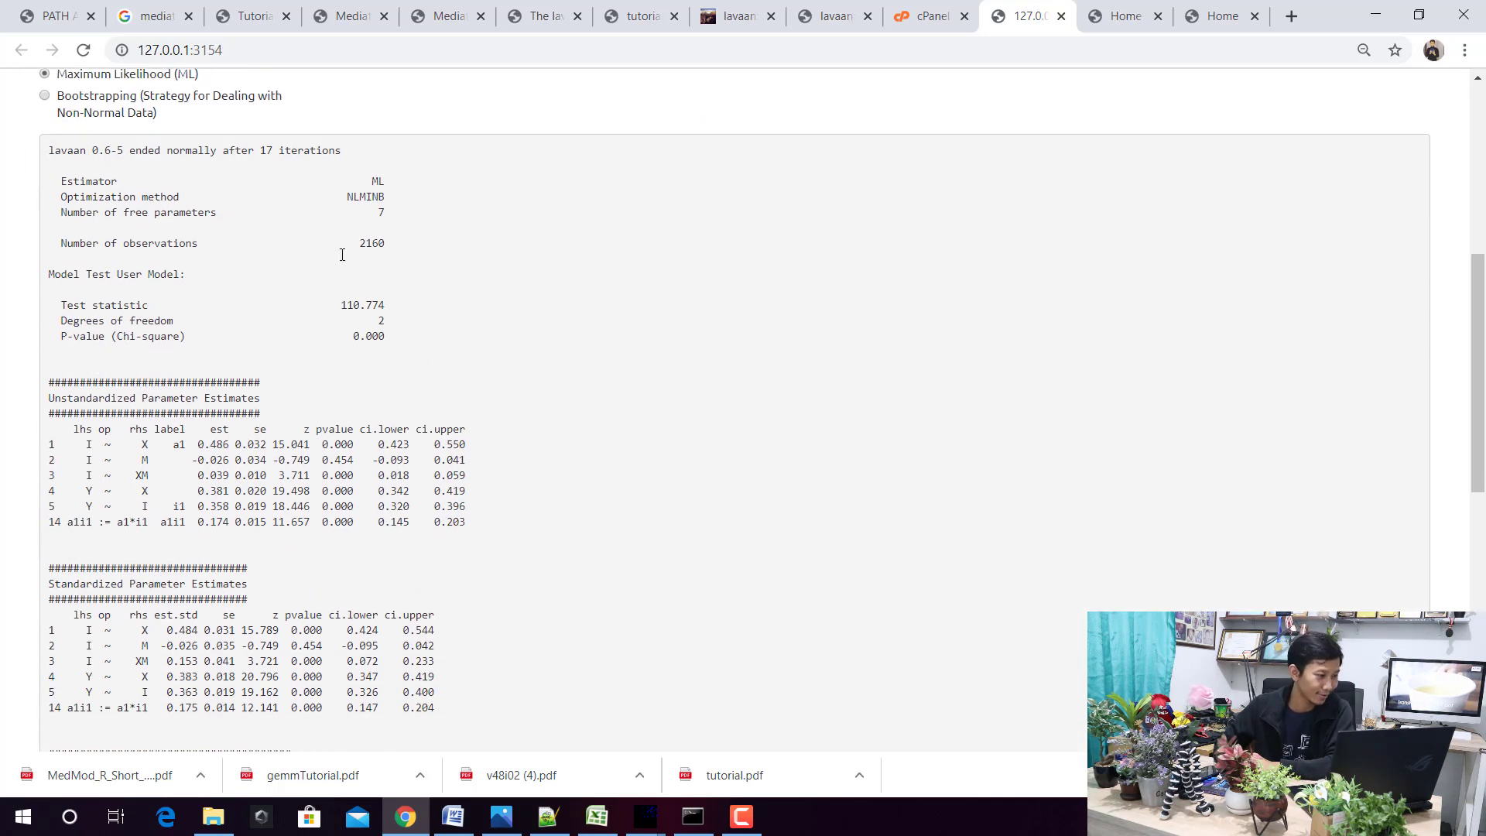
{"action": "scroll", "coordinate": [270, 237], "scroll_direction": "down", "scroll_amount": 5}
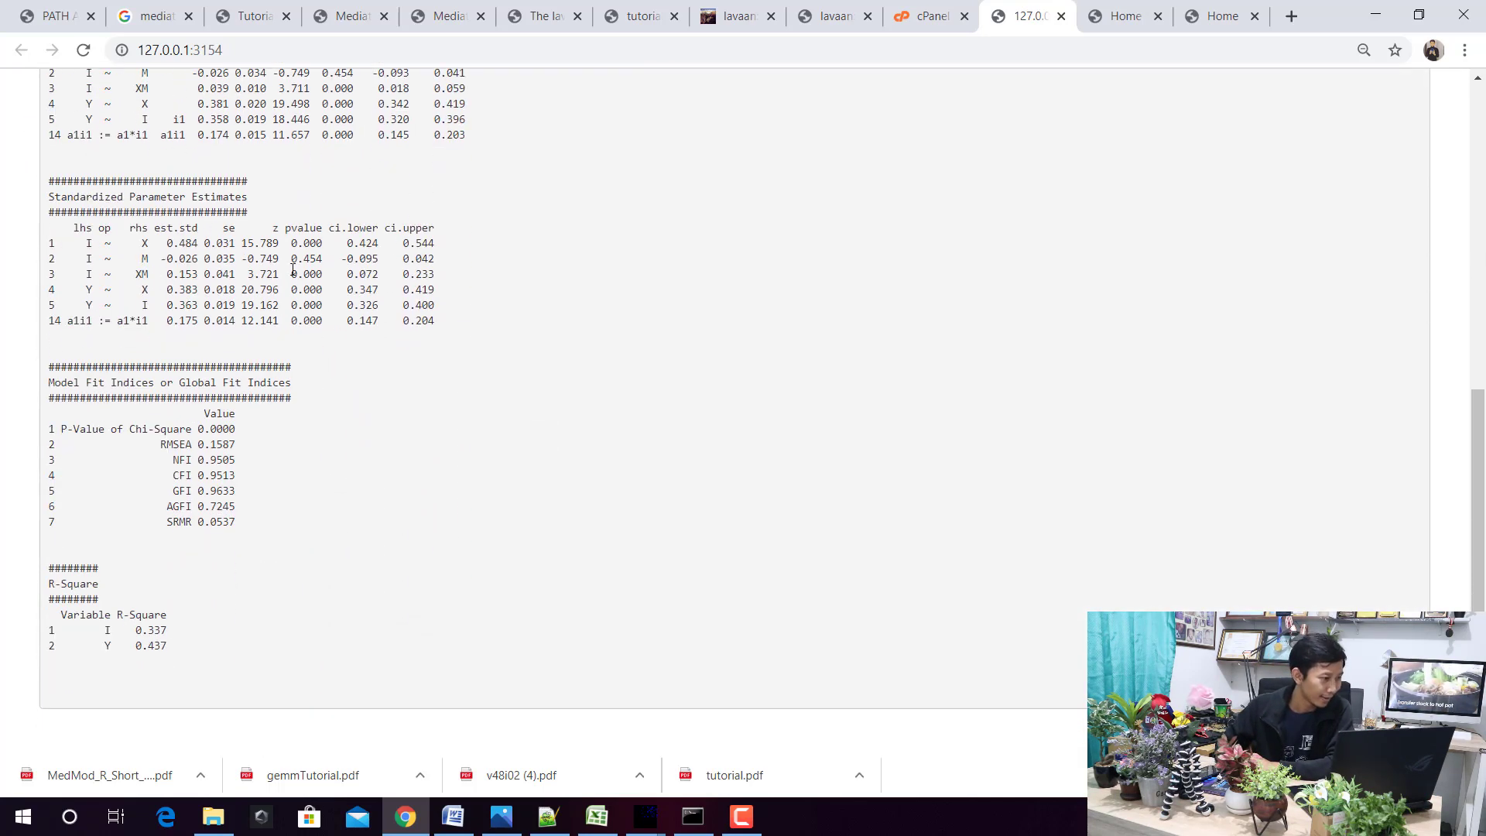
{"action": "scroll", "coordinate": [292, 271], "scroll_direction": "up", "scroll_amount": 1}
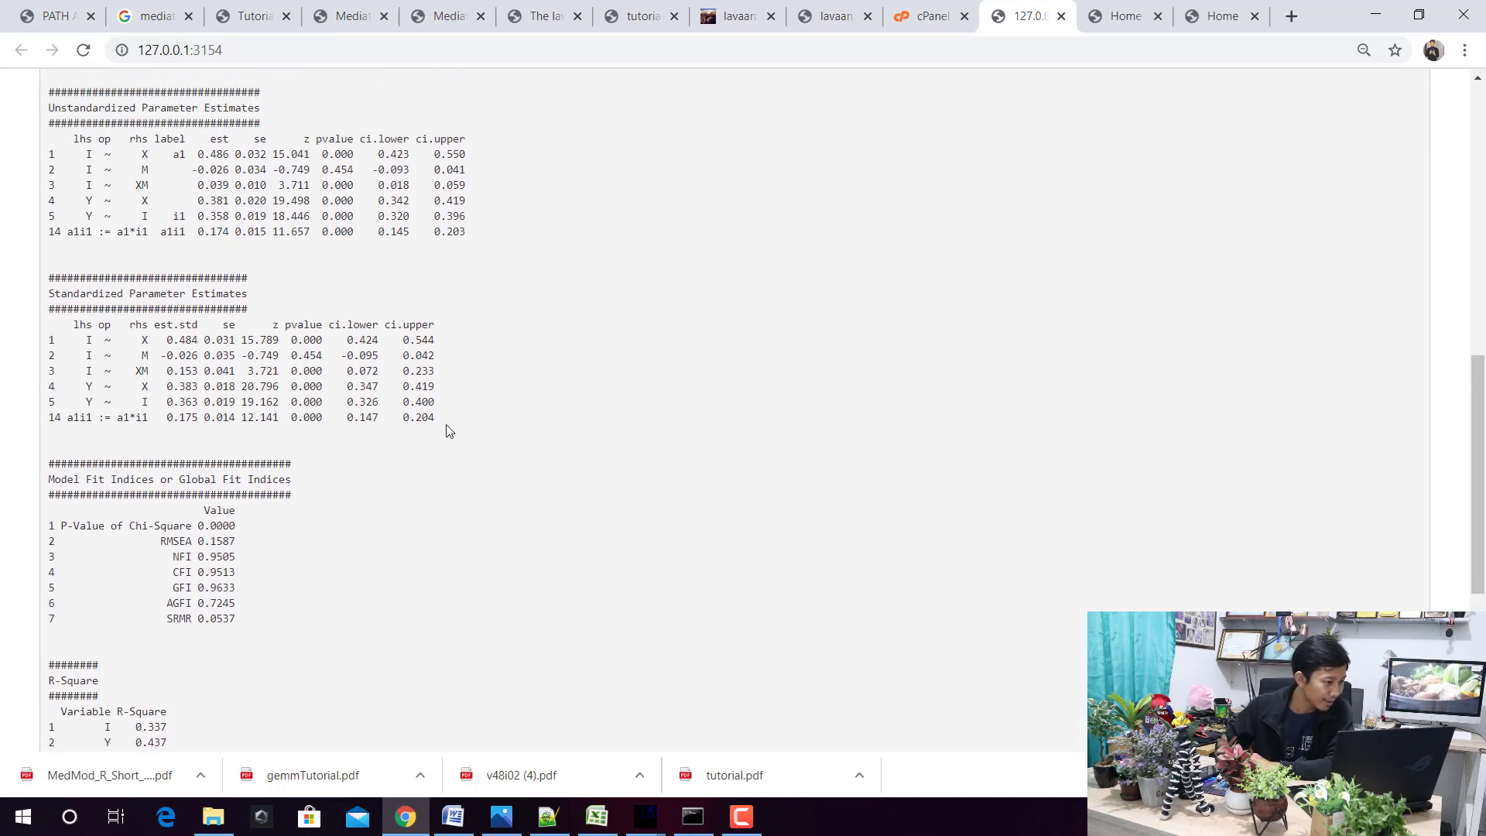
{"action": "left_click_drag", "start_coordinate": [435, 418], "coordinate": [39, 289]}
{"action": "key", "text": "ctrl+c"}
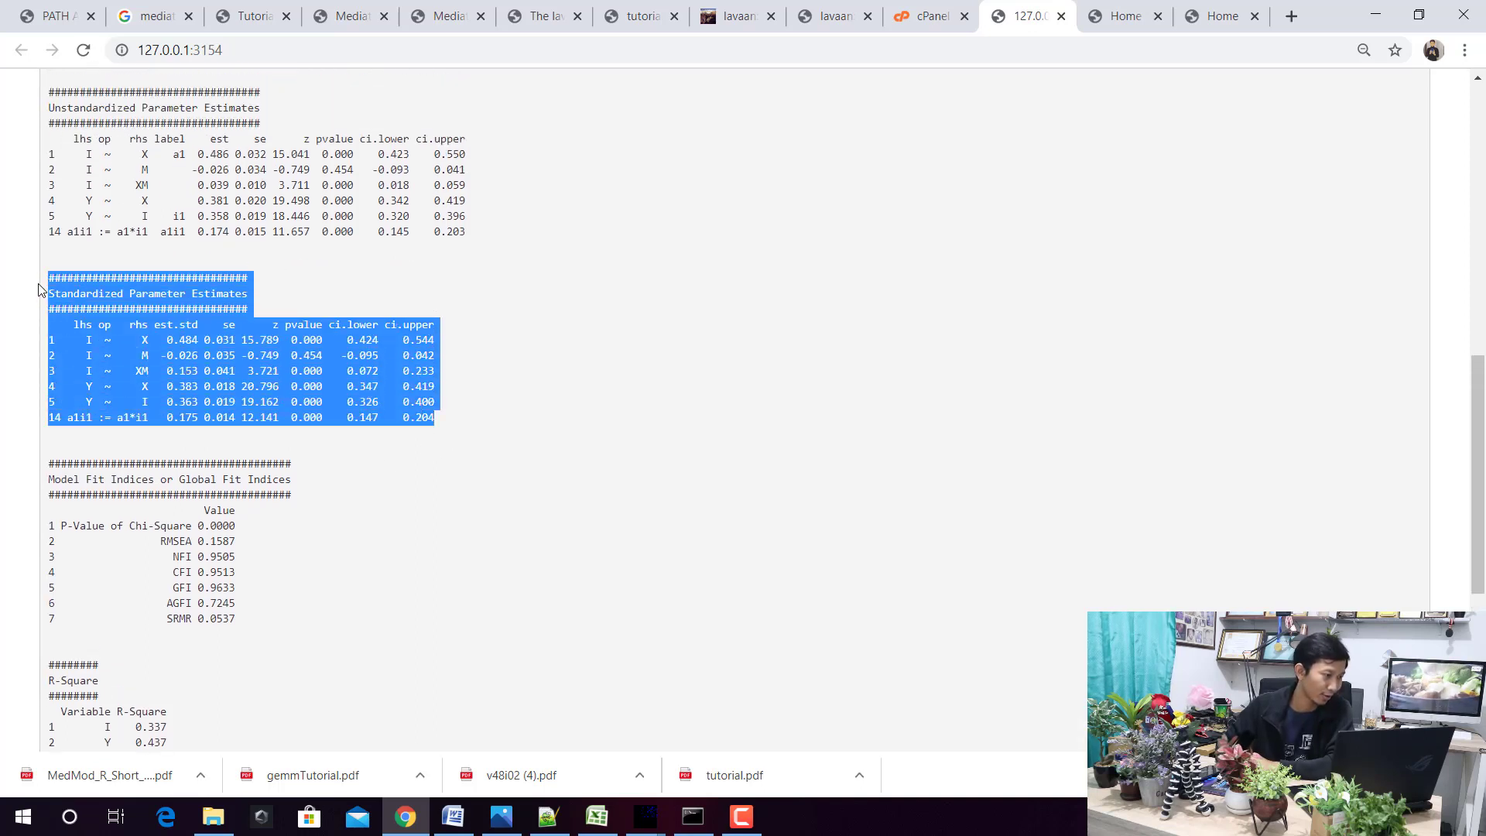
Switch to the Mediasi Moderasi document in Word and paste the copied estimates table on the blank third page.
{"action": "left_click", "coordinate": [453, 817]}
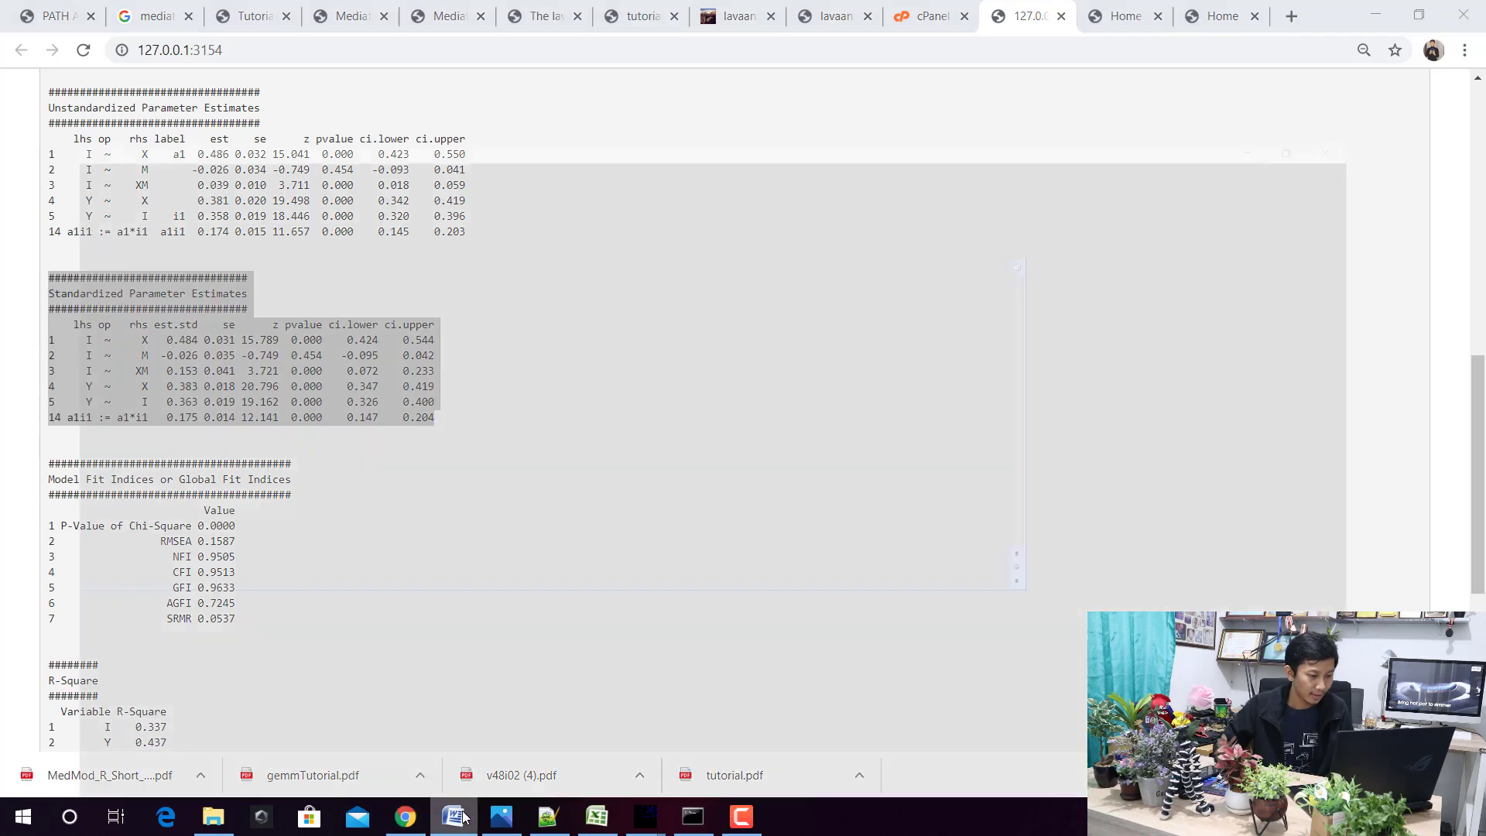
{"action": "scroll", "coordinate": [523, 642], "scroll_direction": "down", "scroll_amount": 15}
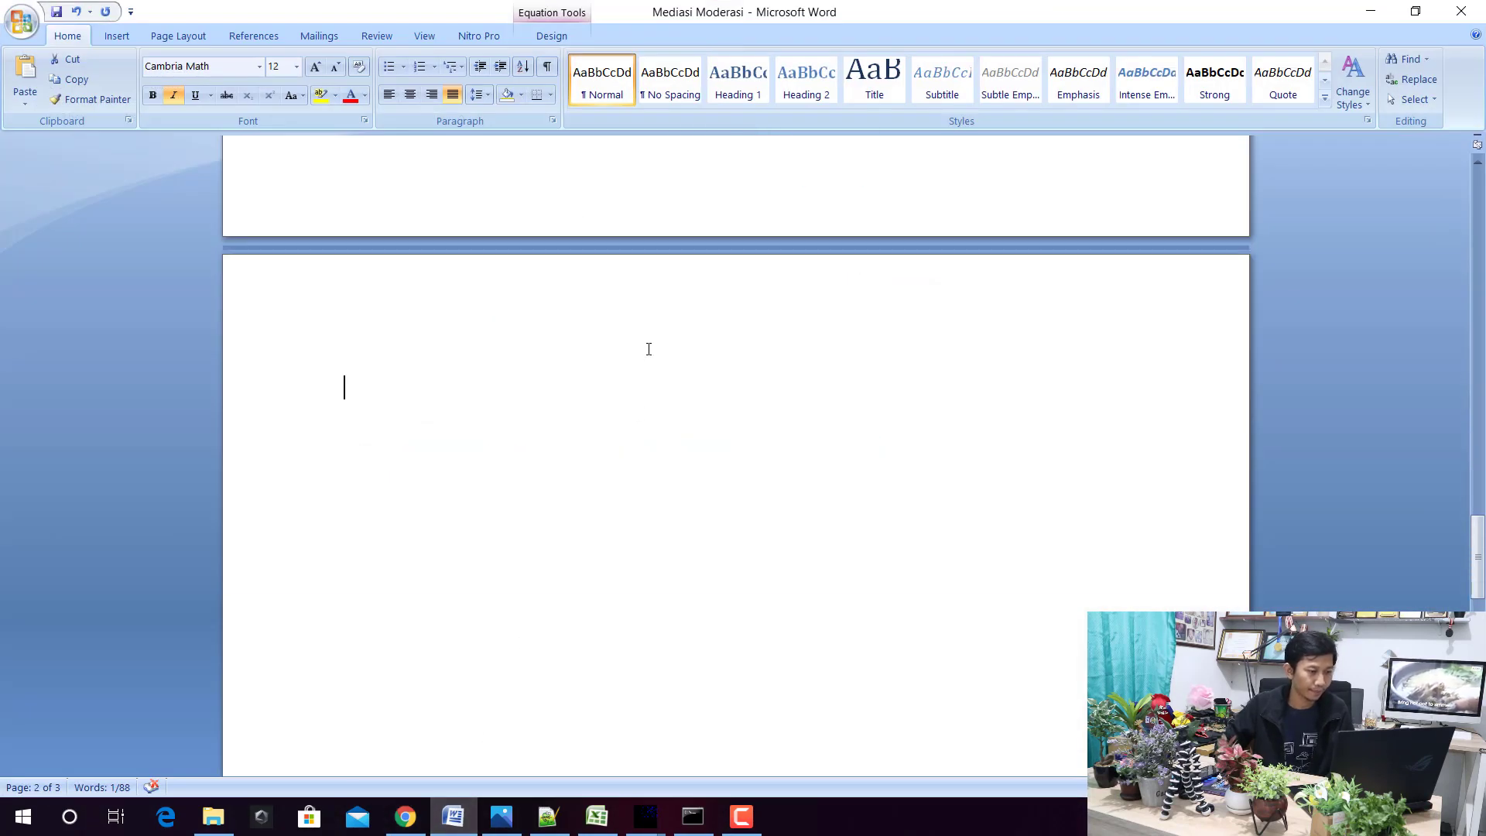
{"action": "key", "text": "ctrl+v"}
{"action": "scroll", "coordinate": [619, 433], "scroll_direction": "down", "scroll_amount": 2}
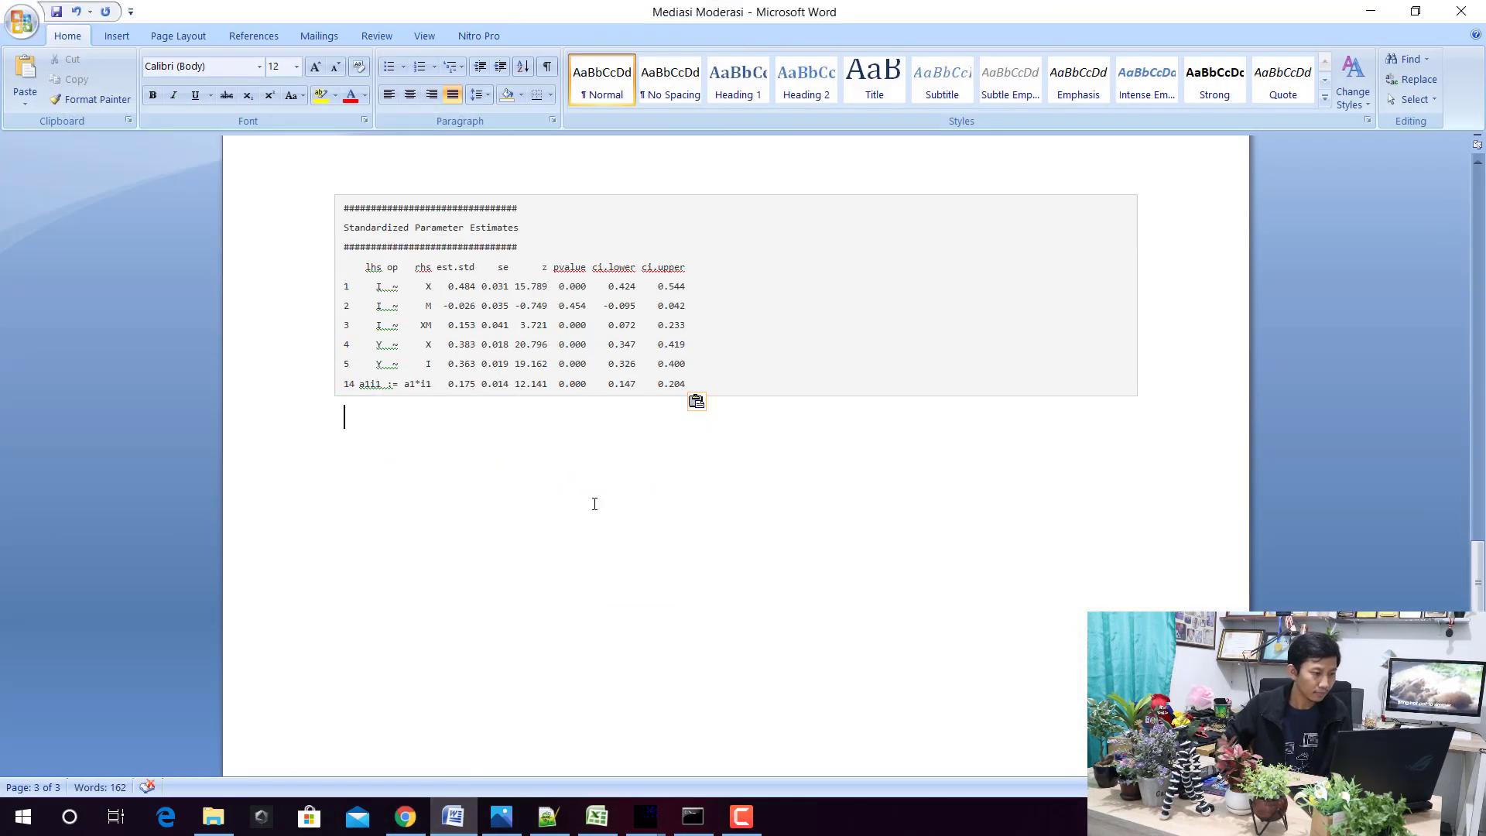
{"action": "scroll", "coordinate": [595, 504], "scroll_direction": "up", "scroll_amount": 2}
{"action": "scroll", "coordinate": [595, 504], "scroll_direction": "down", "scroll_amount": 3}
{"action": "scroll", "coordinate": [418, 425], "scroll_direction": "up", "scroll_amount": 3}
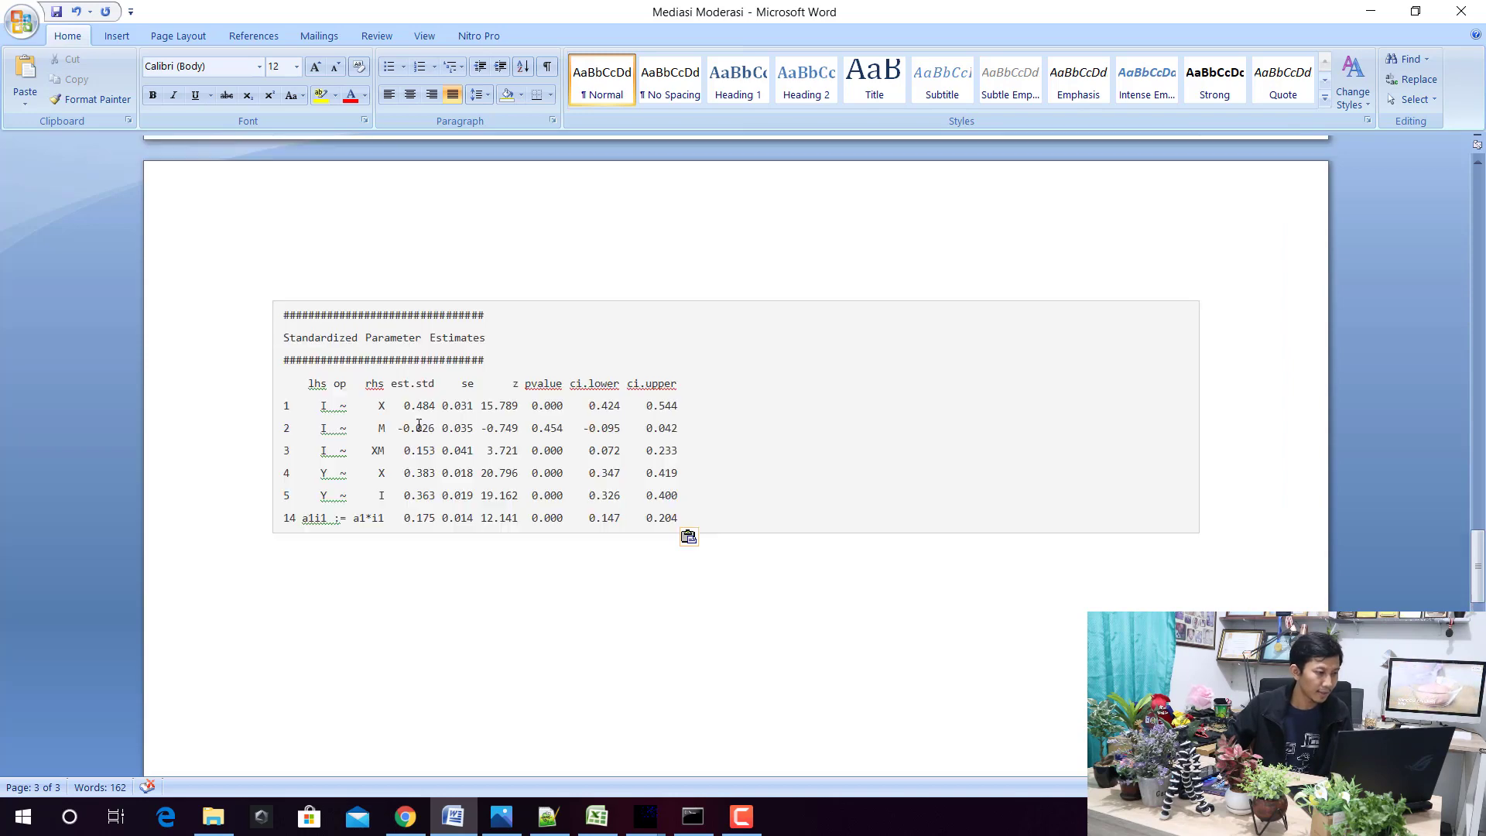
Add the heading "Diketahui:" below the pasted estimates table.
{"action": "type", "text": "Diketahu"}
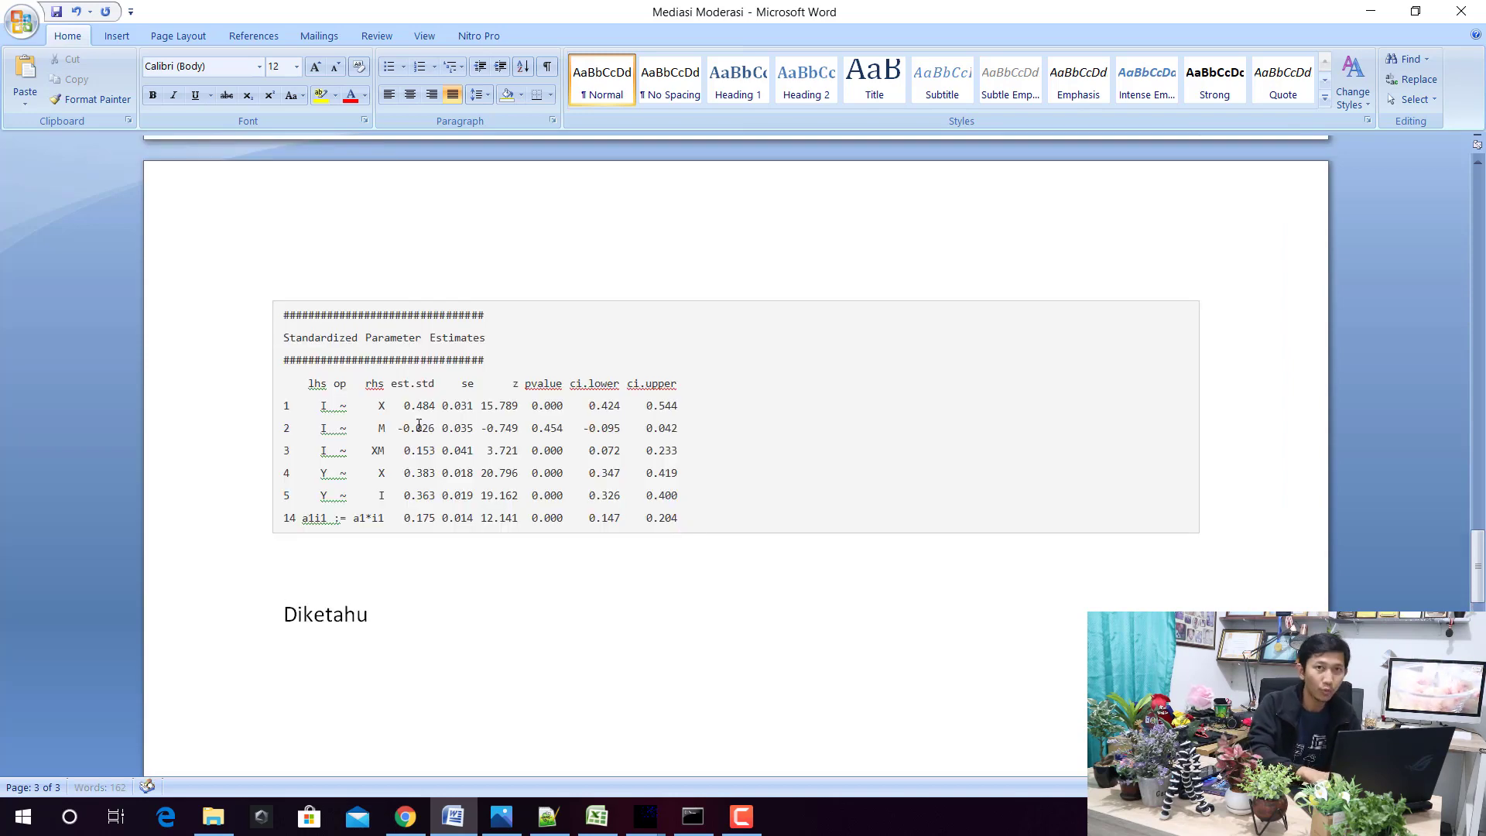
{"action": "type", "text": "i:"}
{"action": "key", "text": "Return"}
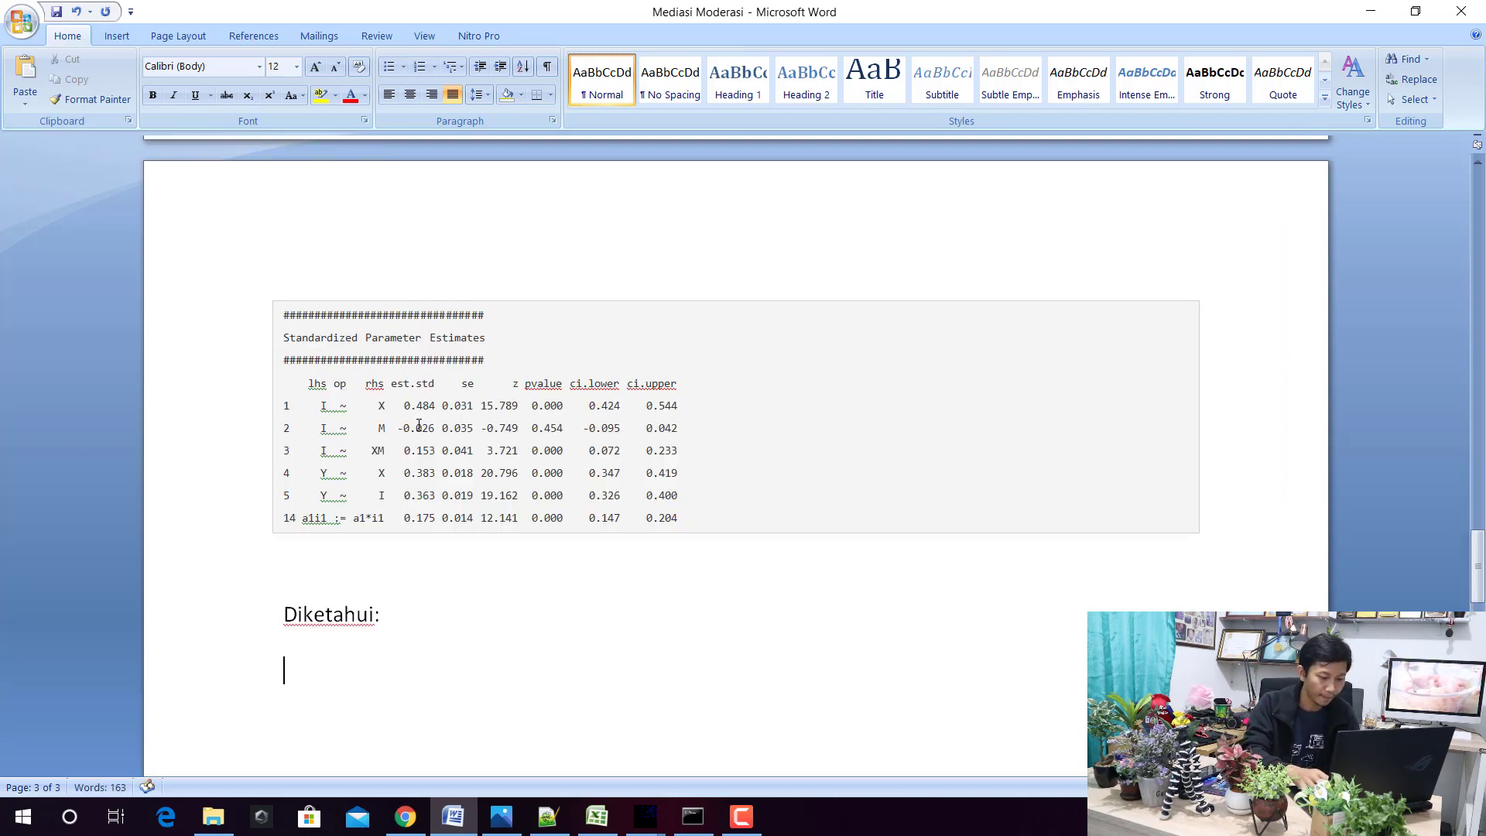
{"action": "left_click_drag", "start_coordinate": [286, 405], "coordinate": [682, 383]}
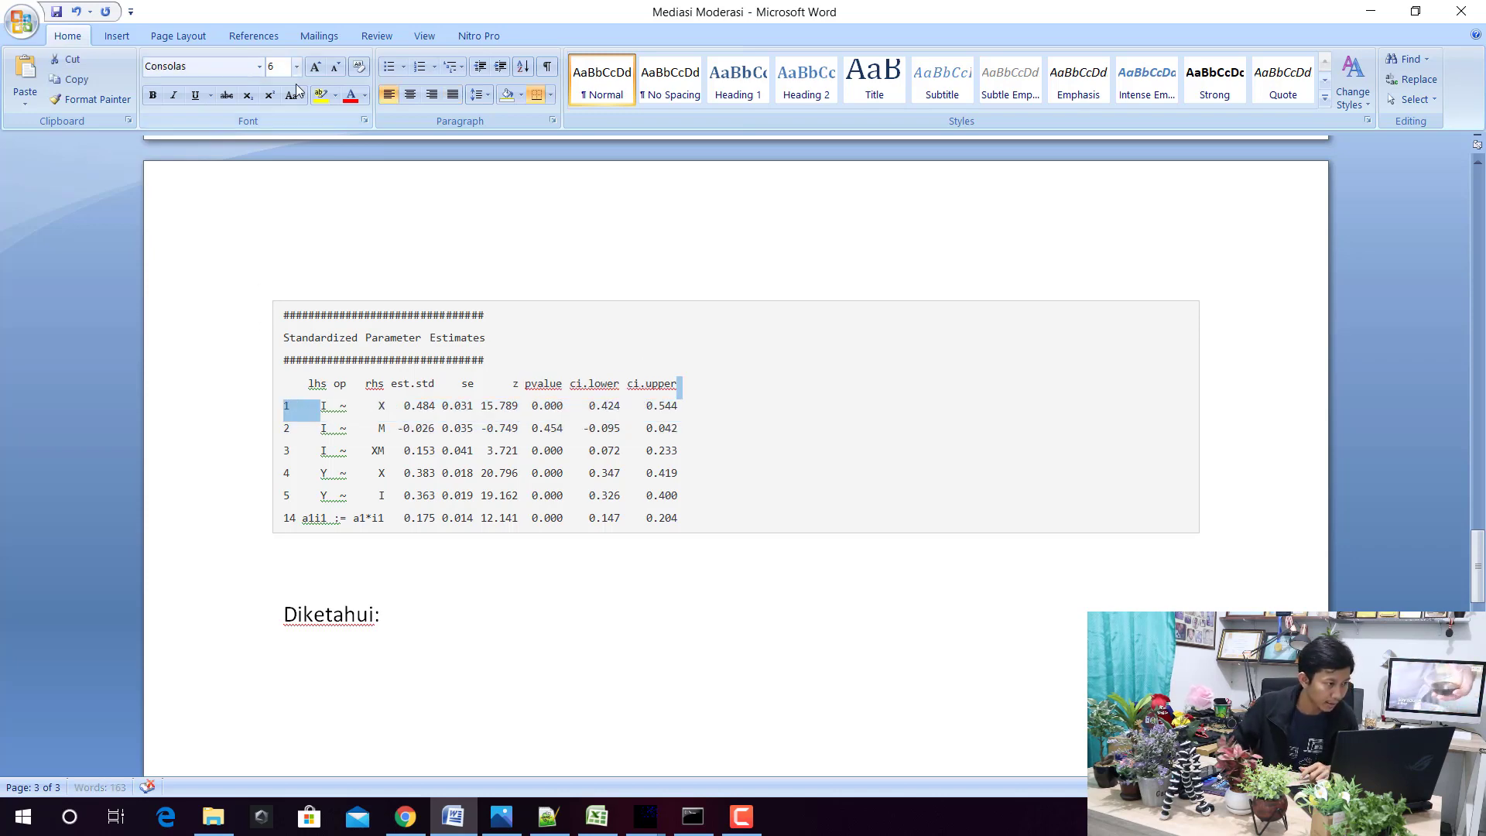
Add an arrow bullet under the heading reading "Nilai koefisien jalur X terhadap I adalah 0,484, yakni bernilai positif.".
{"action": "left_click", "coordinate": [420, 631]}
{"action": "key", "text": "Return"}
{"action": "type", "text": "==> Niko"}
{"action": "key", "text": "BackSpace"}
{"action": "key", "text": "BackSpace"}
{"action": "type", "text": "lai koe"}
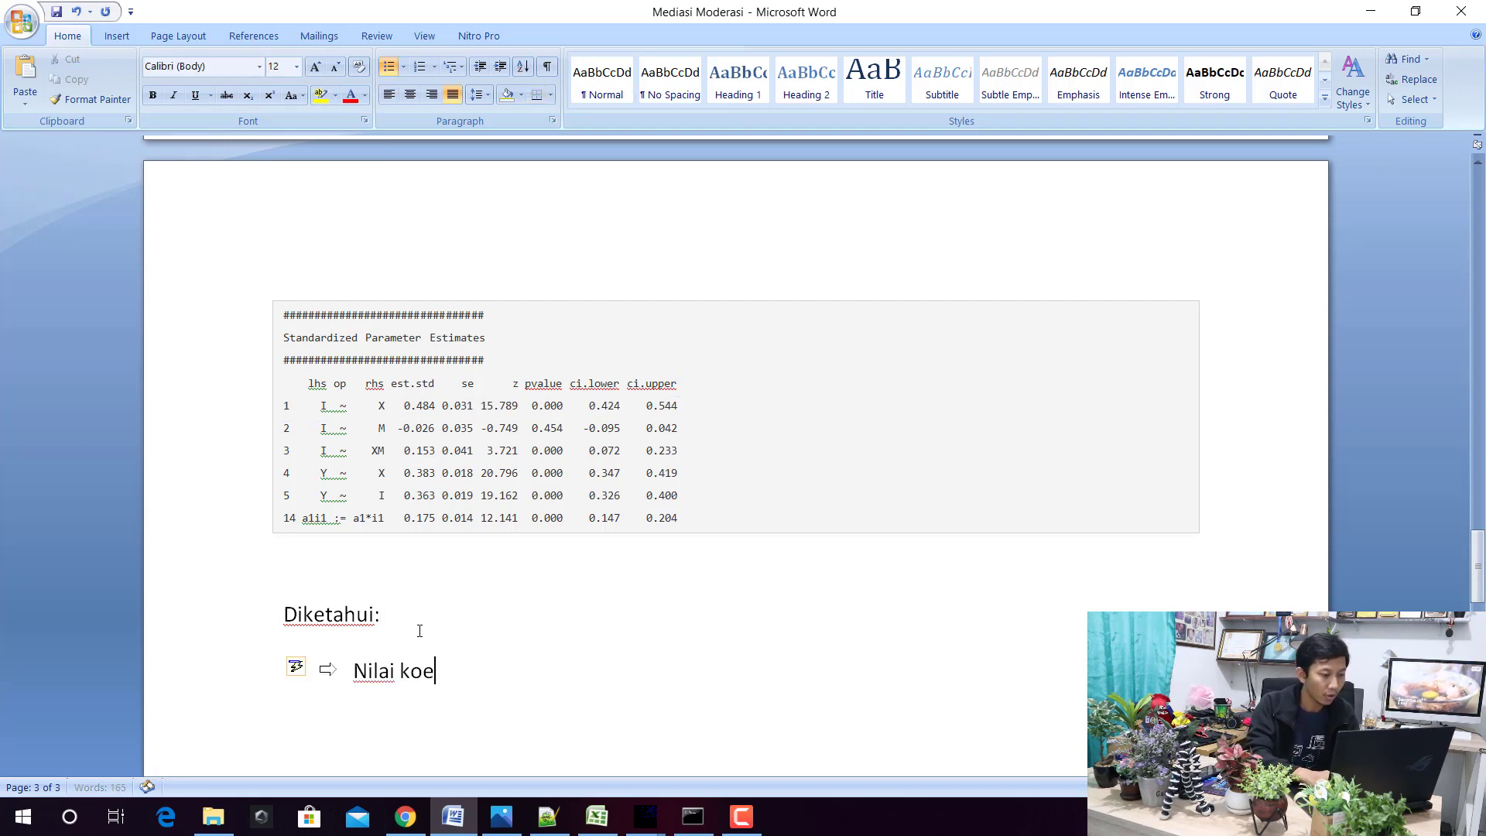
{"action": "type", "text": "fisien jalur X ter"}
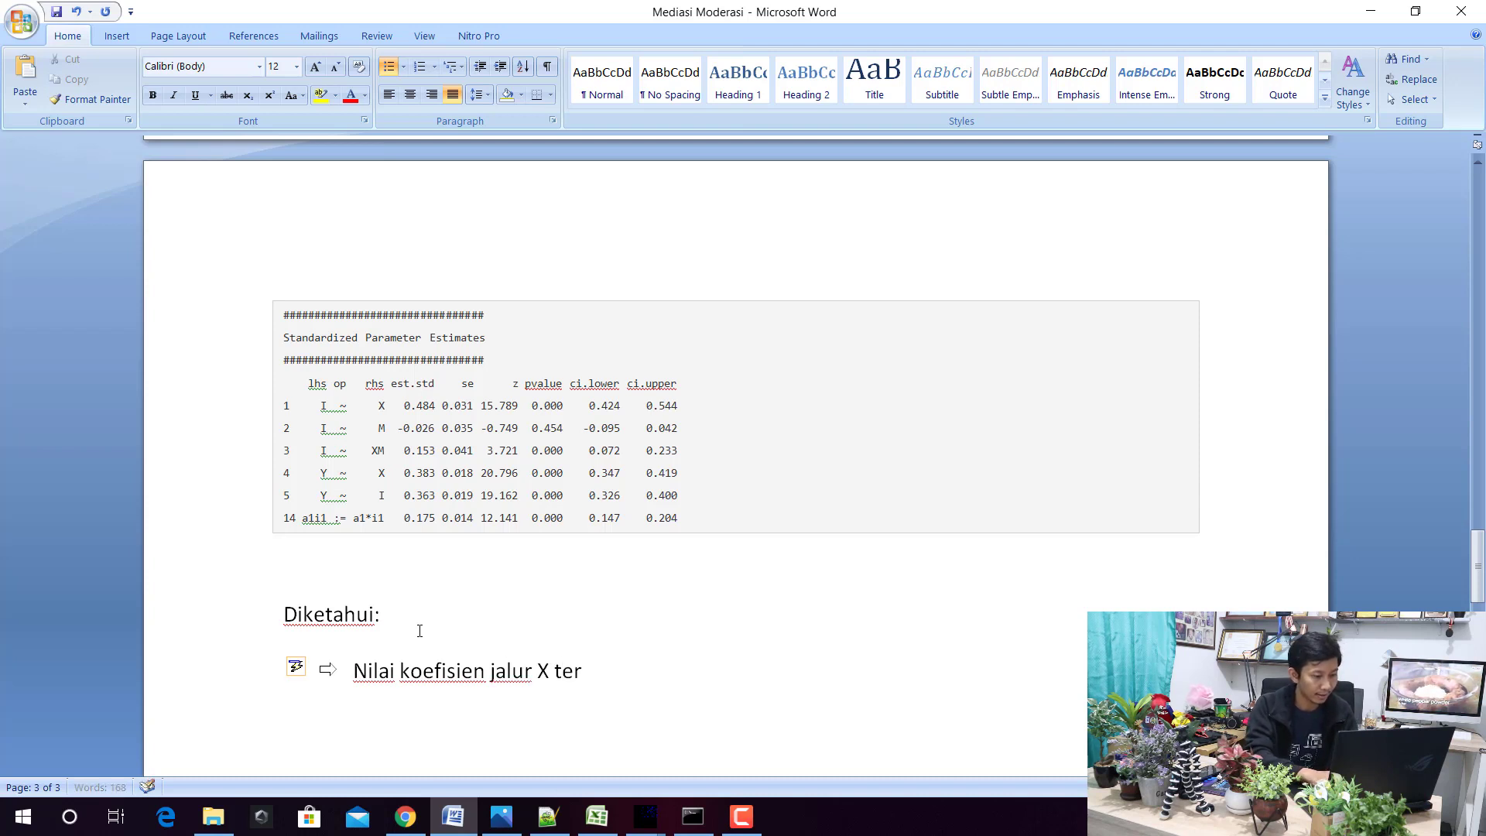
{"action": "type", "text": "hadap I adalah 0,484"}
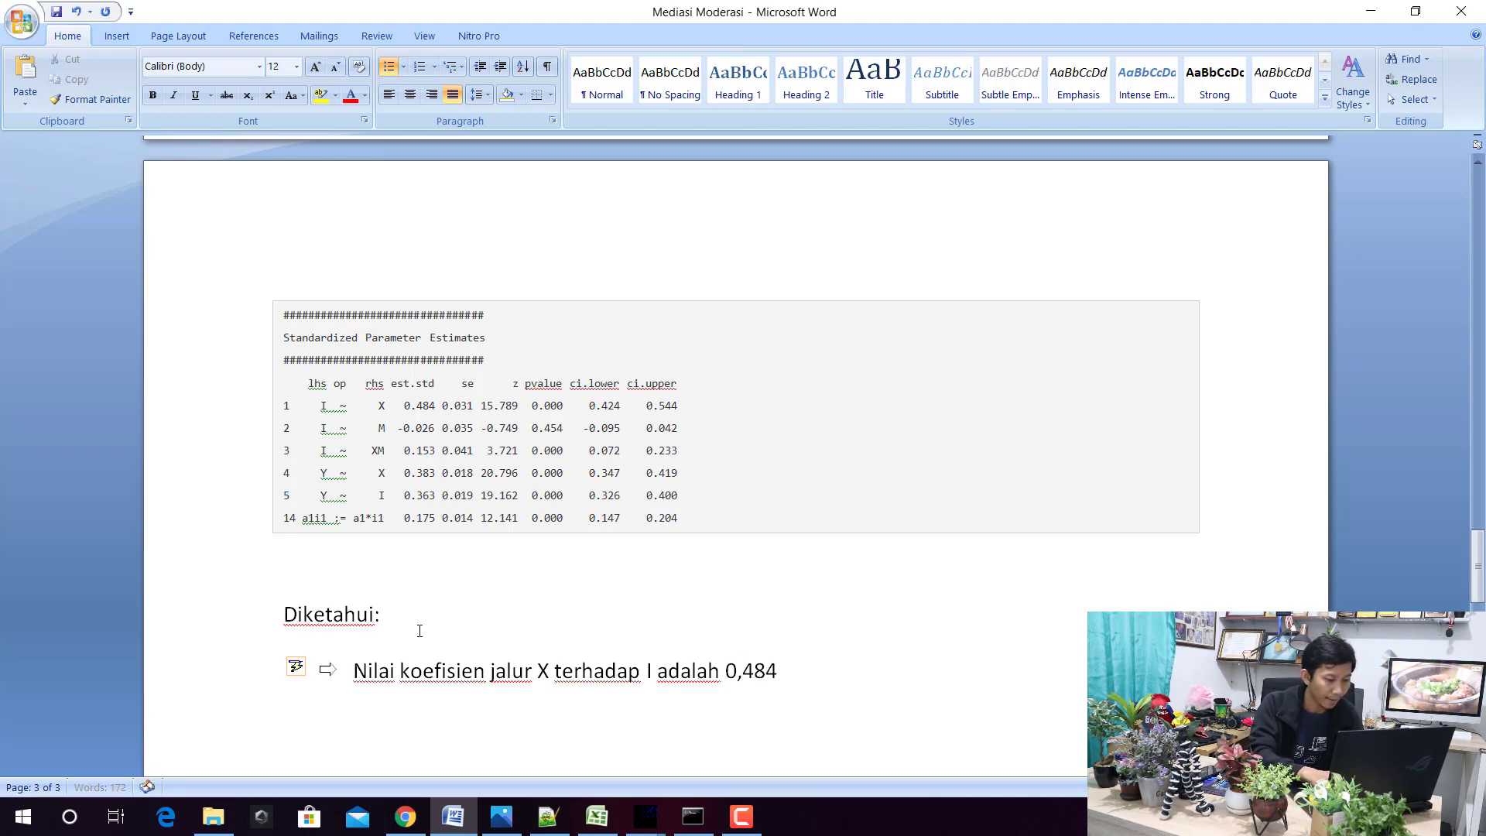
{"action": "type", "text": ", ya"}
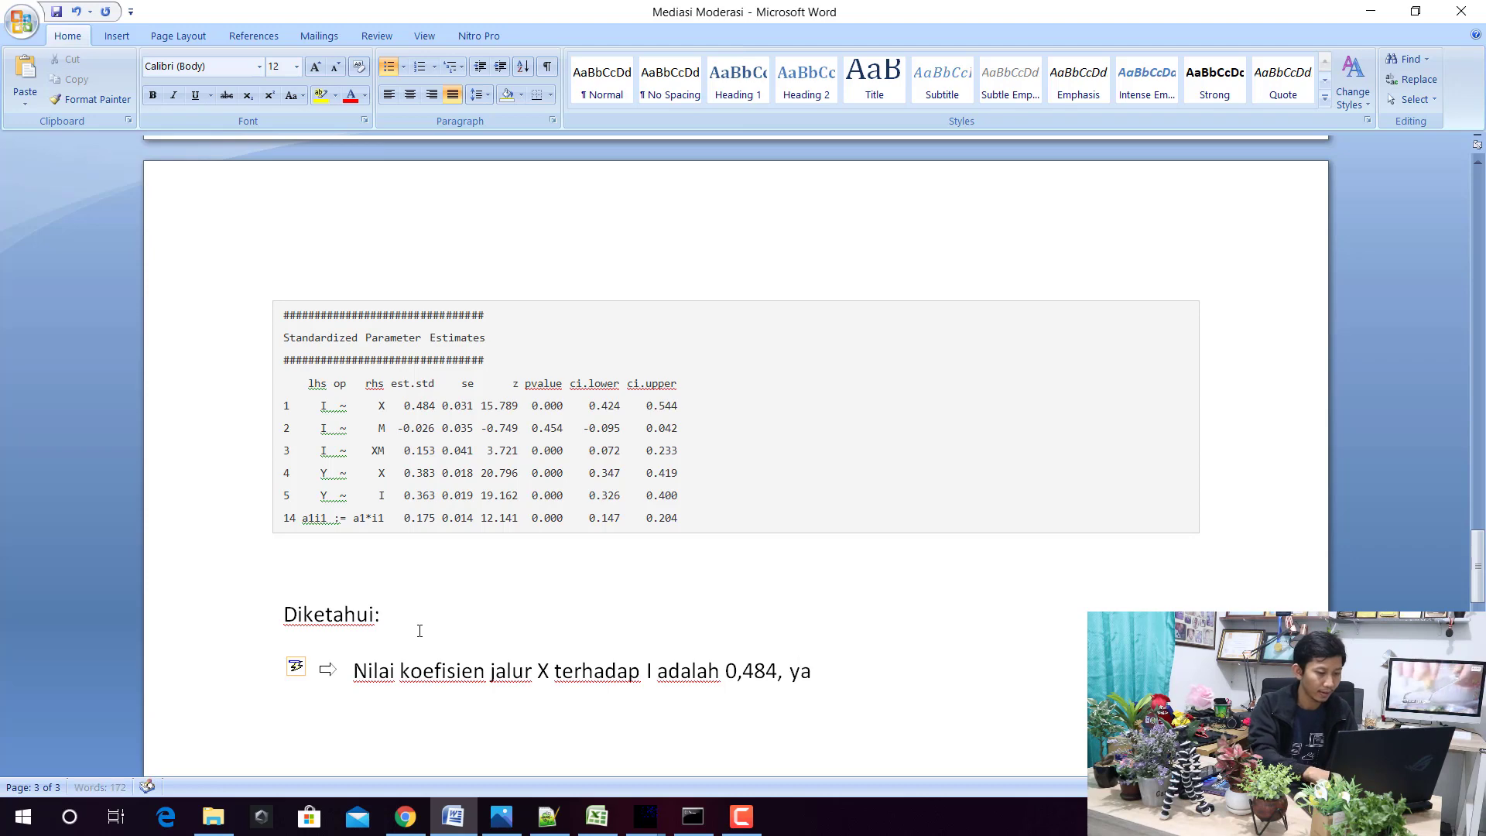
{"action": "type", "text": "kni bernilai pos"}
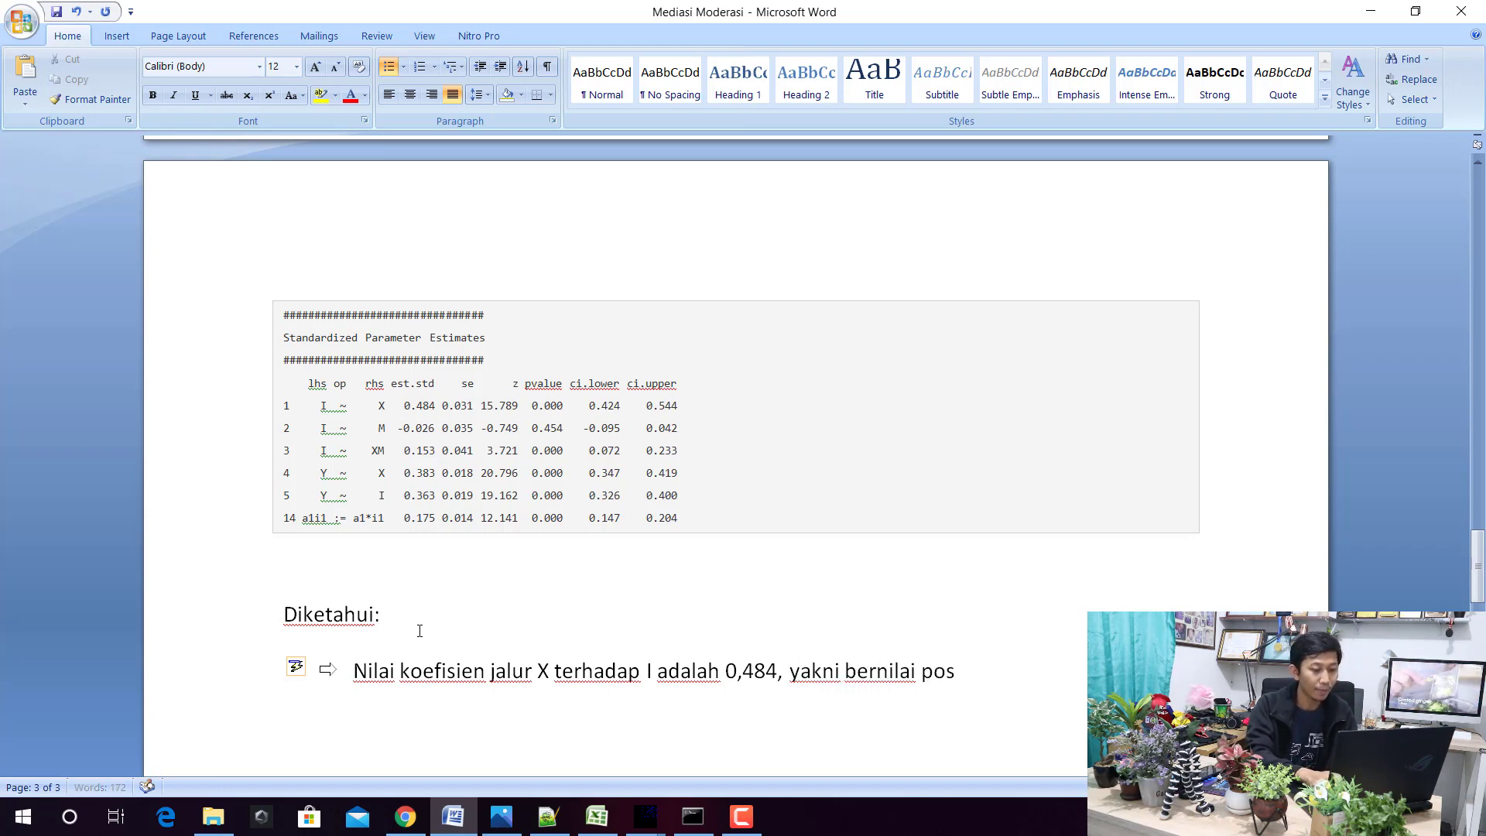
{"action": "type", "text": "itif."}
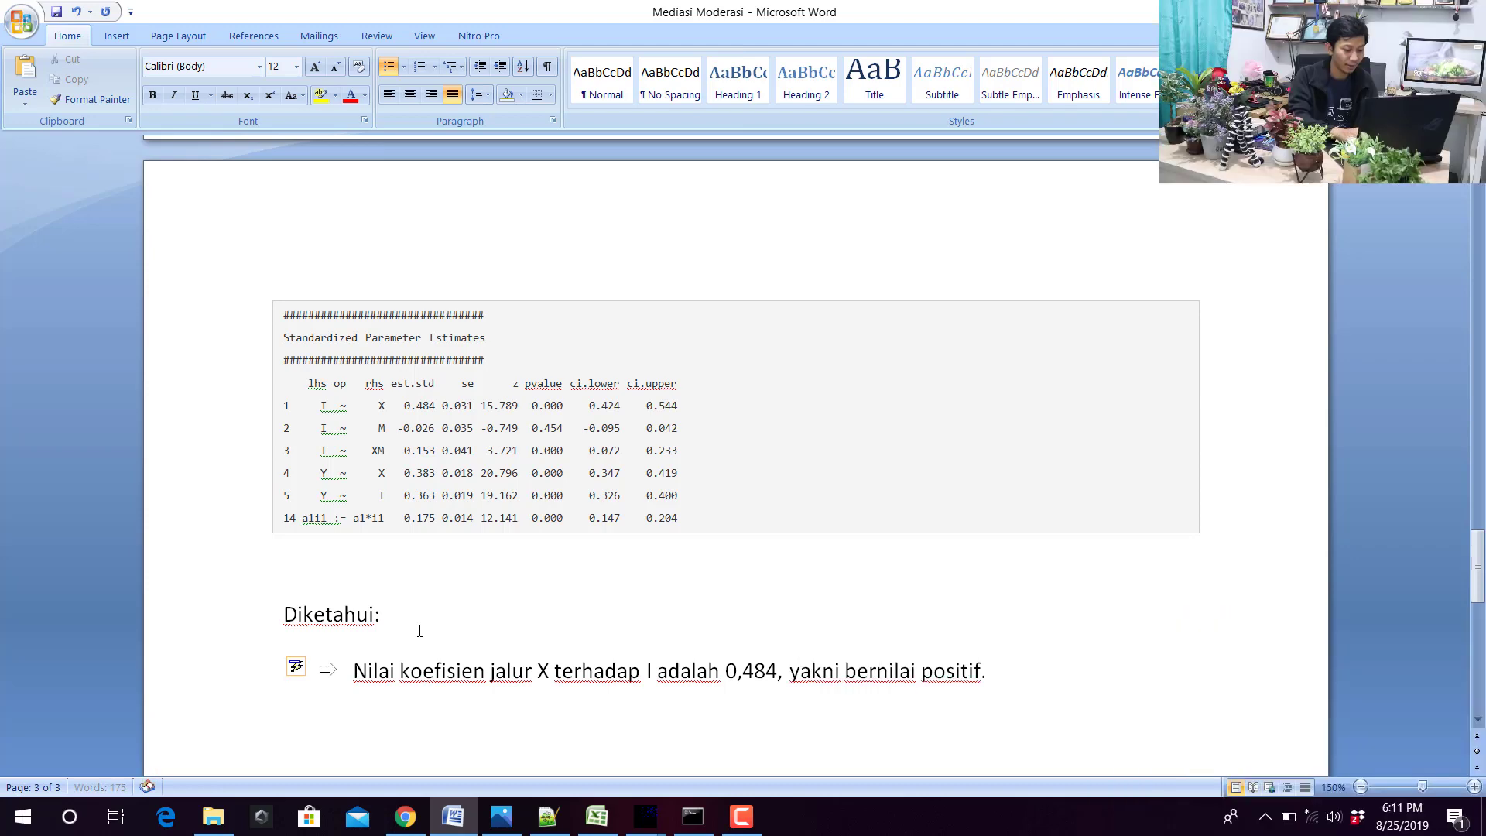
Continue the bullet with the sentence "Hal ini berarti X berpengaruh positif terhadap I.".
{"action": "type", "text": " Hal ini berarti"}
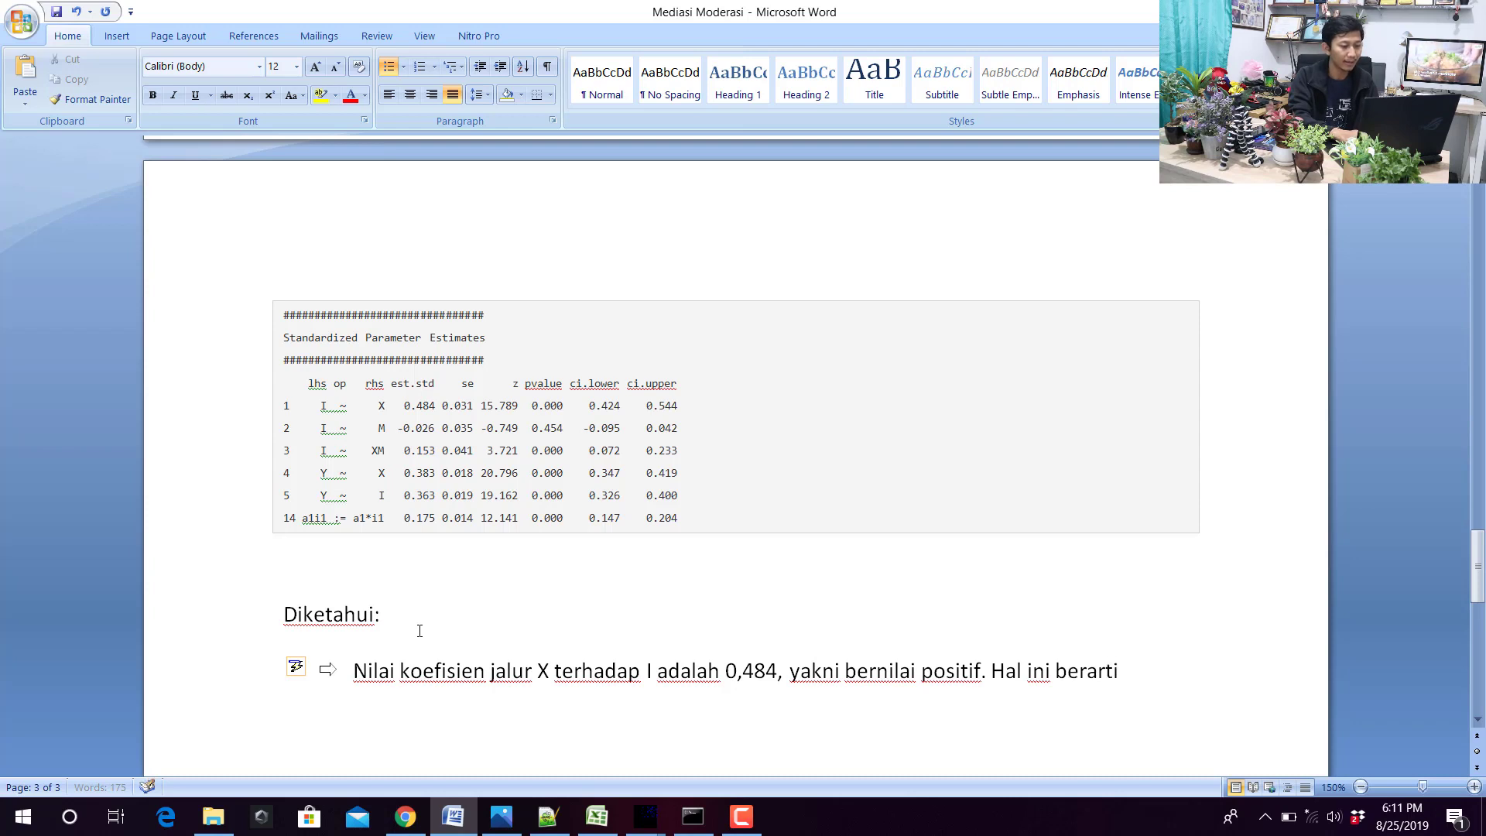
{"action": "type", "text": " X berpengaruh"}
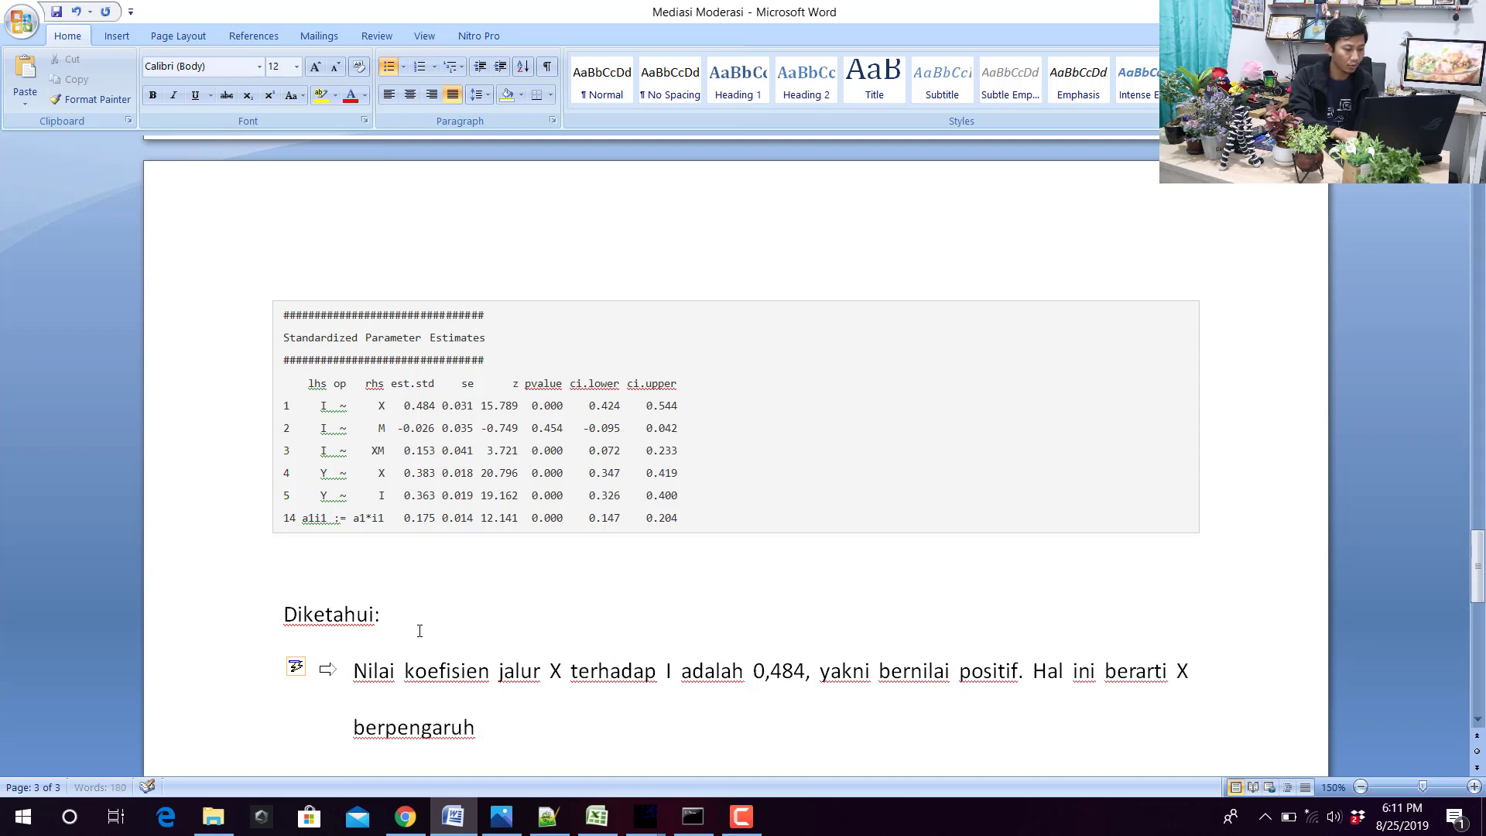
{"action": "type", "text": " positif terhadap U"}
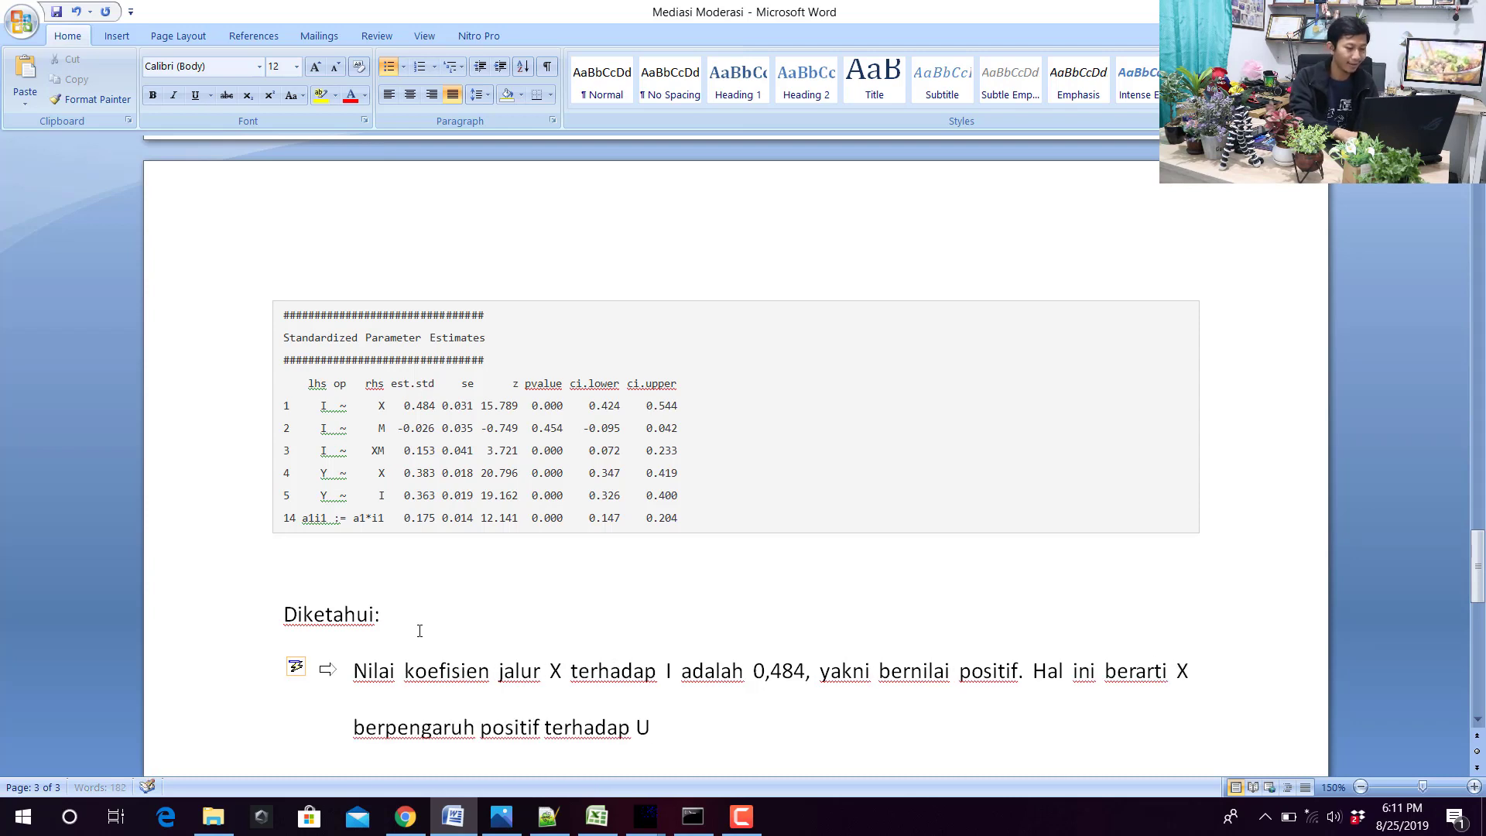
{"action": "key", "text": "BackSpace"}
{"action": "type", "text": "I. "}
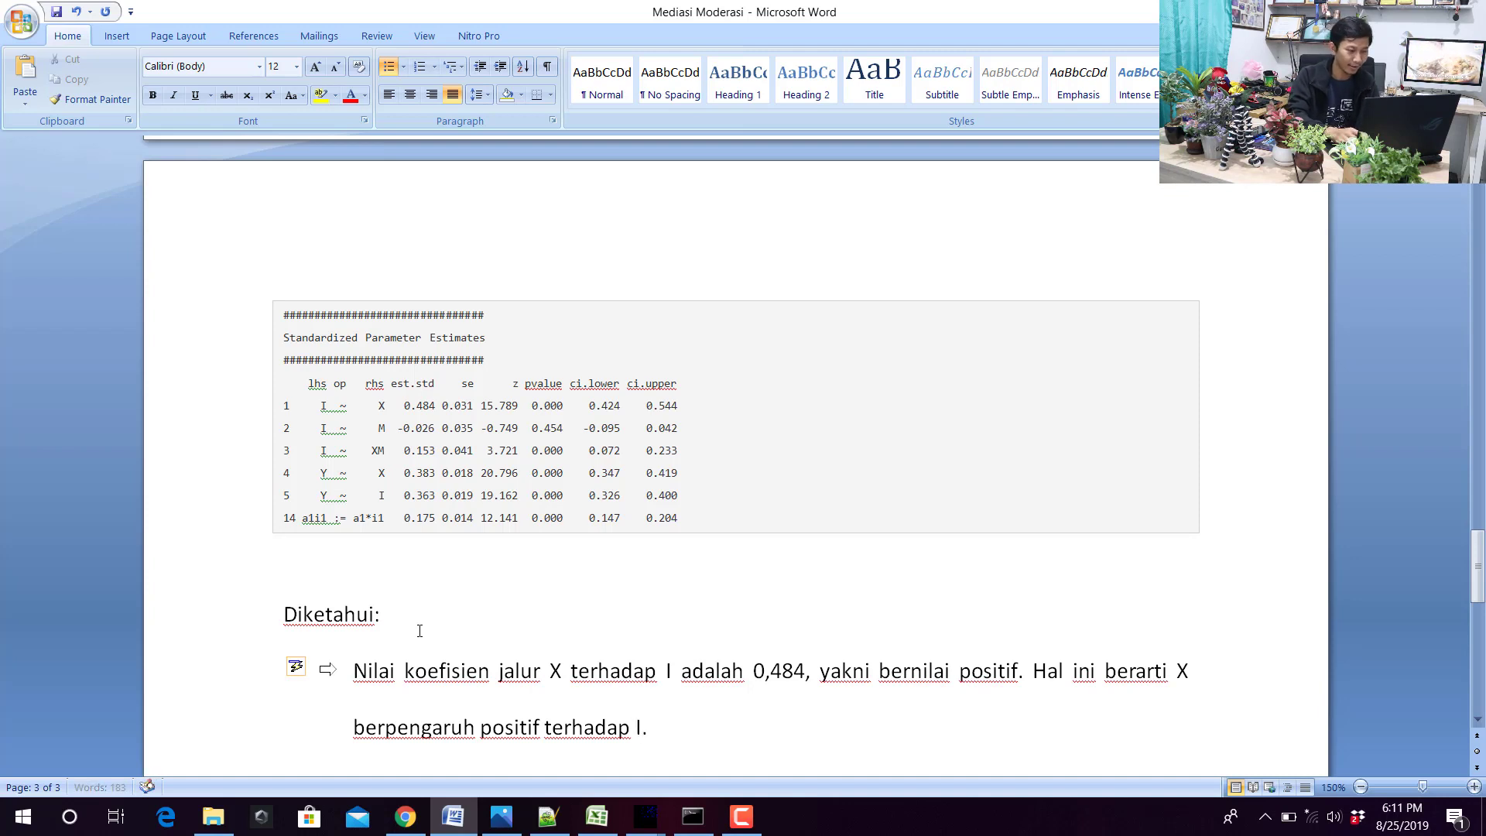
Continue the bullet with "Diketahui nilai pvalue adalah 0,000 < tingkat signifikansi 0,05, maka X berpengaruh signifikan terhadap I.".
{"action": "type", "text": "Diketah"}
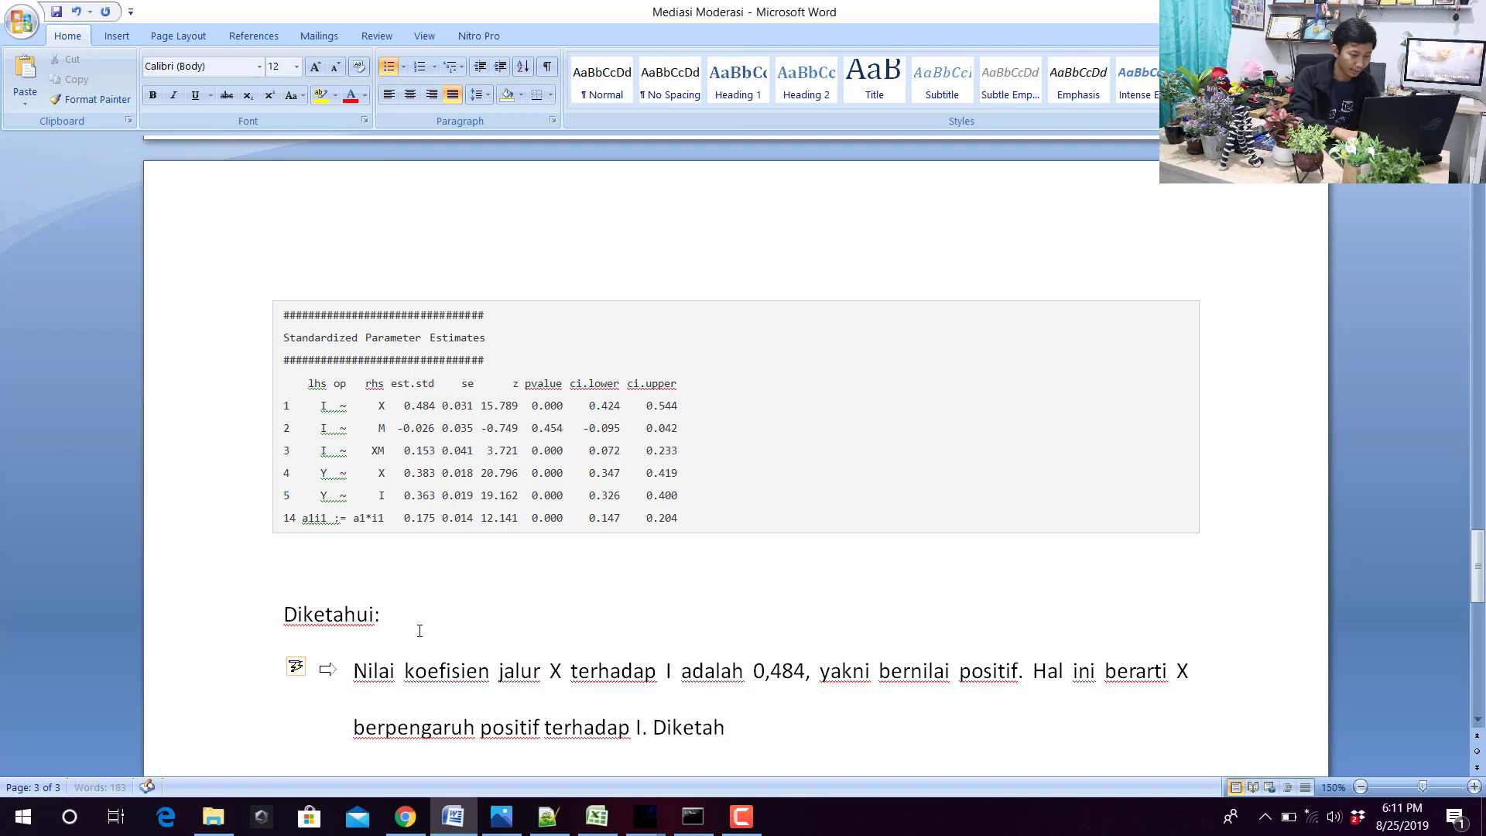
{"action": "type", "text": "ui nilai pvalue adalah"}
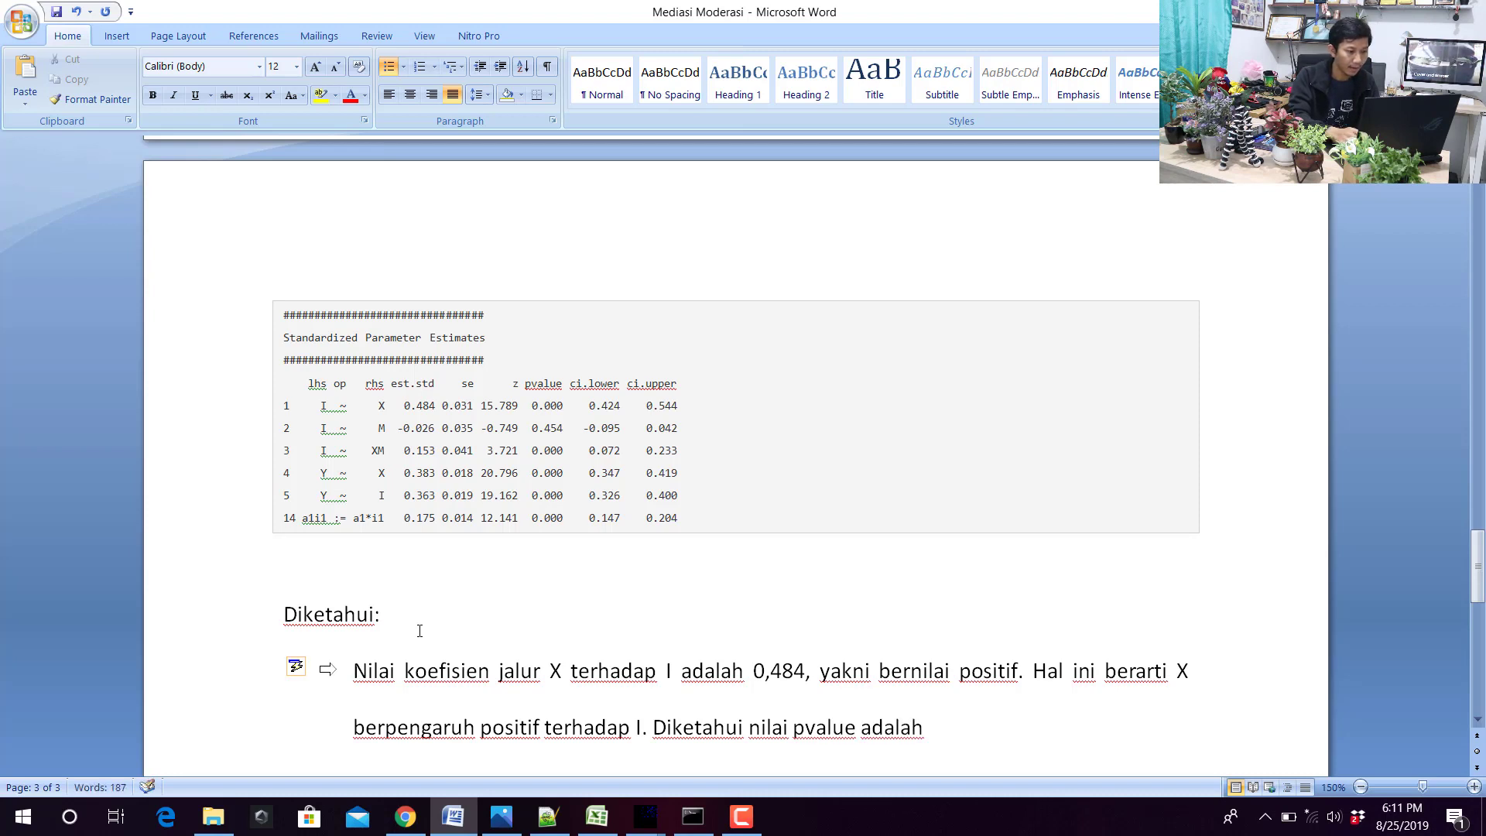
{"action": "type", "text": " 0,000 < tingkat signifikansi 0,05, mak"}
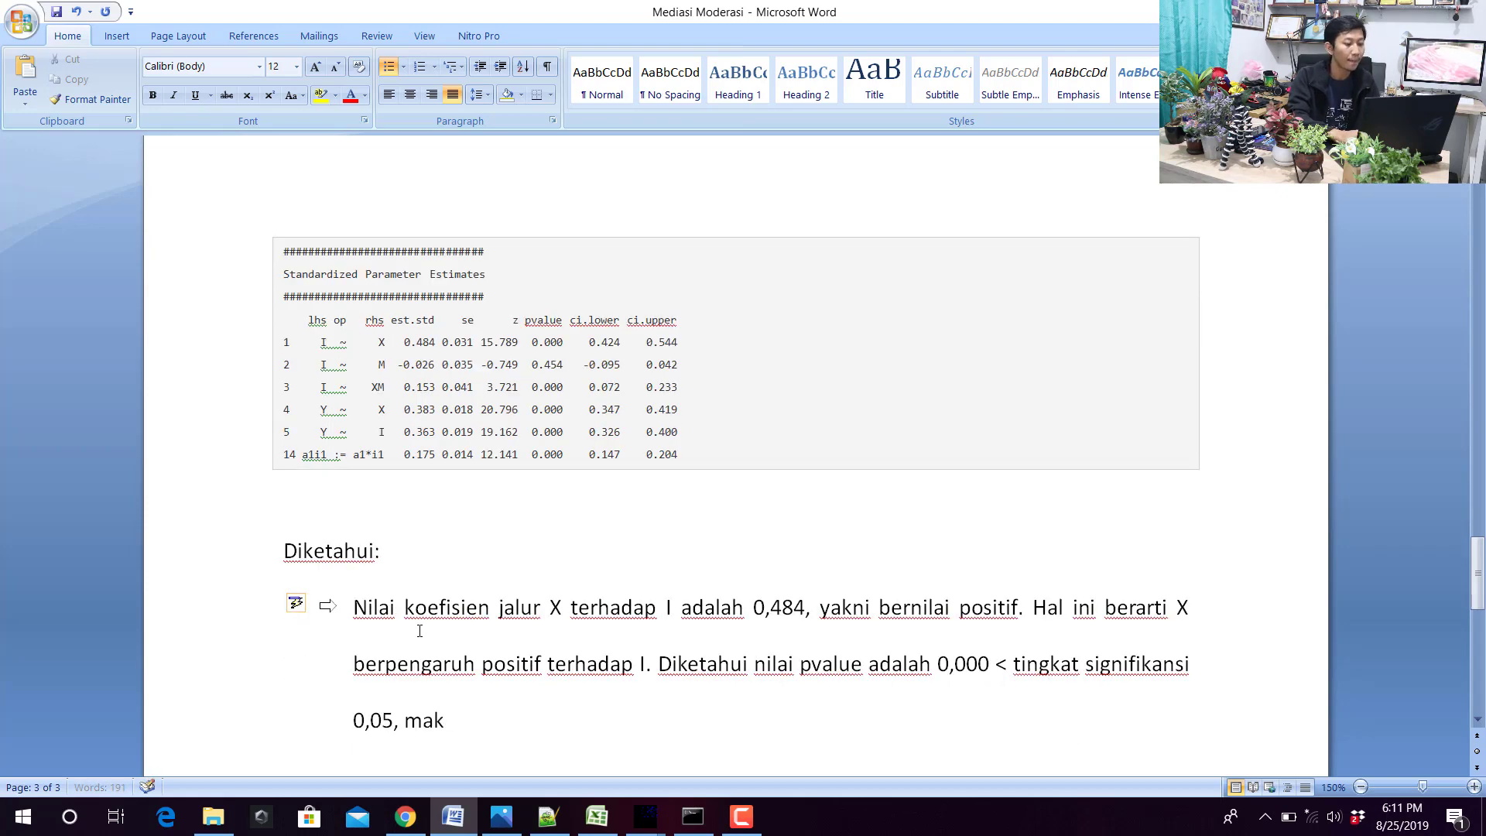
{"action": "type", "text": "a X berpe"}
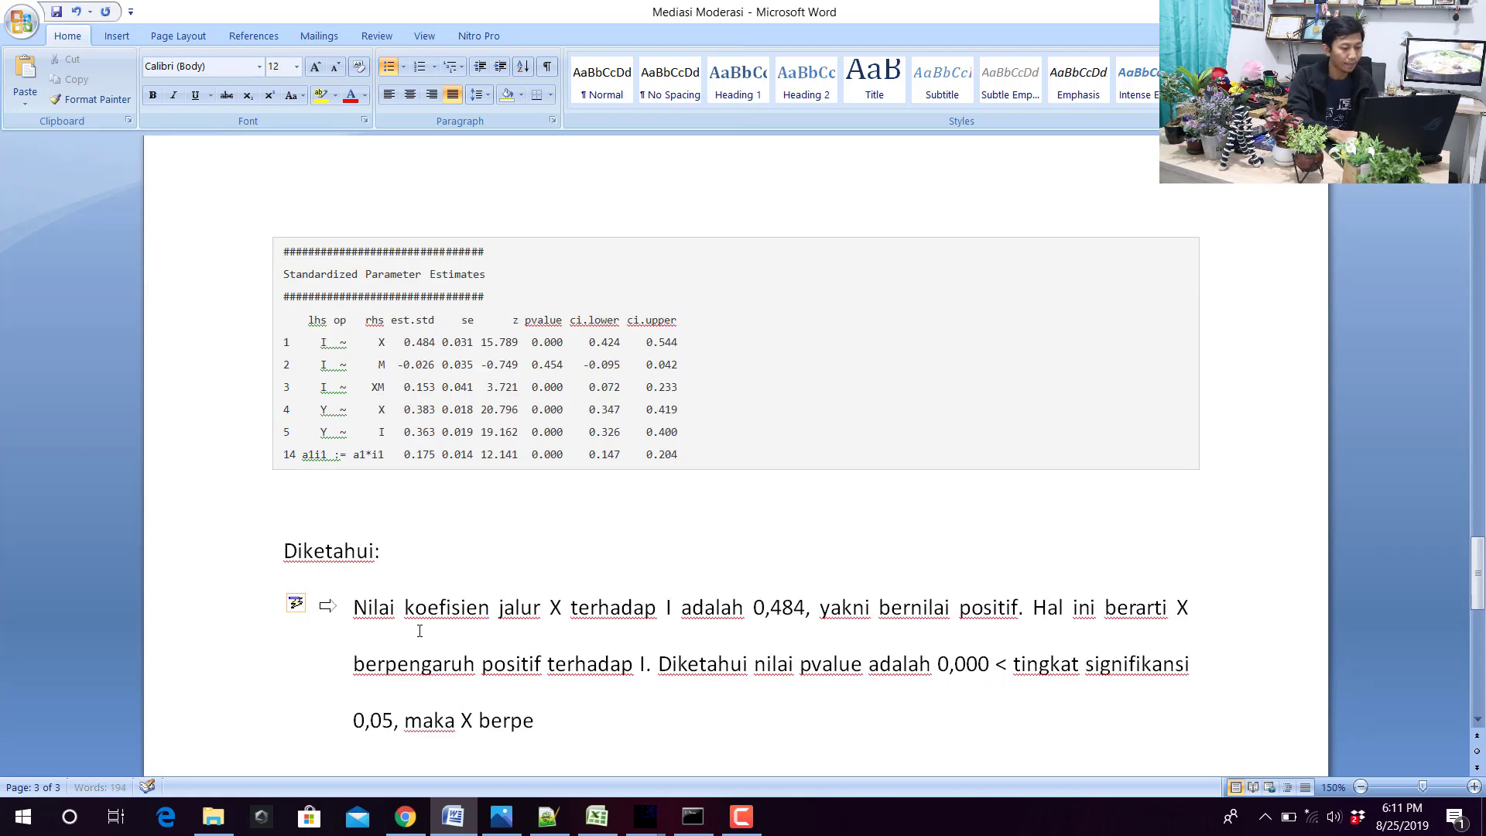
{"action": "type", "text": "ngaruh signifikan terhadap IU"}
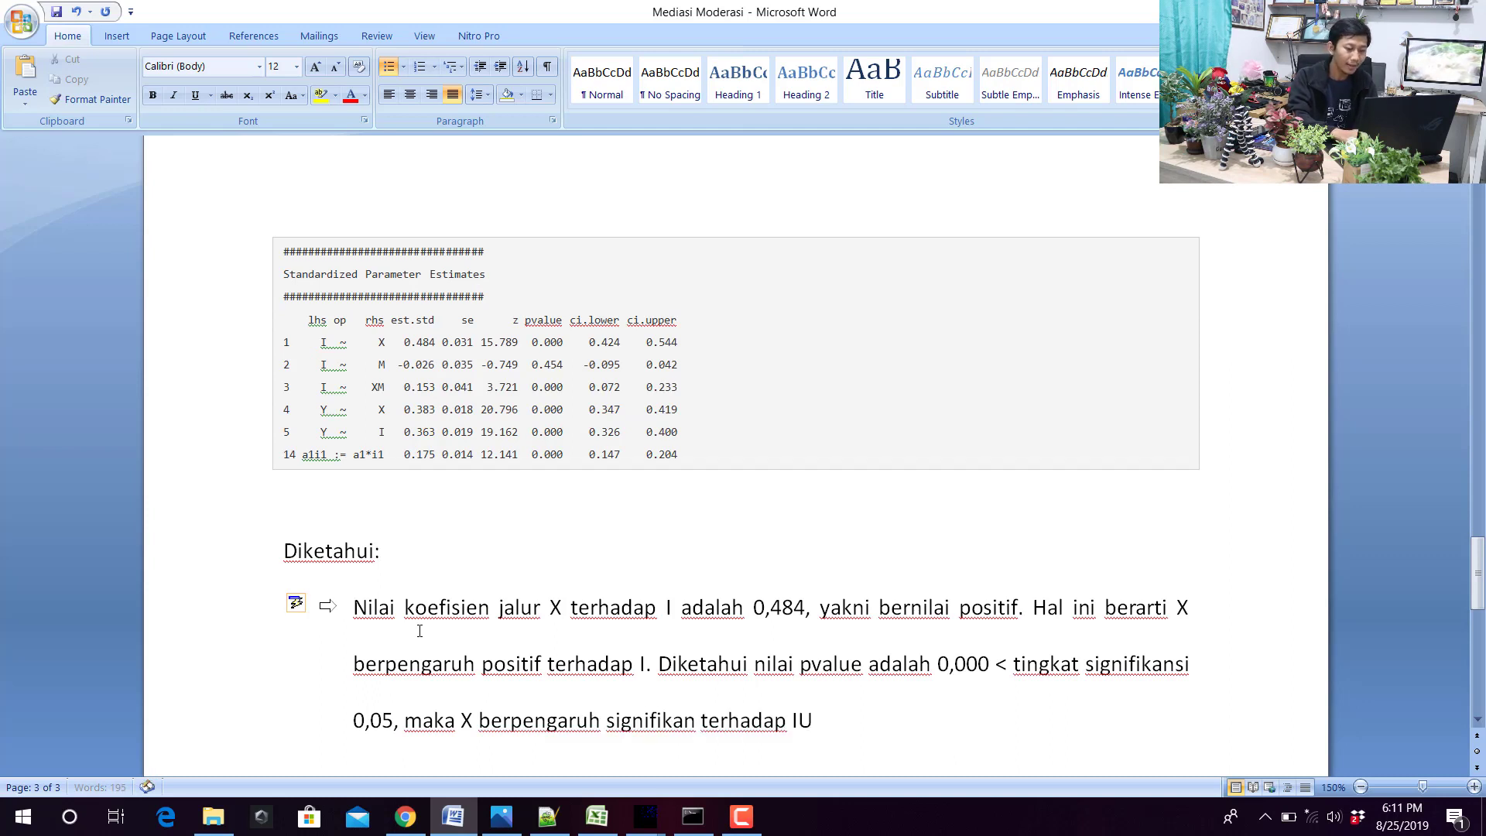
{"action": "key", "text": "BackSpace"}
{"action": "type", "text": ". "}
End the bullet with the concluding sentence "X berpengaruh positif dan signifikan terhadap I.".
{"action": "type", "text": "X berpengaruh"}
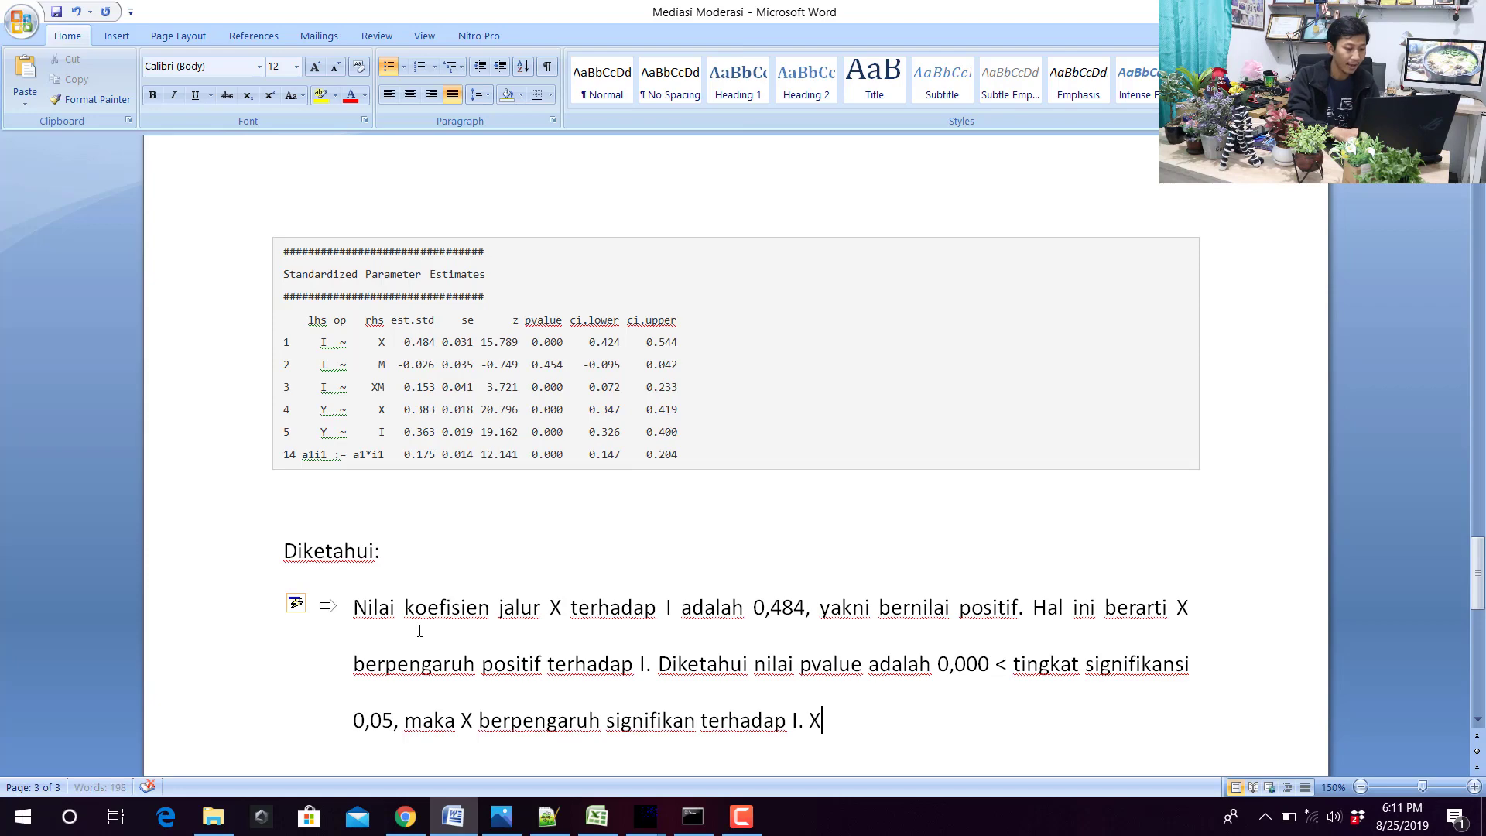
{"action": "type", "text": " p"}
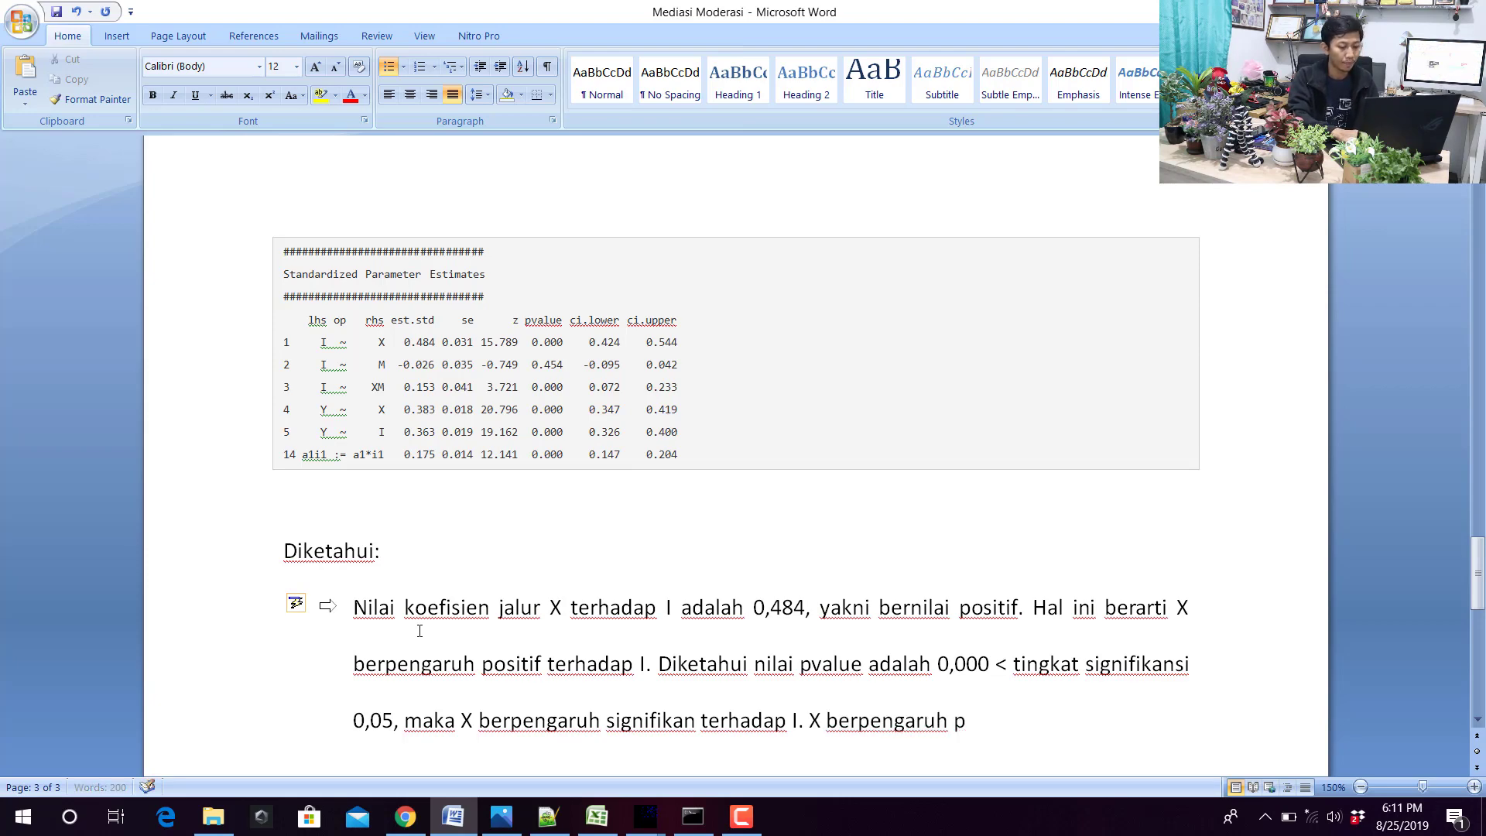
{"action": "type", "text": "ositif dan signifikan terhadap U"}
{"action": "key", "text": "BackSpace"}
{"action": "type", "text": "I."}
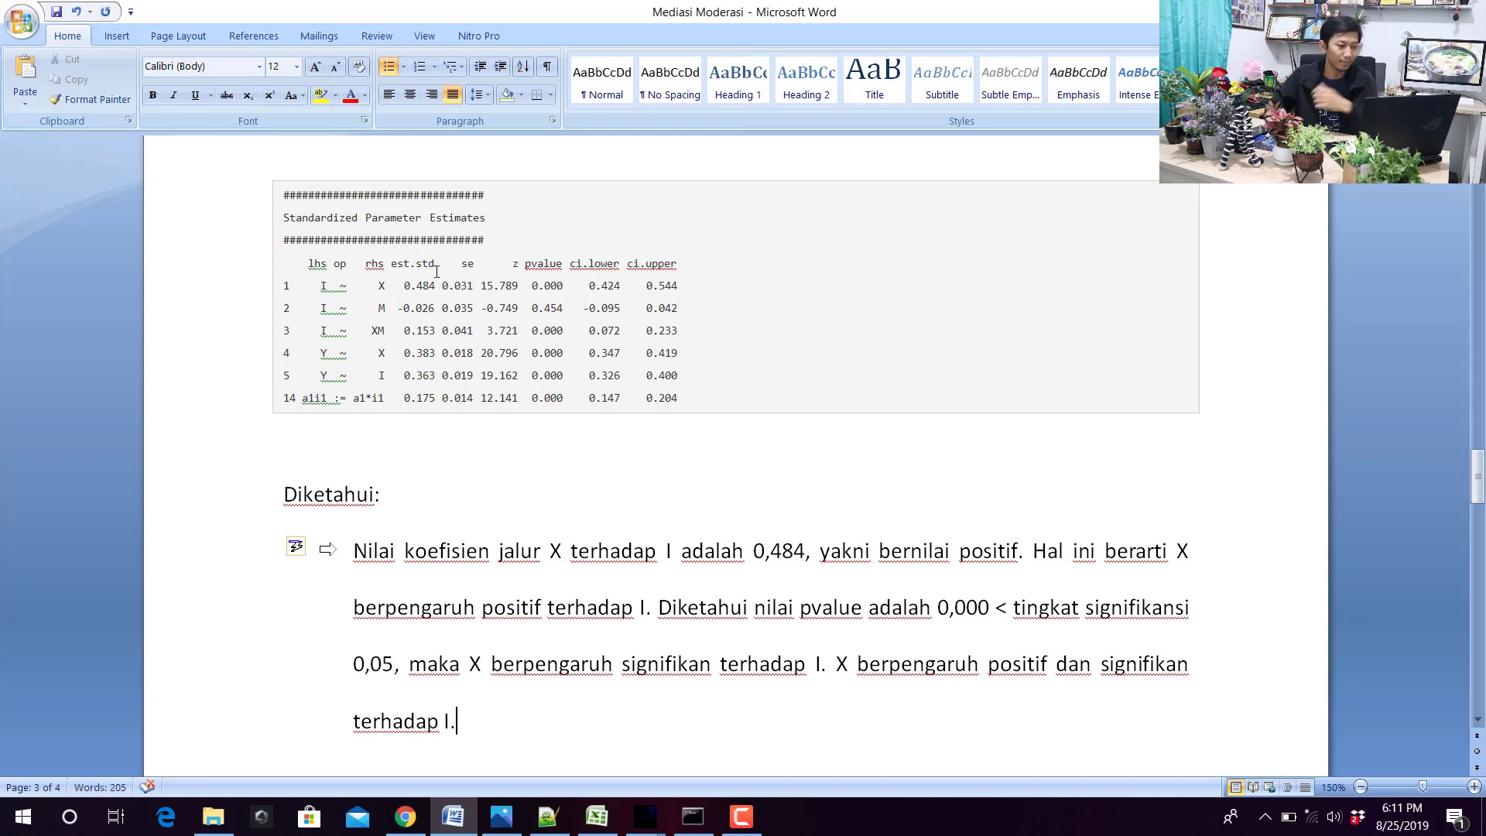
Highlight rows 1 (I ~ X) and 4 (Y ~ X) of the estimates table in yellow.
{"action": "left_click_drag", "start_coordinate": [284, 292], "coordinate": [672, 292]}
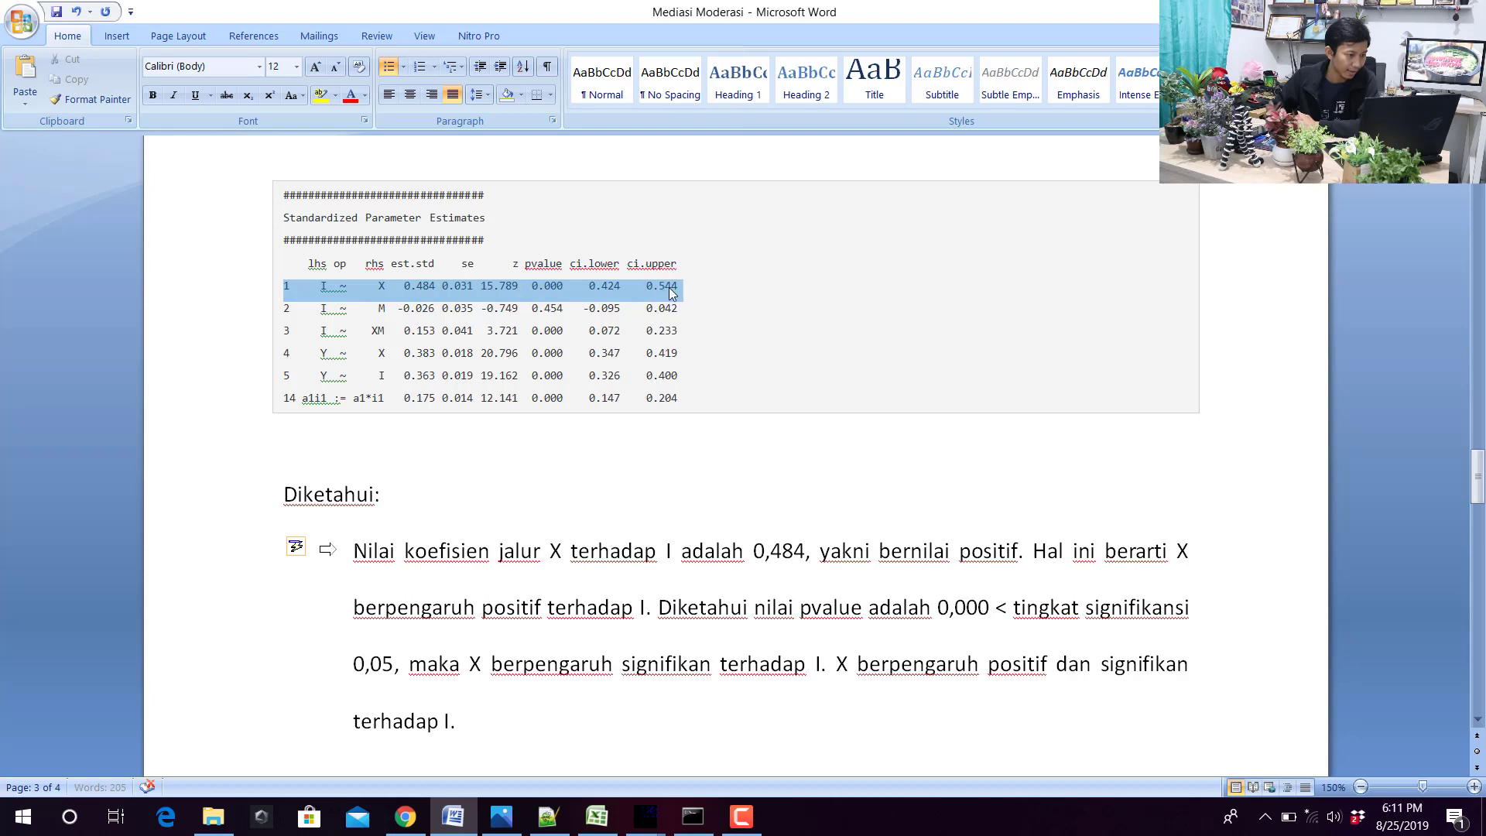
{"action": "left_click", "coordinate": [321, 95]}
{"action": "left_click_drag", "start_coordinate": [287, 353], "coordinate": [681, 357]}
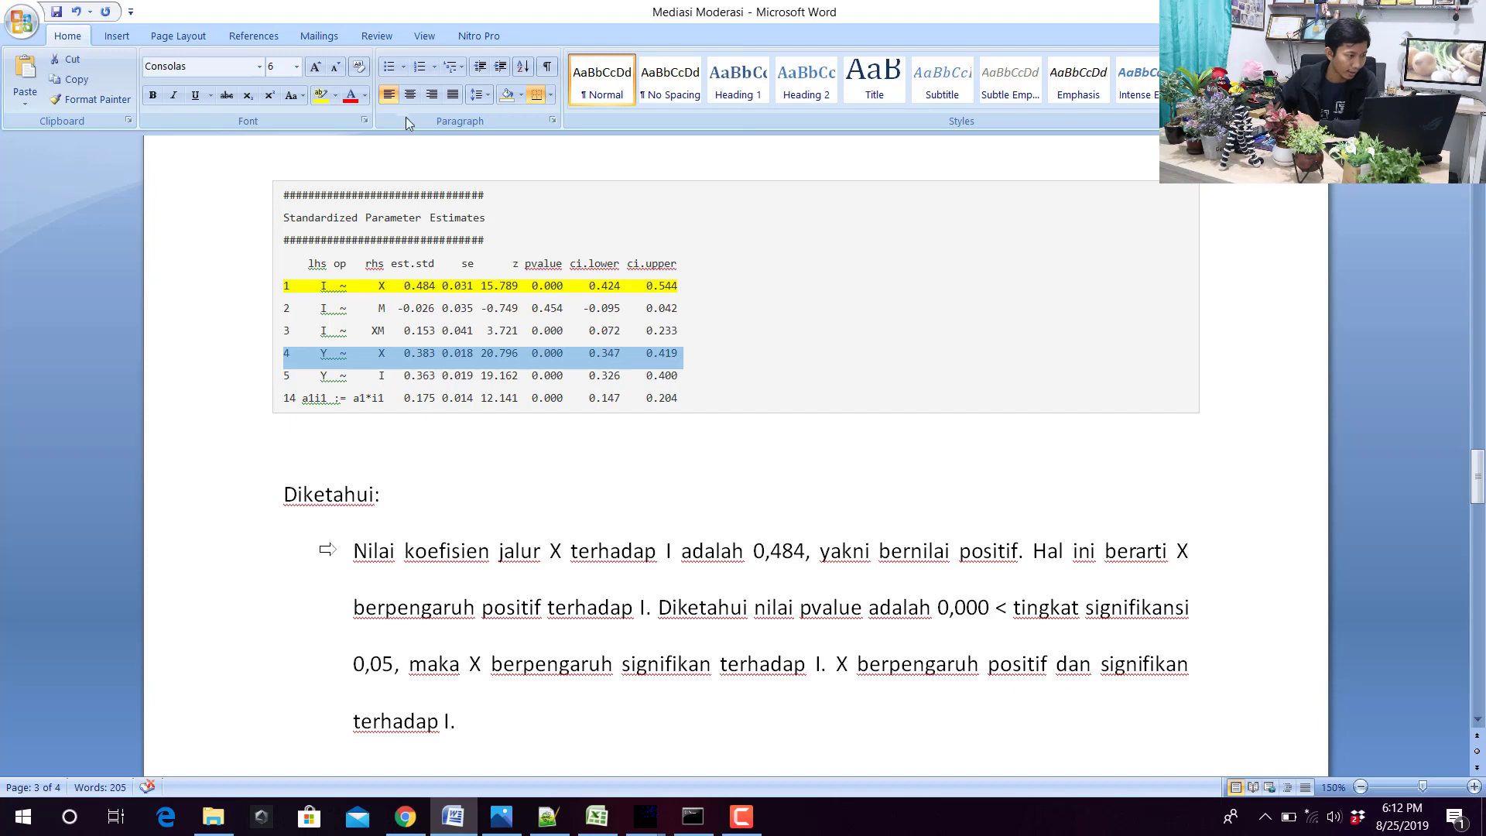
{"action": "left_click", "coordinate": [320, 94]}
Duplicate the X terhadap I bullet as a second arrow bullet below it, leaving a blank line between them.
{"action": "scroll", "coordinate": [485, 564], "scroll_direction": "down", "scroll_amount": 3}
{"action": "left_click", "coordinate": [463, 443]}
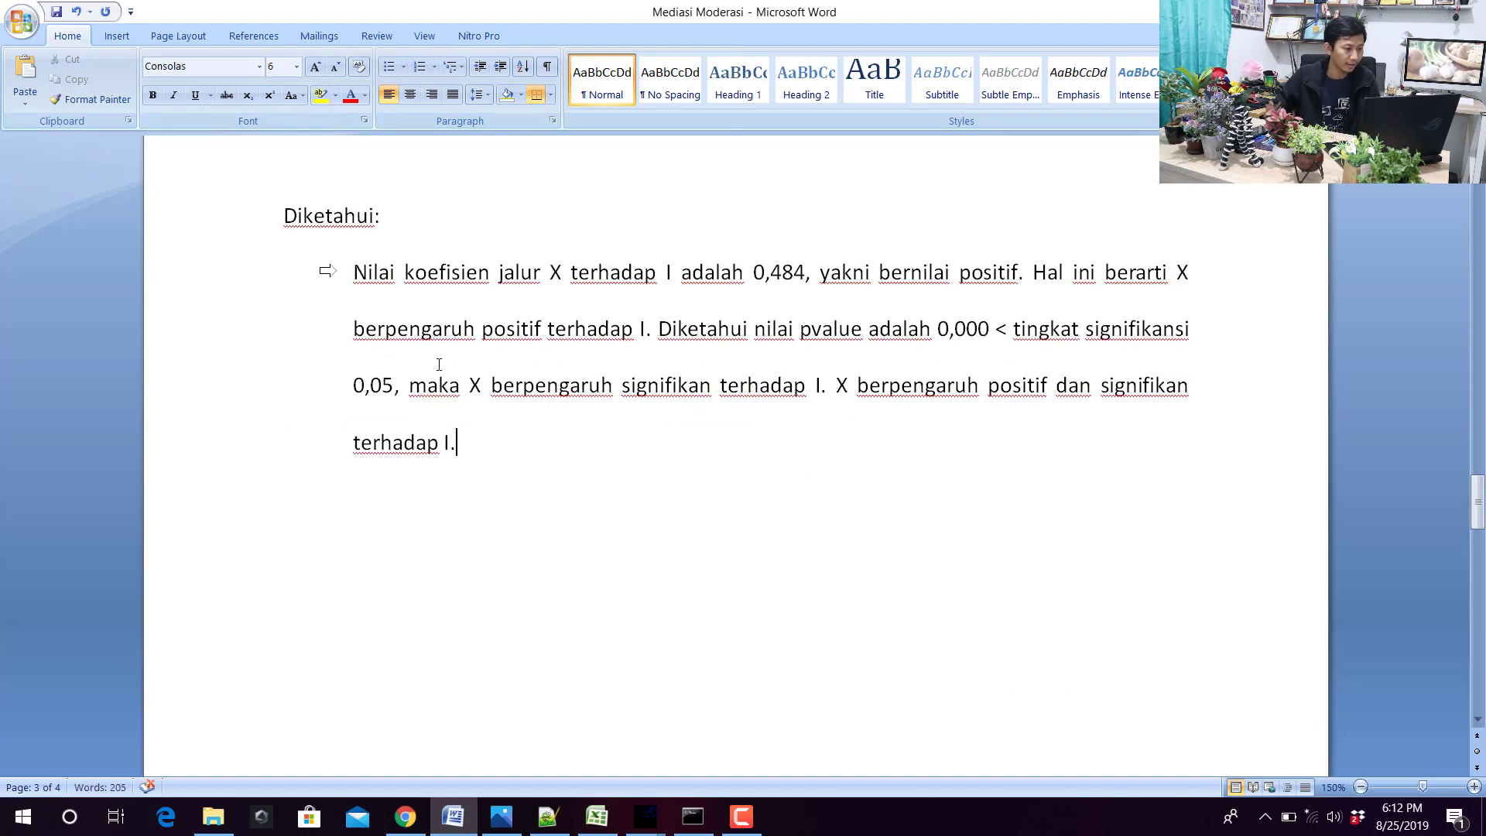
{"action": "triple_click", "coordinate": [454, 385]}
{"action": "scroll", "coordinate": [390, 313], "scroll_direction": "up", "scroll_amount": 3}
{"action": "scroll", "coordinate": [361, 560], "scroll_direction": "down", "scroll_amount": 4}
{"action": "key", "text": "ctrl+c"}
{"action": "left_click", "coordinate": [378, 476]}
{"action": "key", "text": "ctrl+v"}
Change the second bullet's opening sentence to read "Nilai koefisien jalur X terhadap Y adalah 0,383".
{"action": "scroll", "coordinate": [517, 523], "scroll_direction": "up", "scroll_amount": 3}
{"action": "scroll", "coordinate": [516, 522], "scroll_direction": "up", "scroll_amount": 2}
{"action": "scroll", "coordinate": [482, 521], "scroll_direction": "down", "scroll_amount": 4}
{"action": "left_click", "coordinate": [676, 486]}
{"action": "key", "text": "BackSpace"}
{"action": "type", "text": "Y"}
{"action": "scroll", "coordinate": [703, 509], "scroll_direction": "up", "scroll_amount": 3}
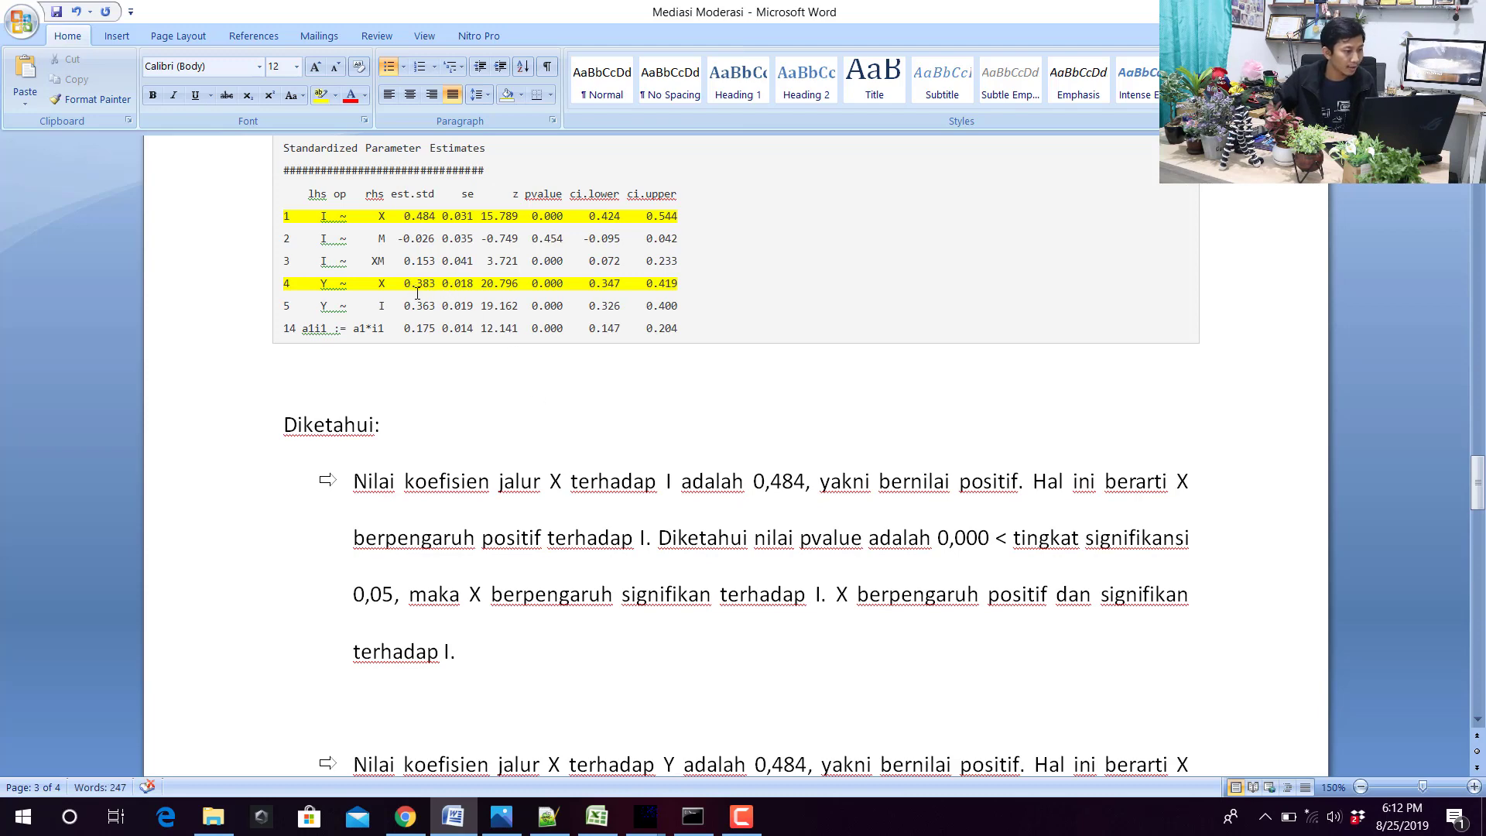
{"action": "scroll", "coordinate": [735, 572], "scroll_direction": "down", "scroll_amount": 3}
{"action": "left_click_drag", "start_coordinate": [770, 485], "coordinate": [808, 486]}
{"action": "type", "text": "383"}
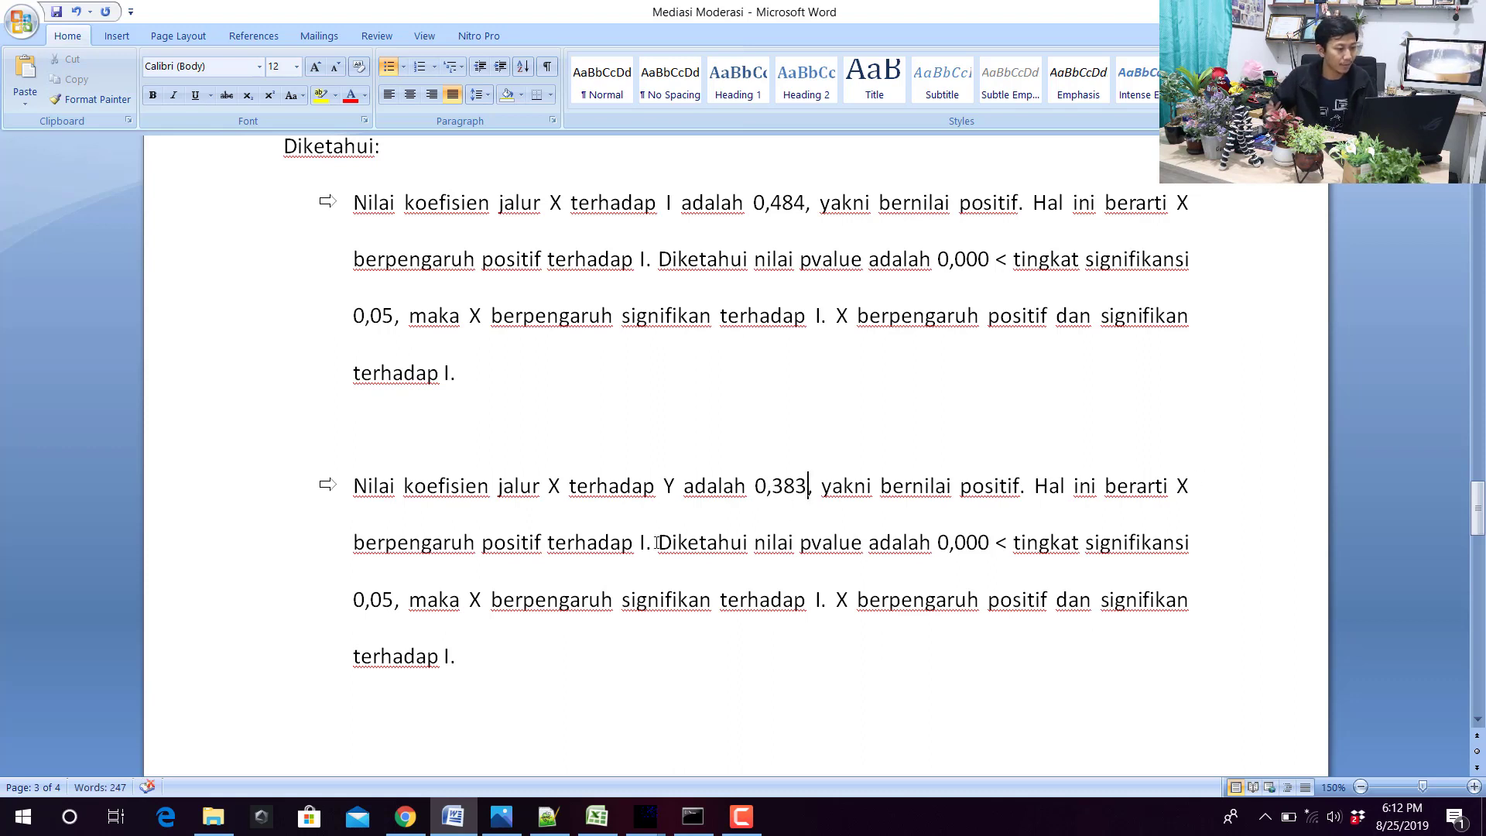
Replace I with Y after "terhadap" in the remaining three sentences of the second bullet, checking the pvalue in table row 4.
{"action": "key", "text": "BackSpace"}
{"action": "type", "text": "Y"}
{"action": "scroll", "coordinate": [1001, 451], "scroll_direction": "up", "scroll_amount": 3}
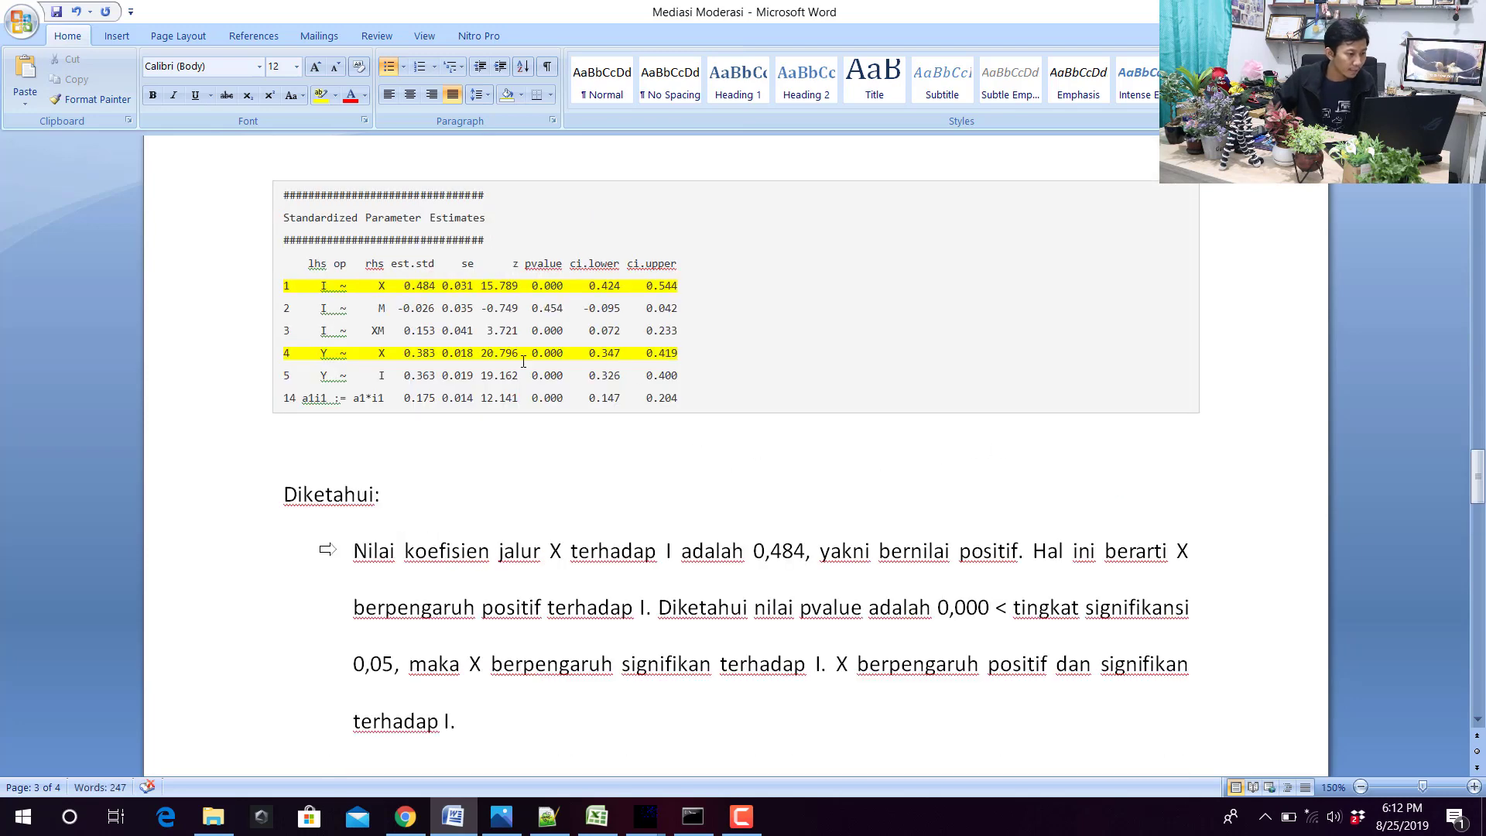
{"action": "left_click_drag", "start_coordinate": [500, 356], "coordinate": [590, 356]}
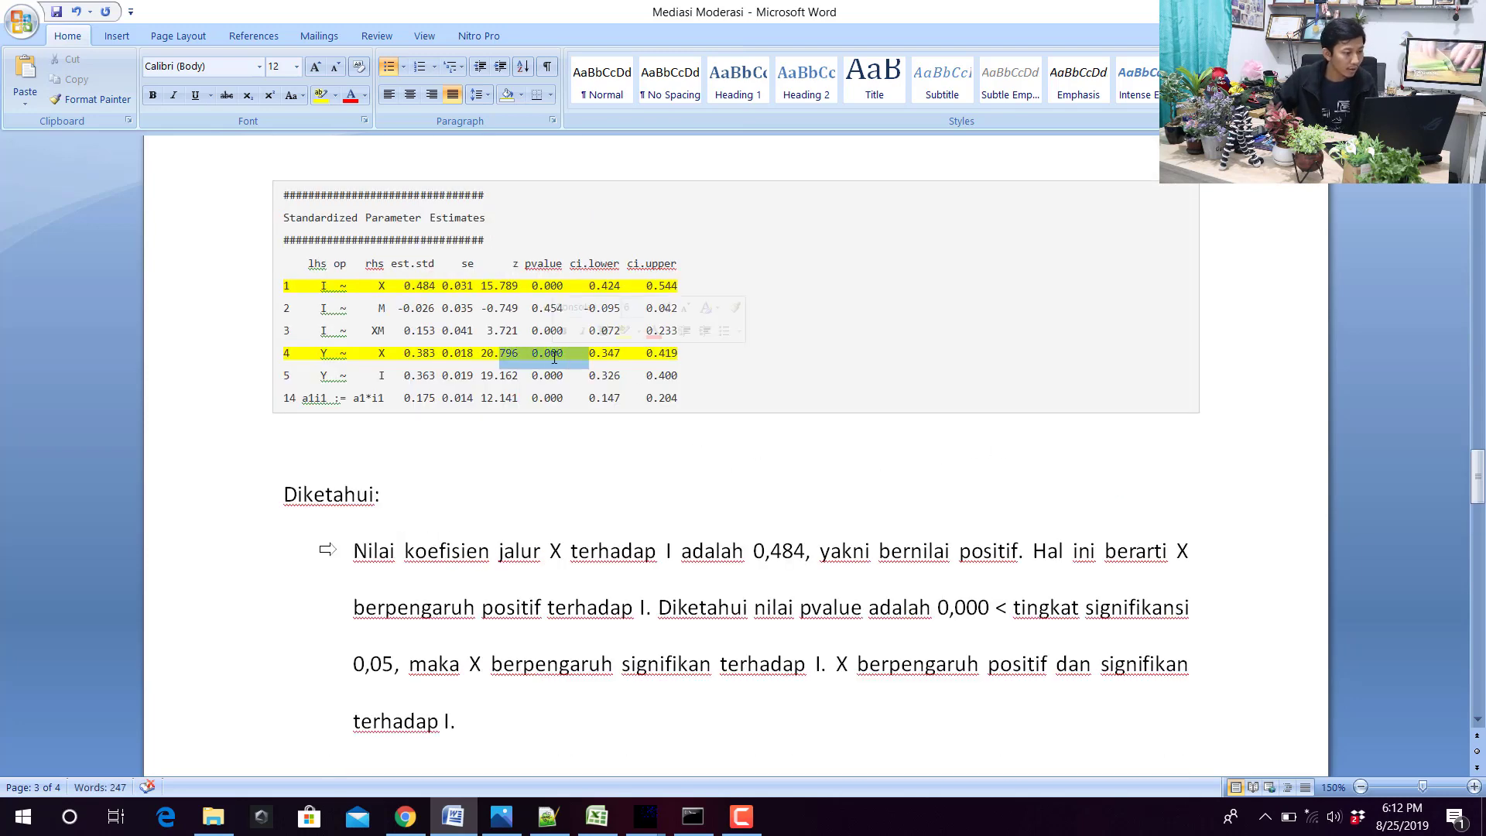
{"action": "scroll", "coordinate": [812, 535], "scroll_direction": "down", "scroll_amount": 3}
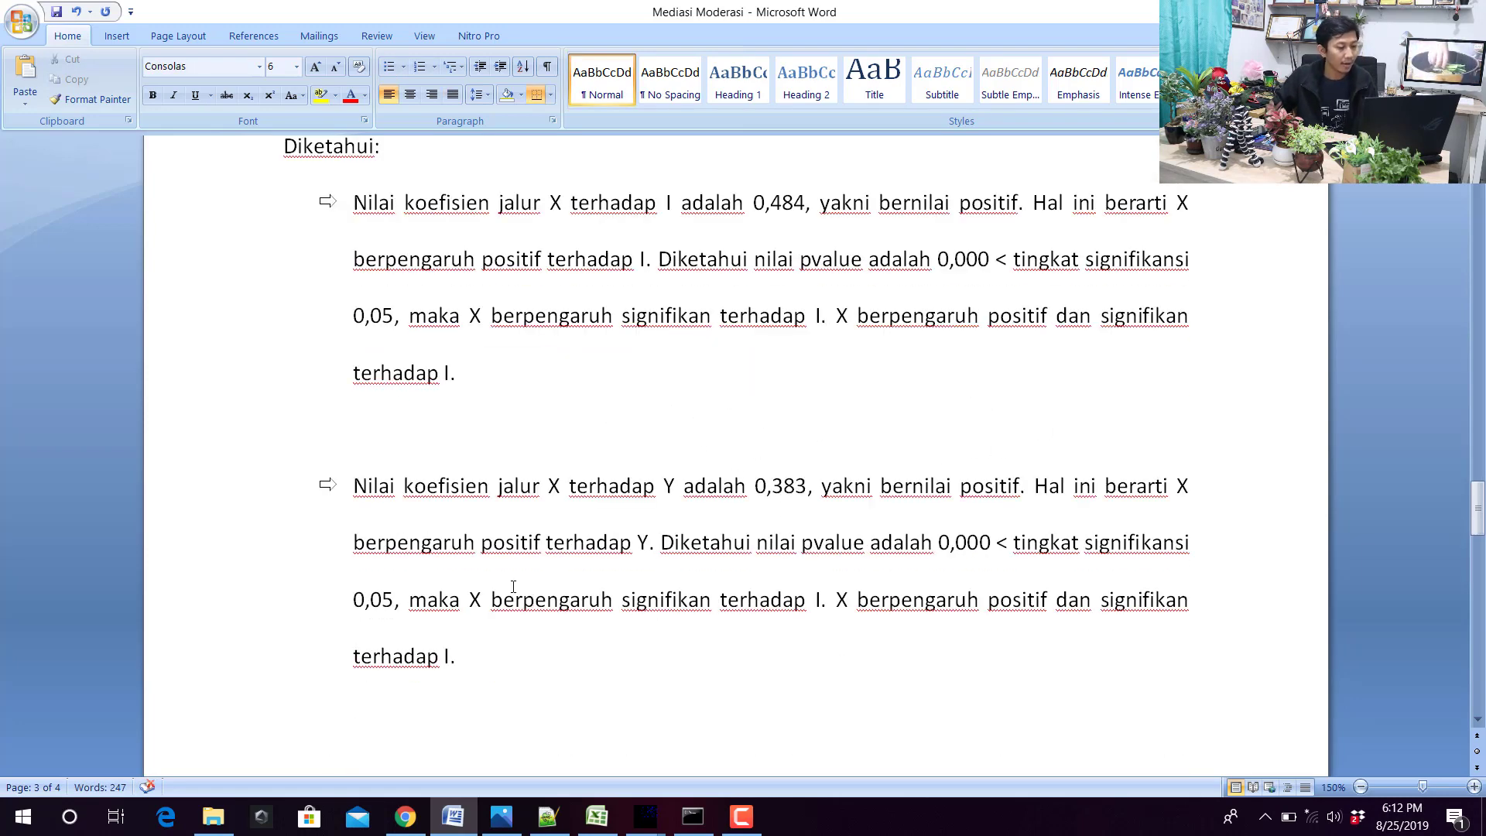
{"action": "left_click", "coordinate": [822, 603]}
{"action": "key", "text": "BackSpace"}
{"action": "type", "text": "Y"}
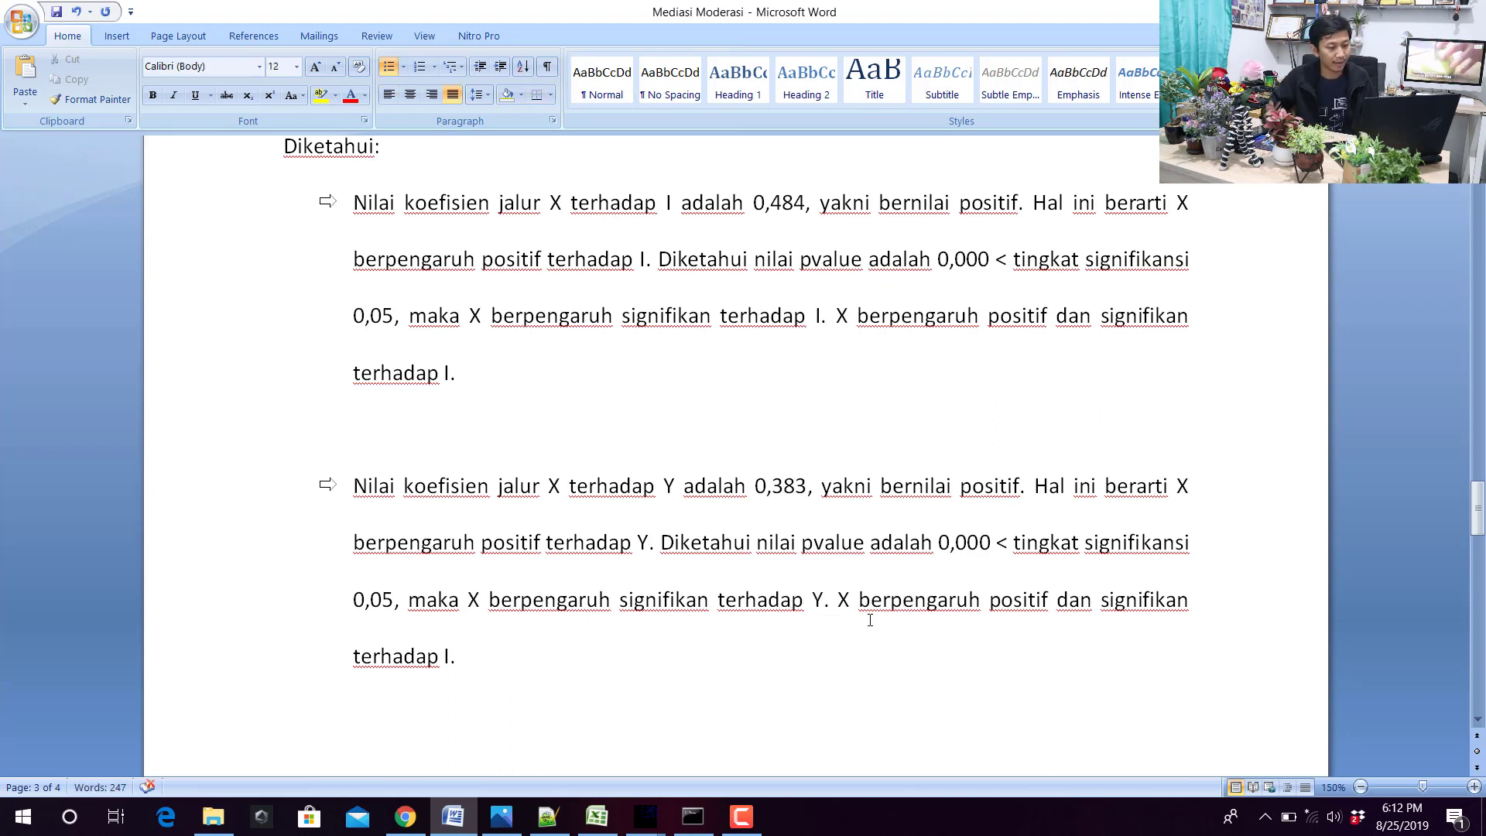
{"action": "left_click", "coordinate": [453, 663]}
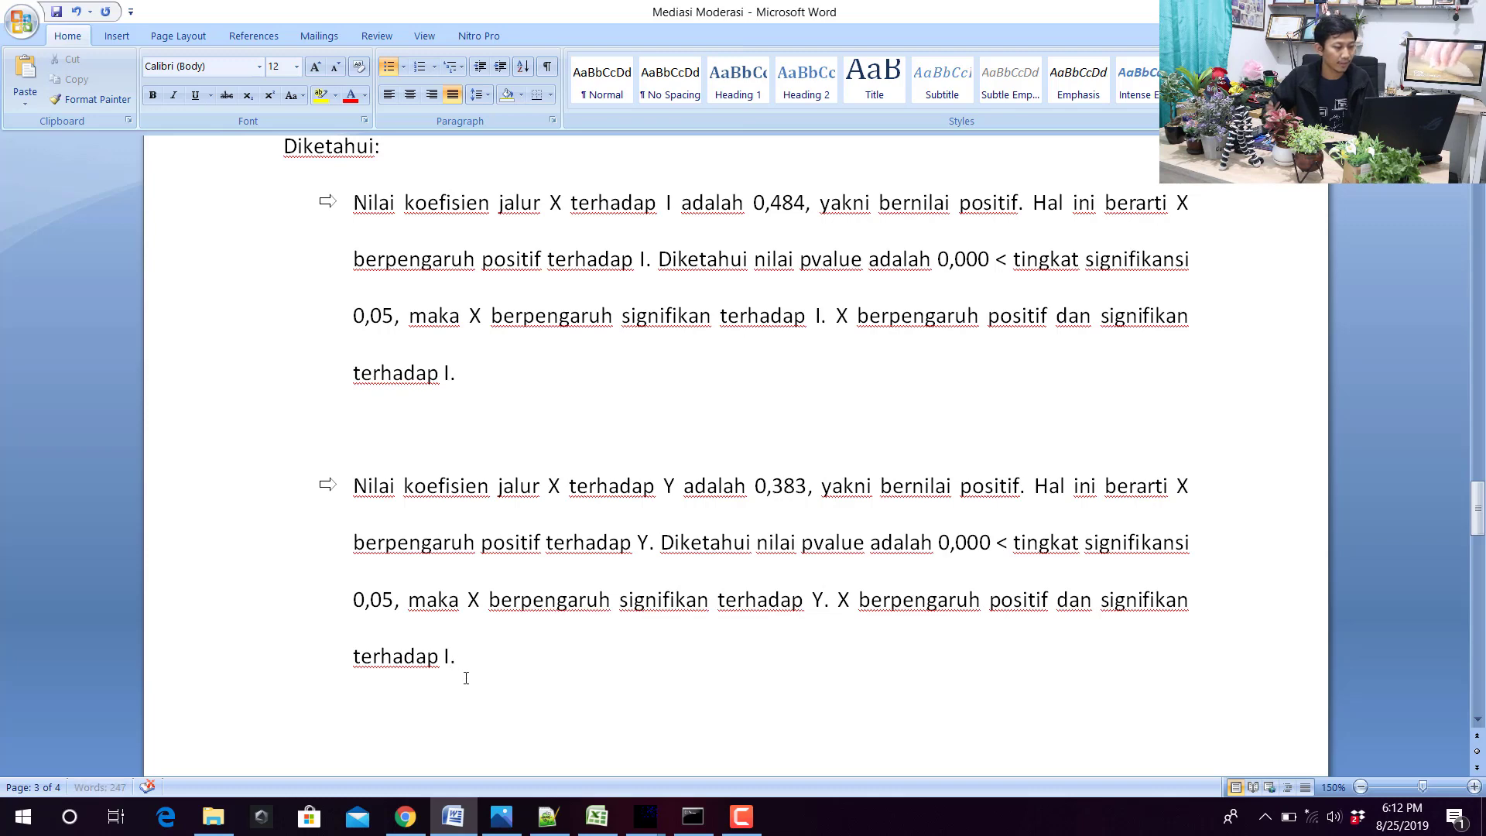
{"action": "key", "text": "BackSpace"}
{"action": "type", "text": "Y"}
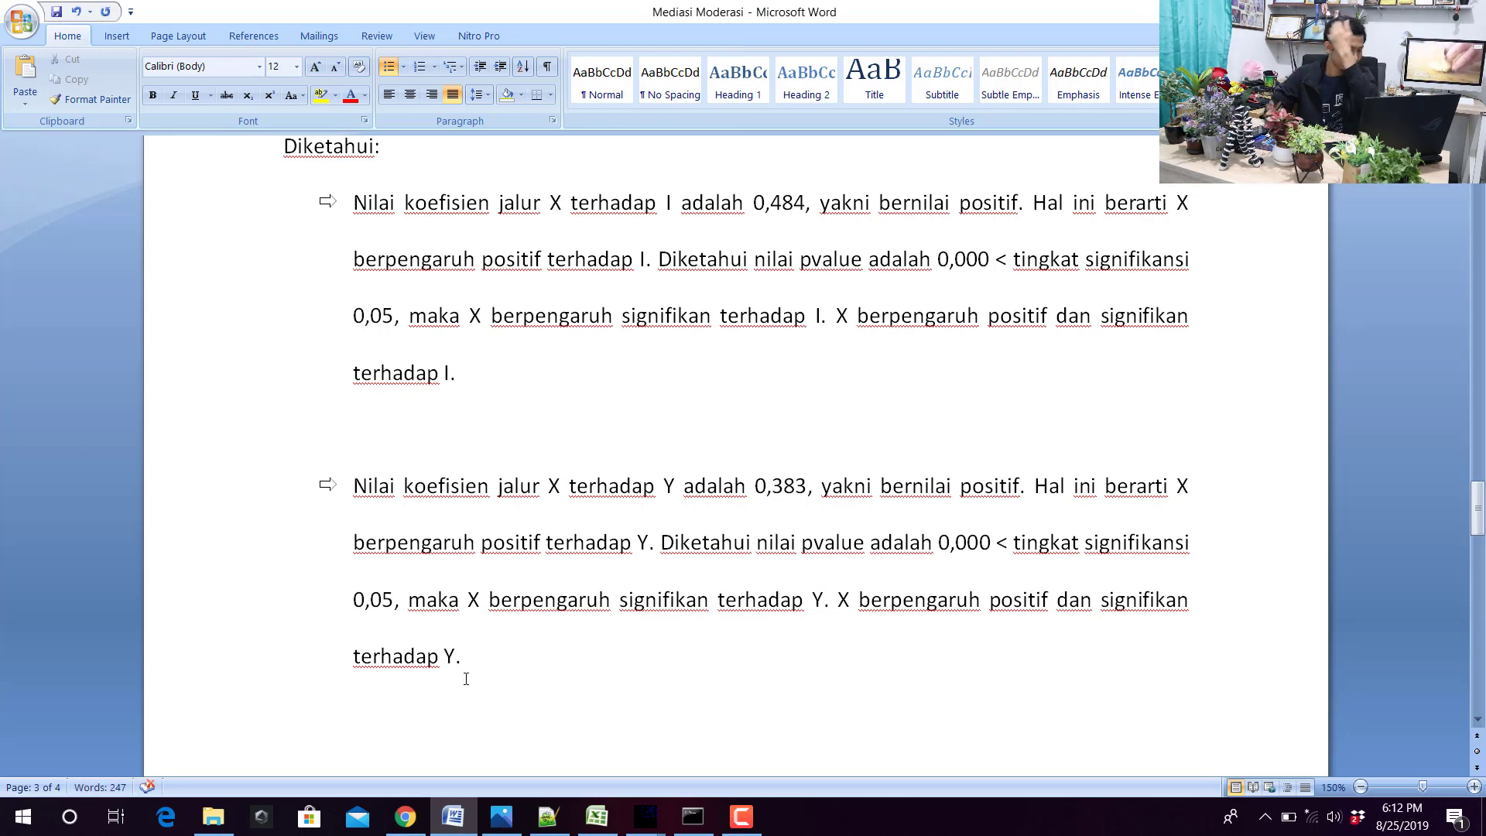
Highlight row 5 (Y ~ I) of the estimates table in yellow.
{"action": "scroll", "coordinate": [466, 679], "scroll_direction": "up", "scroll_amount": 3}
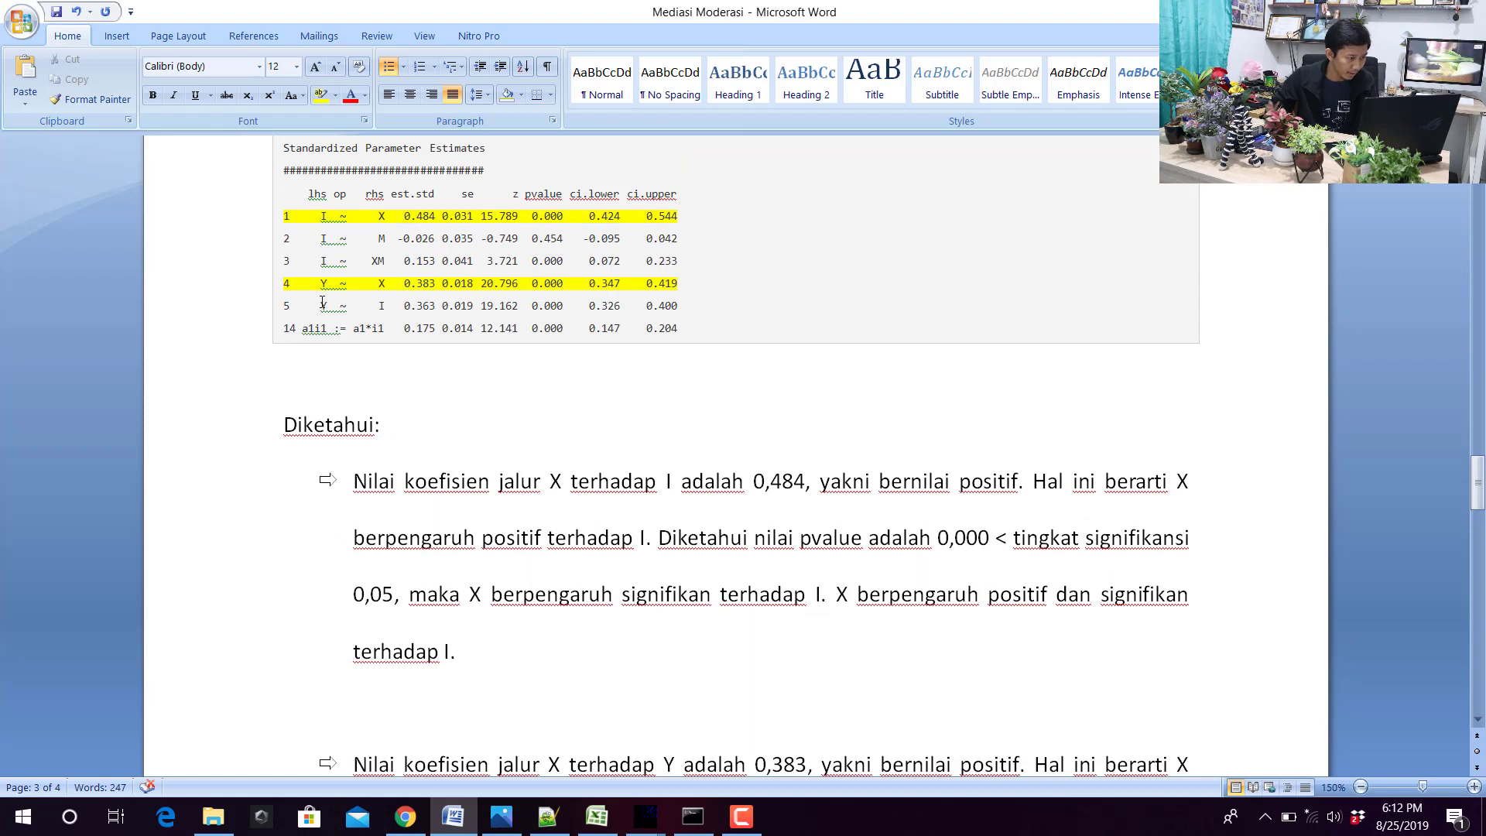
{"action": "left_click_drag", "start_coordinate": [322, 304], "coordinate": [680, 308]}
{"action": "left_click", "coordinate": [320, 95]}
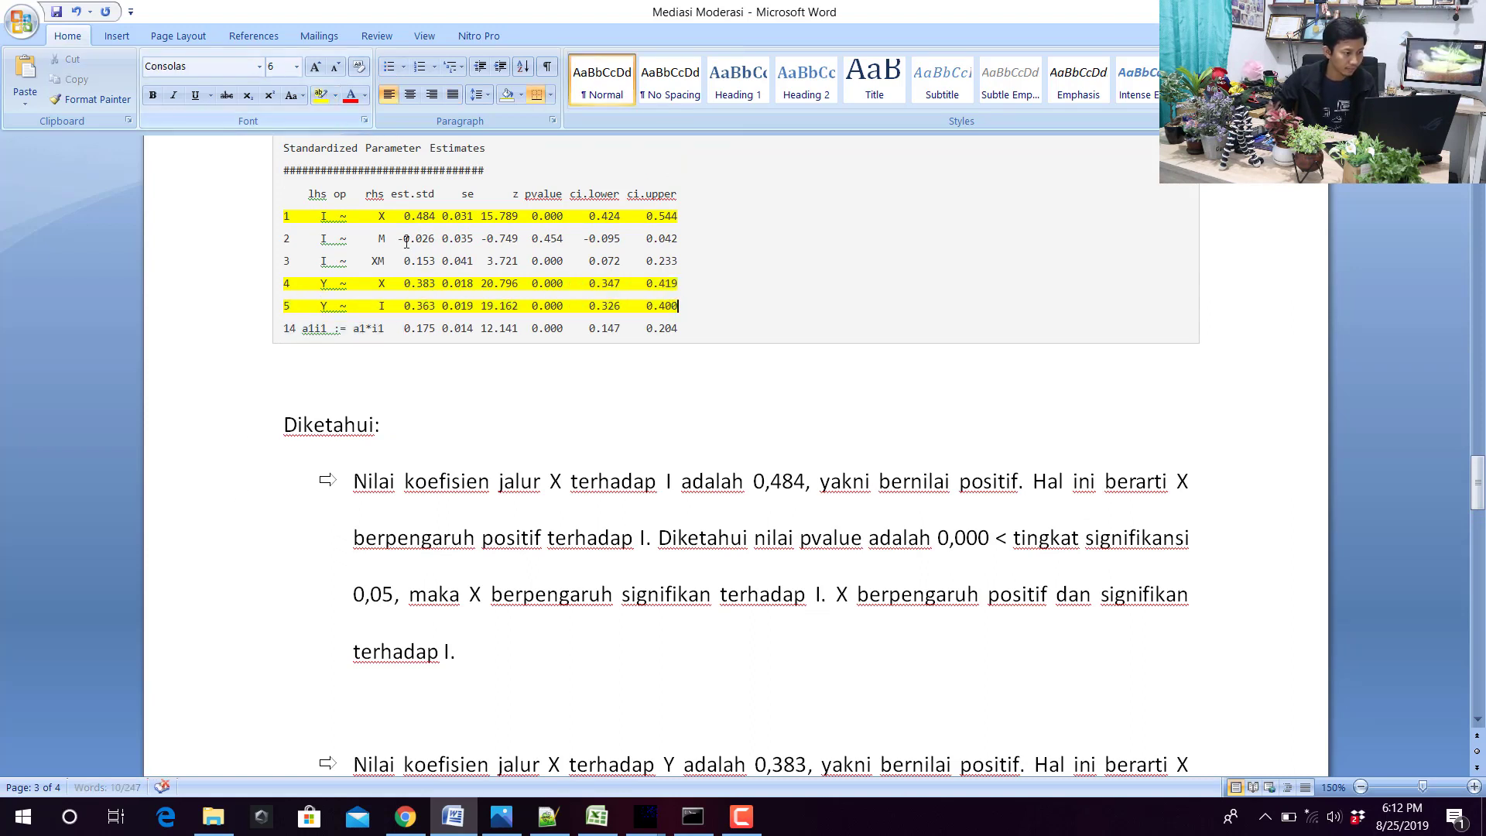
Duplicate the X terhadap Y bullet as a third arrow bullet below it.
{"action": "scroll", "coordinate": [469, 394], "scroll_direction": "down", "scroll_amount": 7}
{"action": "left_click_drag", "start_coordinate": [484, 317], "coordinate": [356, 143]}
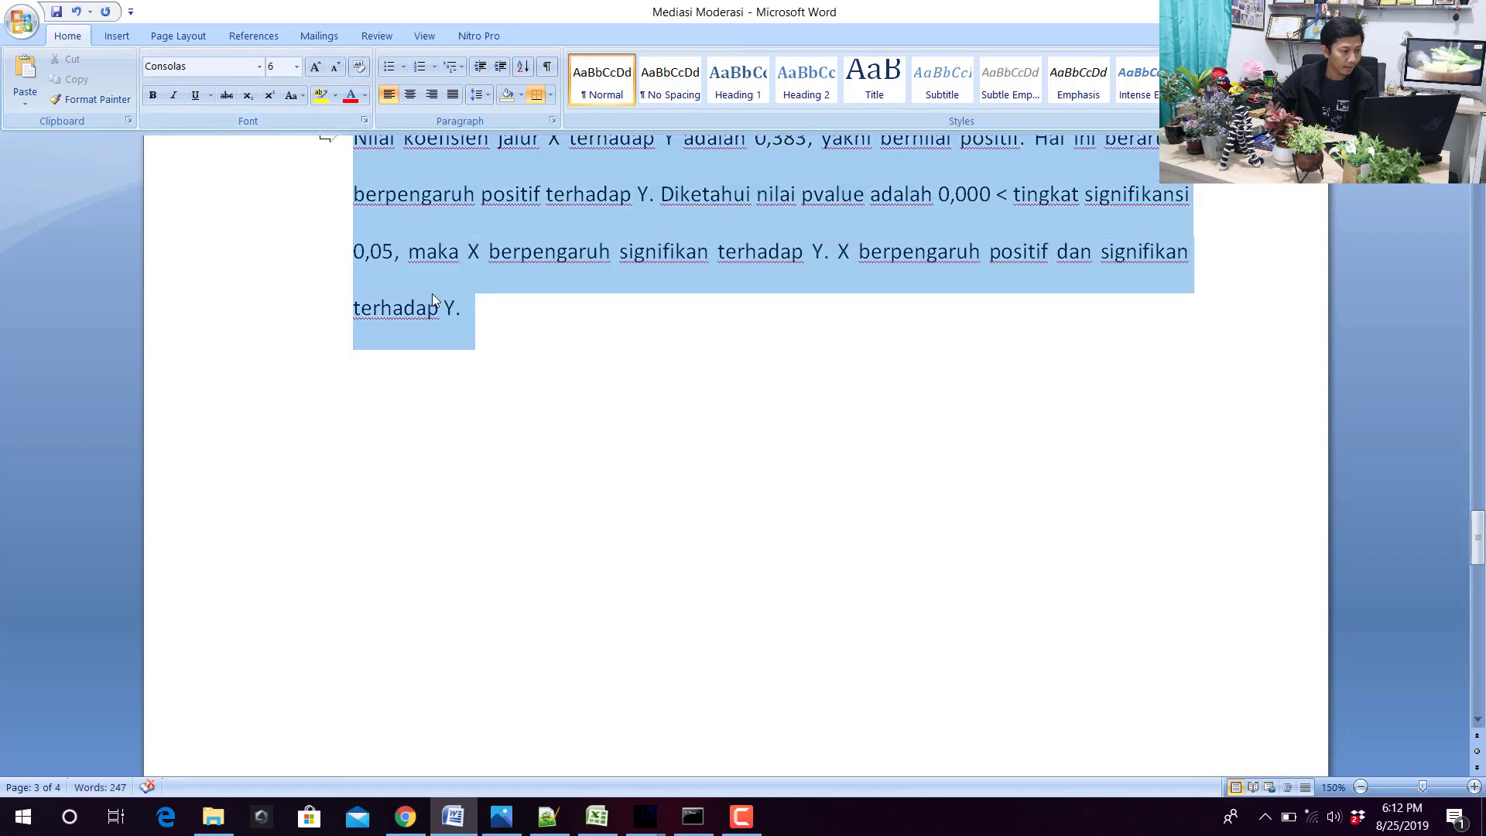
{"action": "scroll", "coordinate": [424, 286], "scroll_direction": "up", "scroll_amount": 5}
{"action": "scroll", "coordinate": [452, 380], "scroll_direction": "up", "scroll_amount": 3}
{"action": "scroll", "coordinate": [452, 380], "scroll_direction": "down", "scroll_amount": 10}
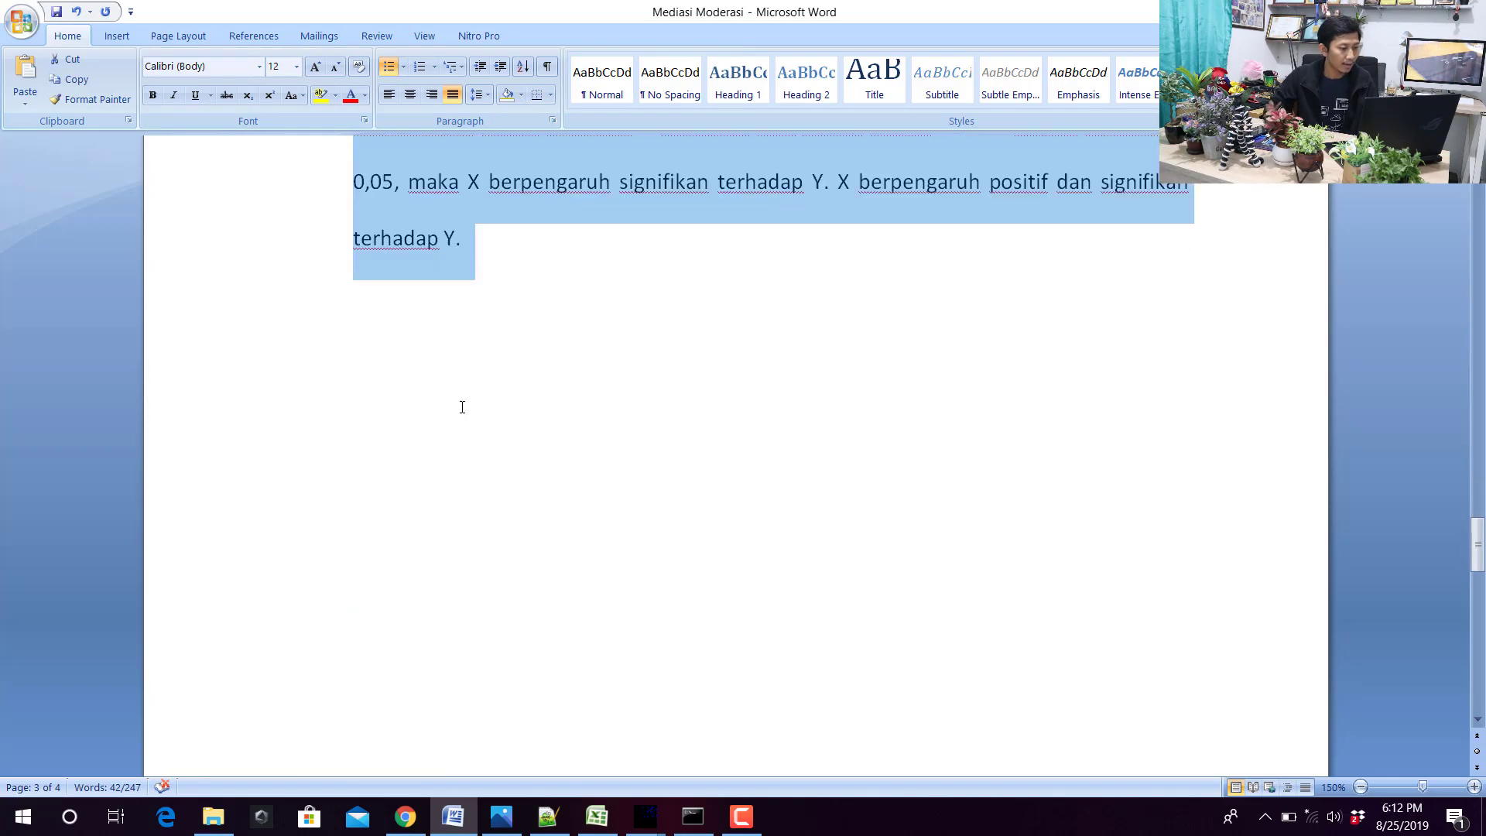
{"action": "left_click", "coordinate": [514, 397]}
{"action": "key", "text": "ctrl+v"}
Change the third bullet's opening sentence to read "Nilai koefisien jalur I terhadap Y adalah 0,363".
{"action": "left_click", "coordinate": [559, 362]}
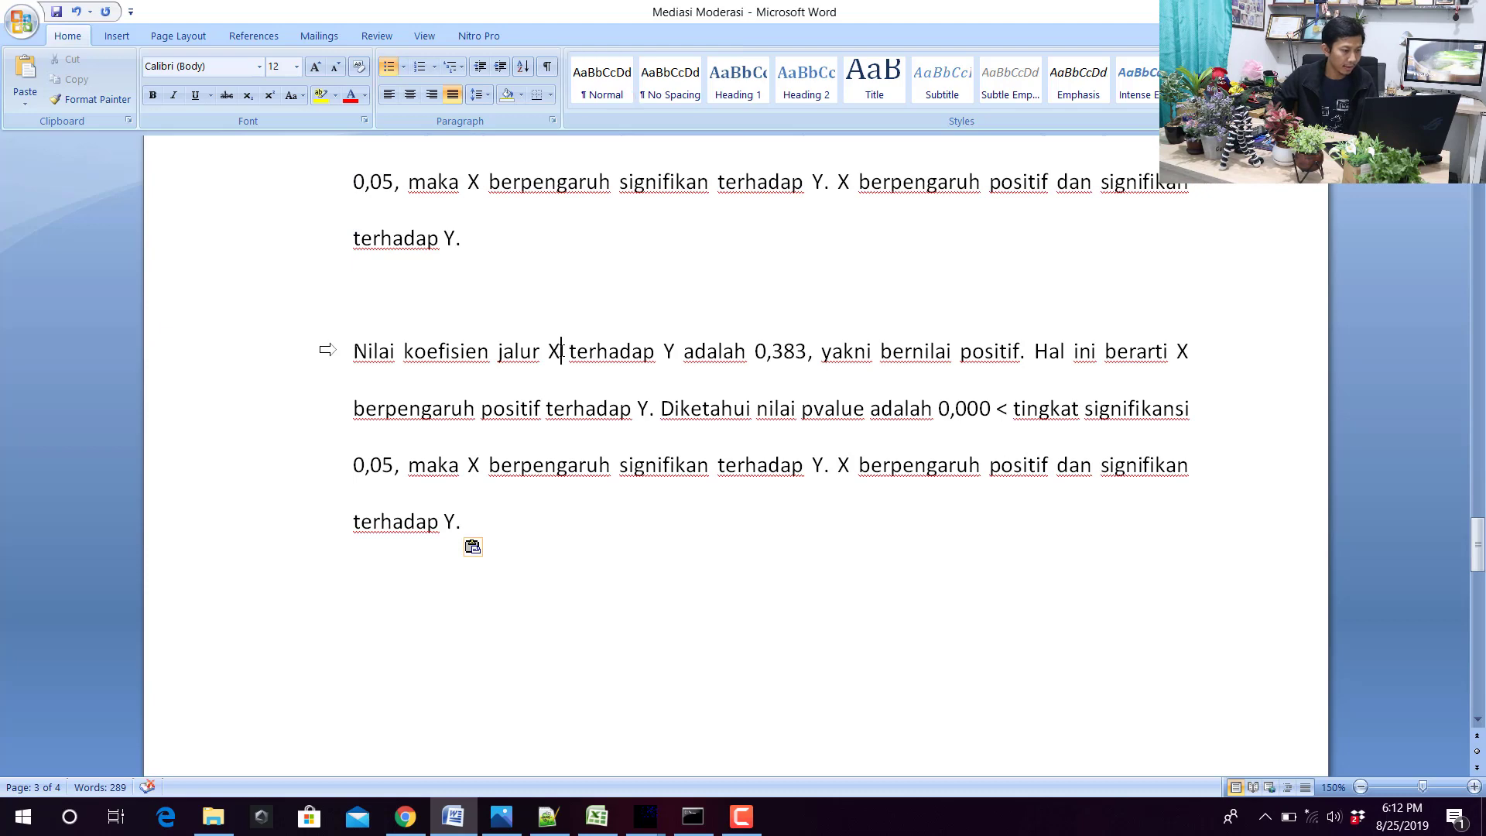
{"action": "key", "text": "BackSpace"}
{"action": "type", "text": "I"}
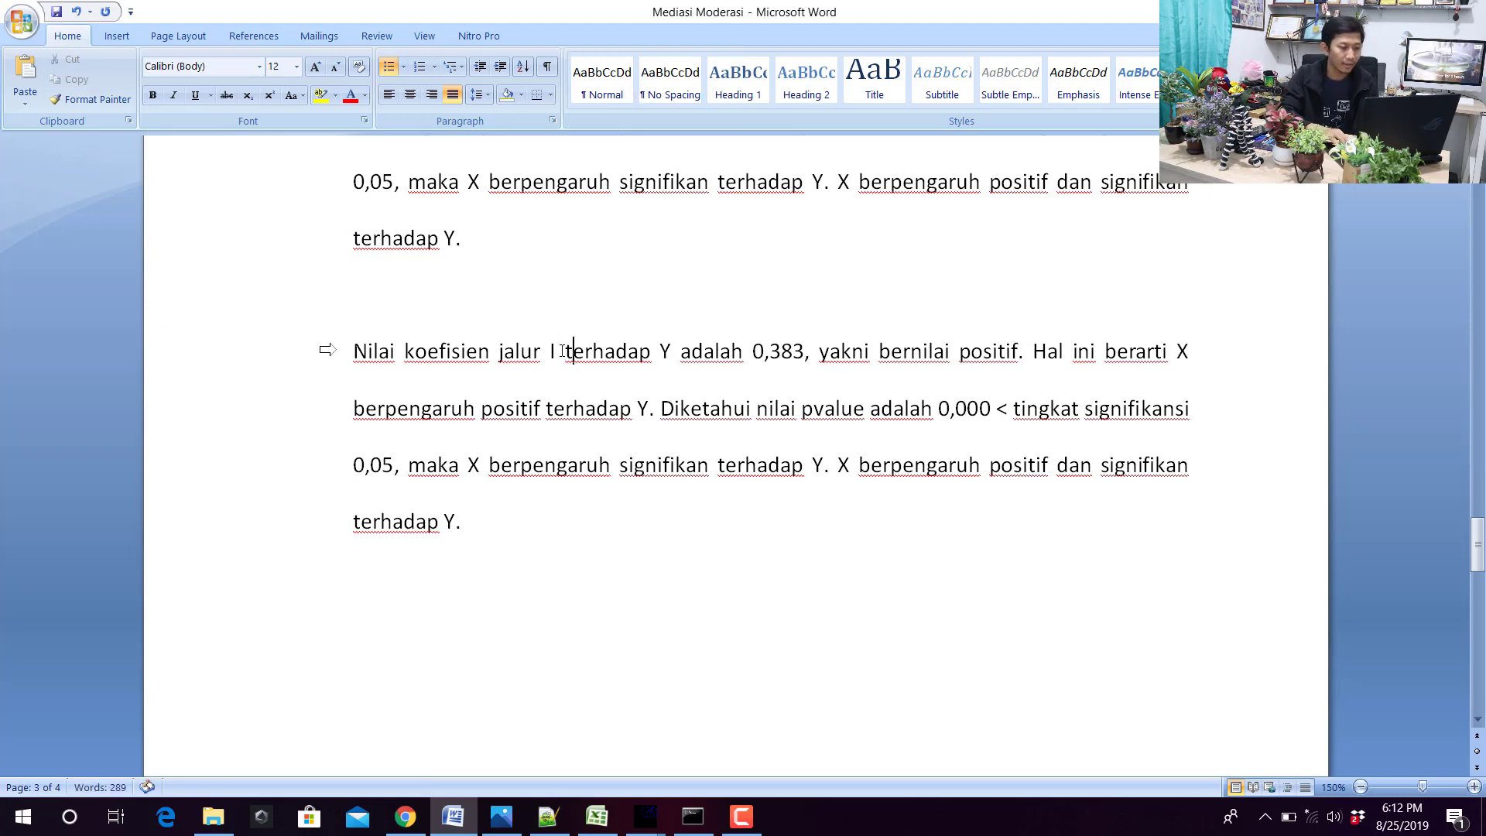
{"action": "key", "text": "Left"}
{"action": "key", "text": "Left"}
{"action": "key", "text": "shift+Right"}
{"action": "key", "text": "shift+Right"}
{"action": "key", "text": "shift+Right"}
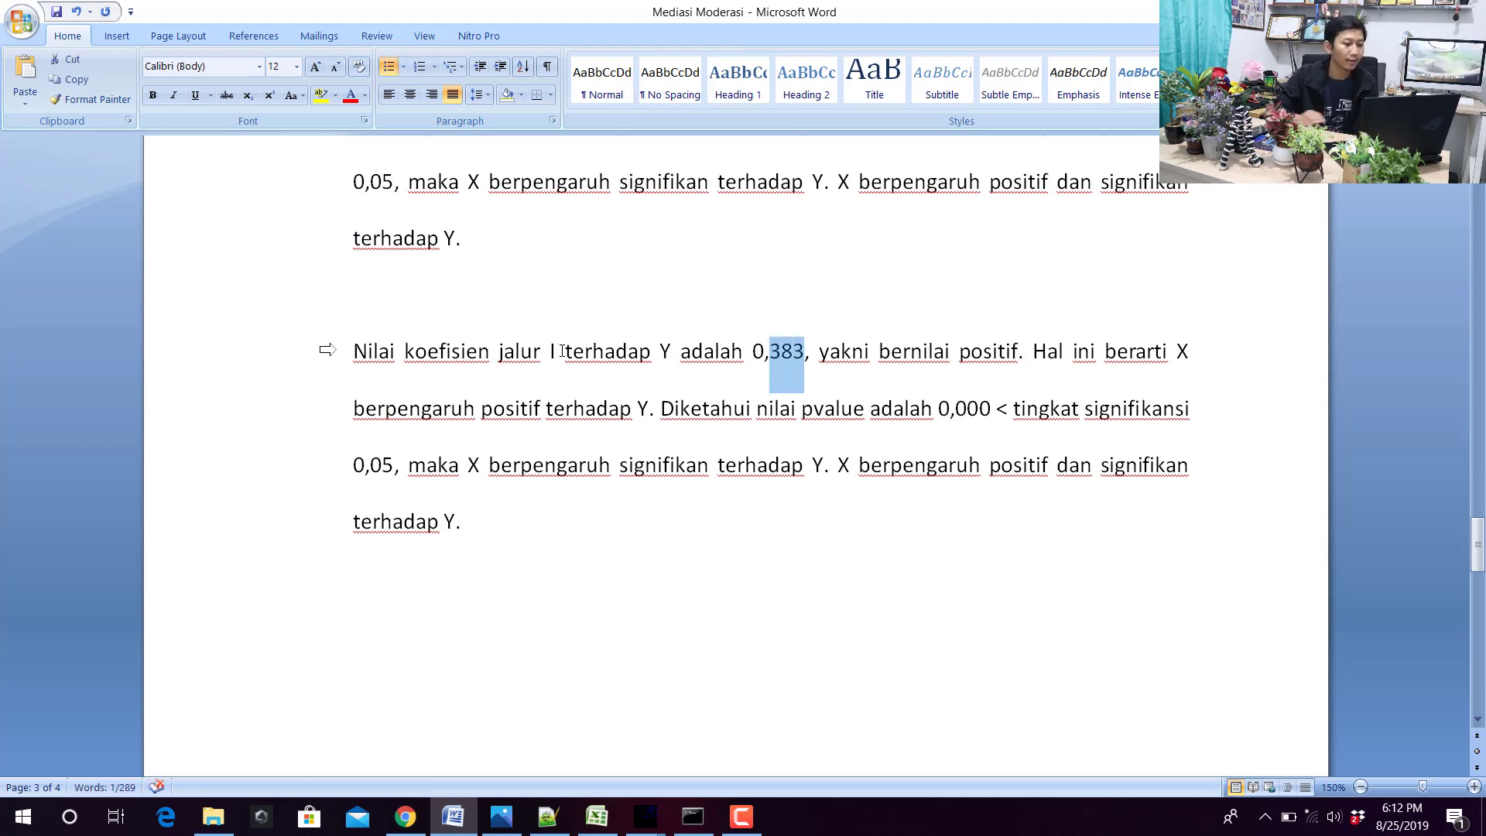
{"action": "scroll", "coordinate": [532, 386], "scroll_direction": "up", "scroll_amount": 5}
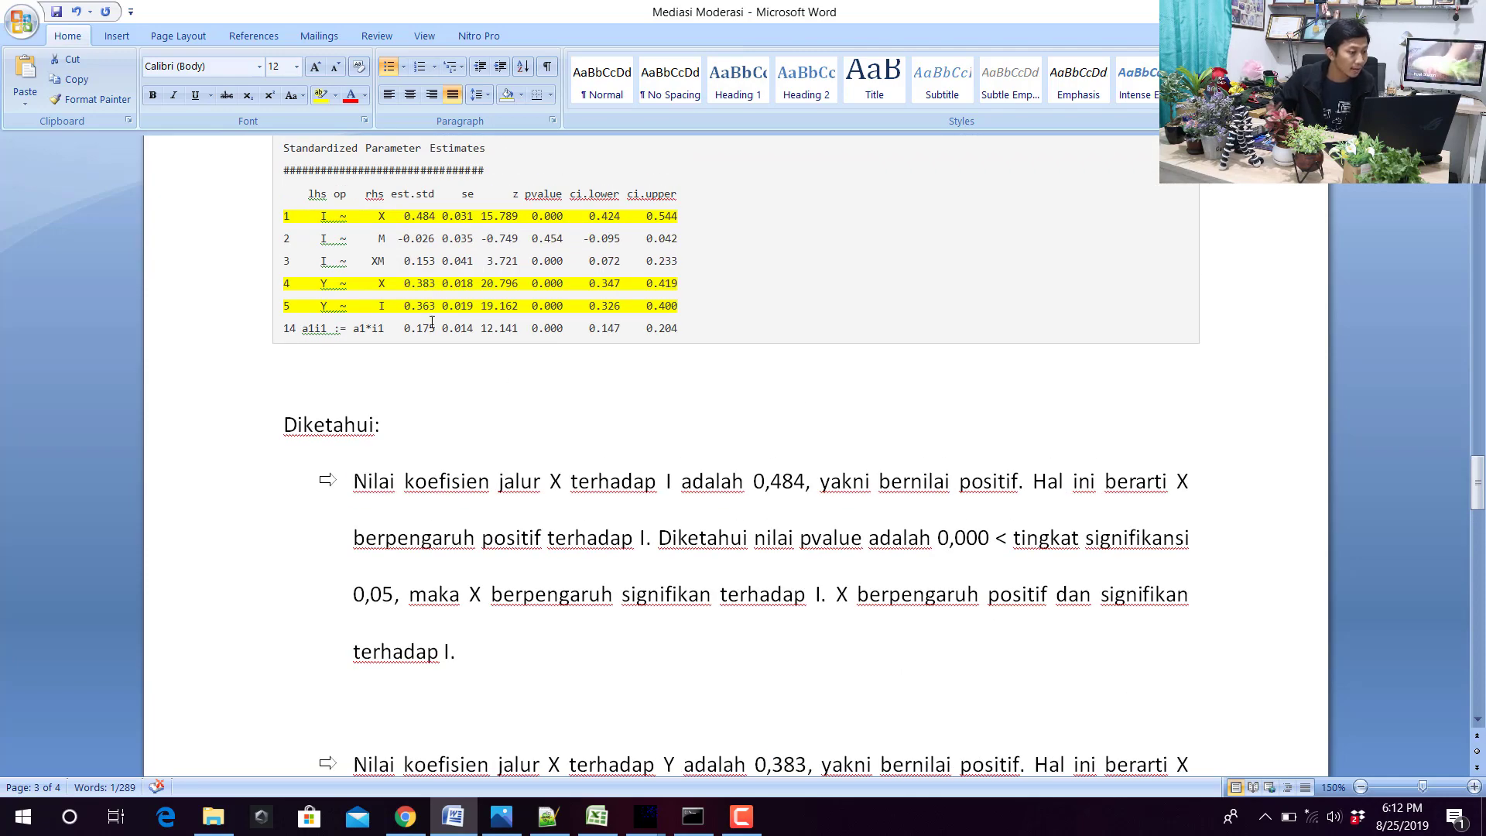
{"action": "scroll", "coordinate": [431, 321], "scroll_direction": "down", "scroll_amount": 5}
{"action": "type", "text": "363"}
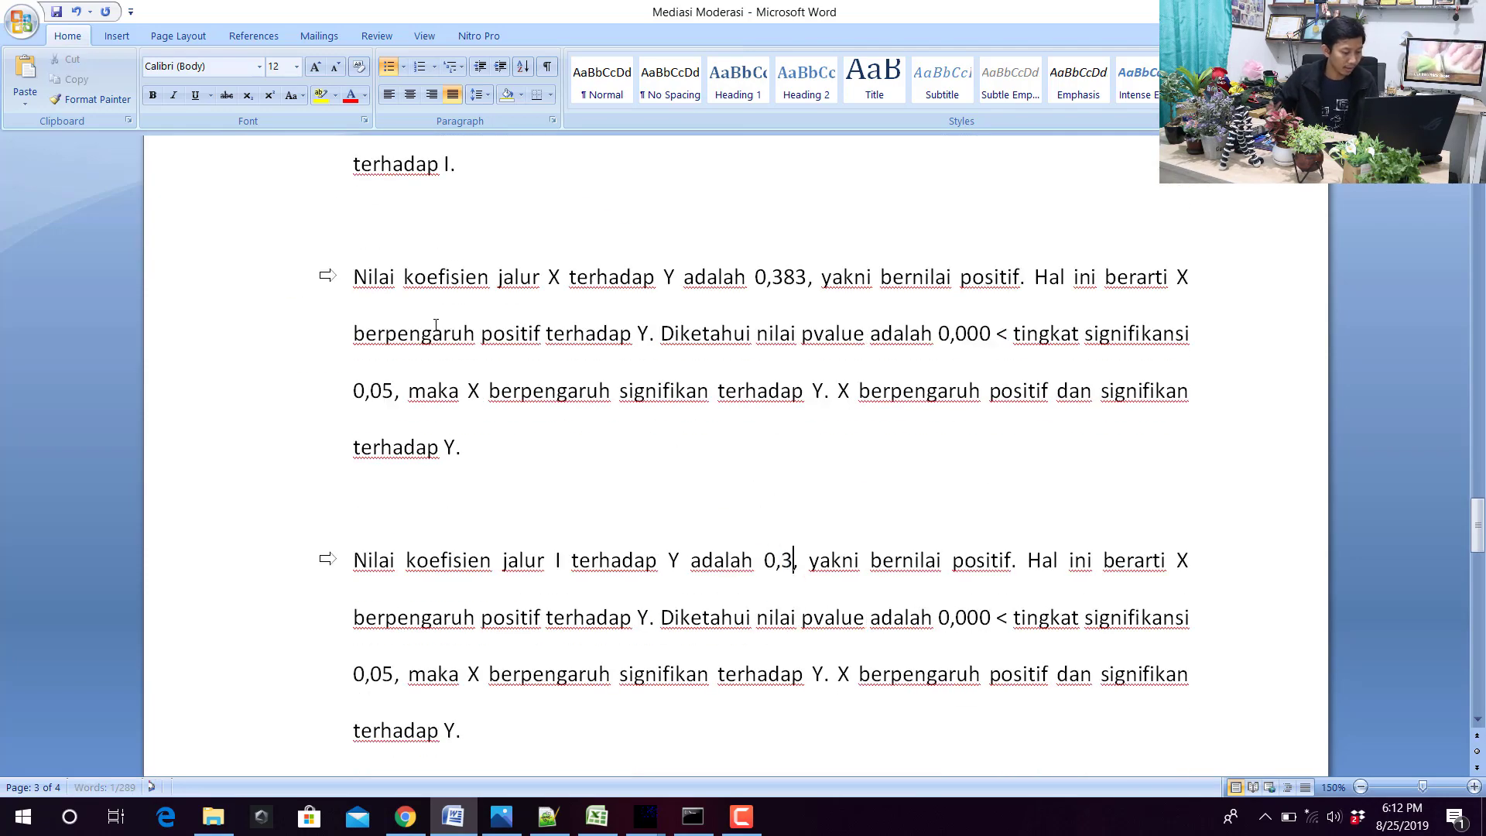
{"action": "scroll", "coordinate": [441, 337], "scroll_direction": "up", "scroll_amount": 6}
{"action": "scroll", "coordinate": [518, 441], "scroll_direction": "down", "scroll_amount": 6}
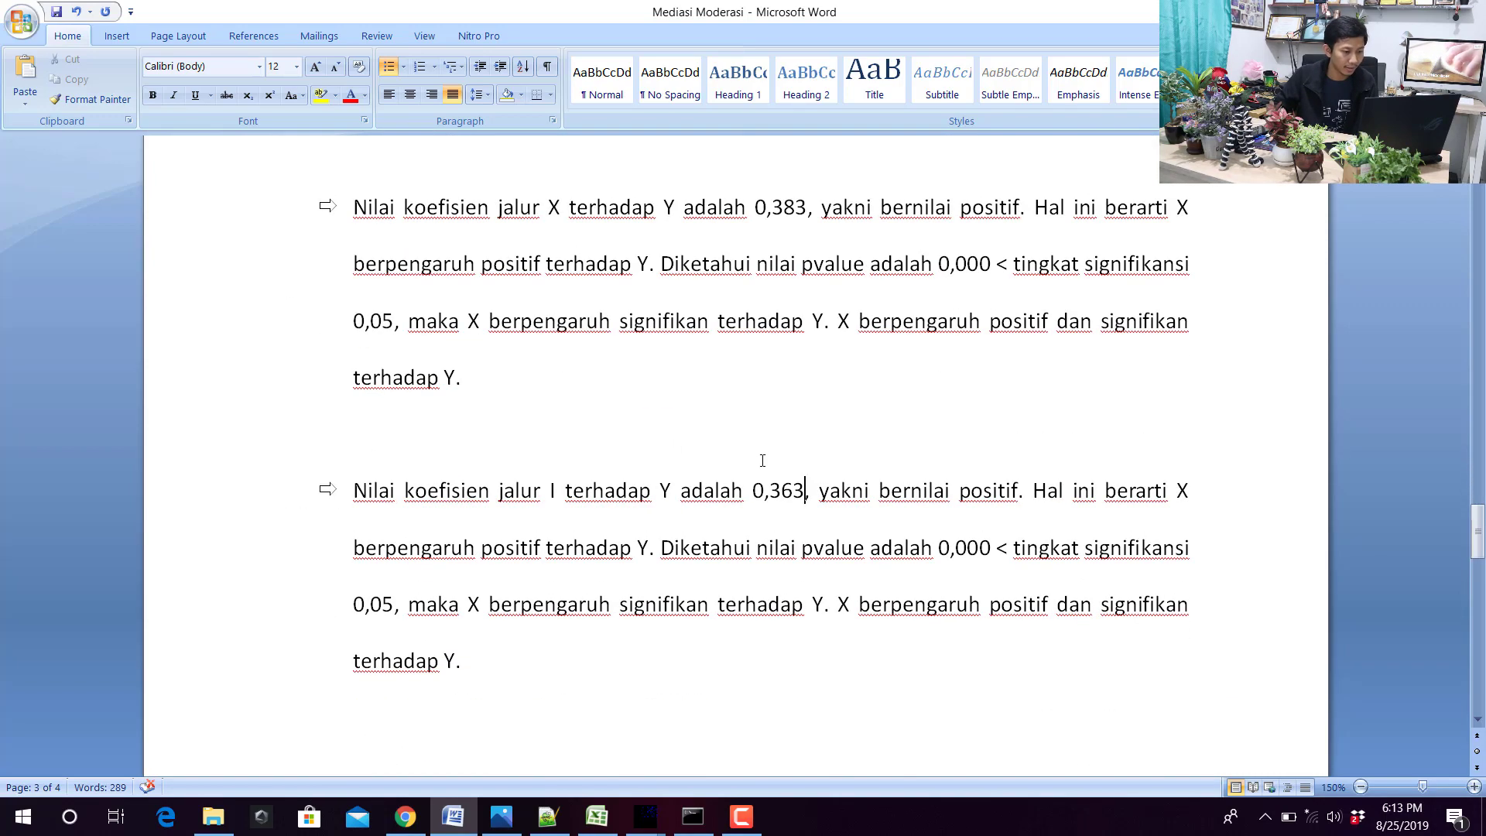
Replace X with I in the remaining three sentences of the third bullet, checking the pvalue in table row 5.
{"action": "left_click_drag", "start_coordinate": [1169, 508], "coordinate": [1174, 504]}
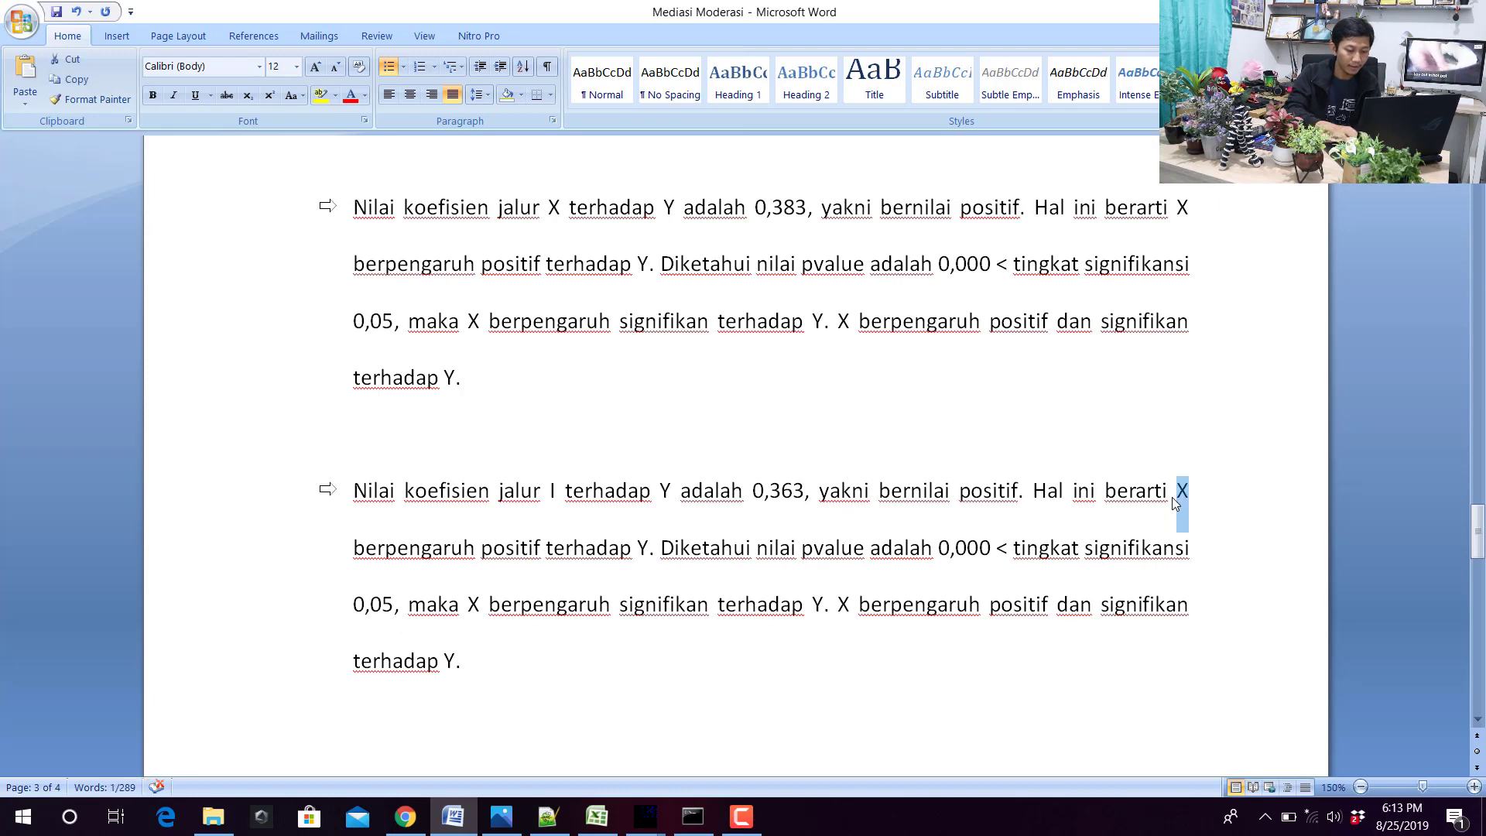
{"action": "type", "text": "I"}
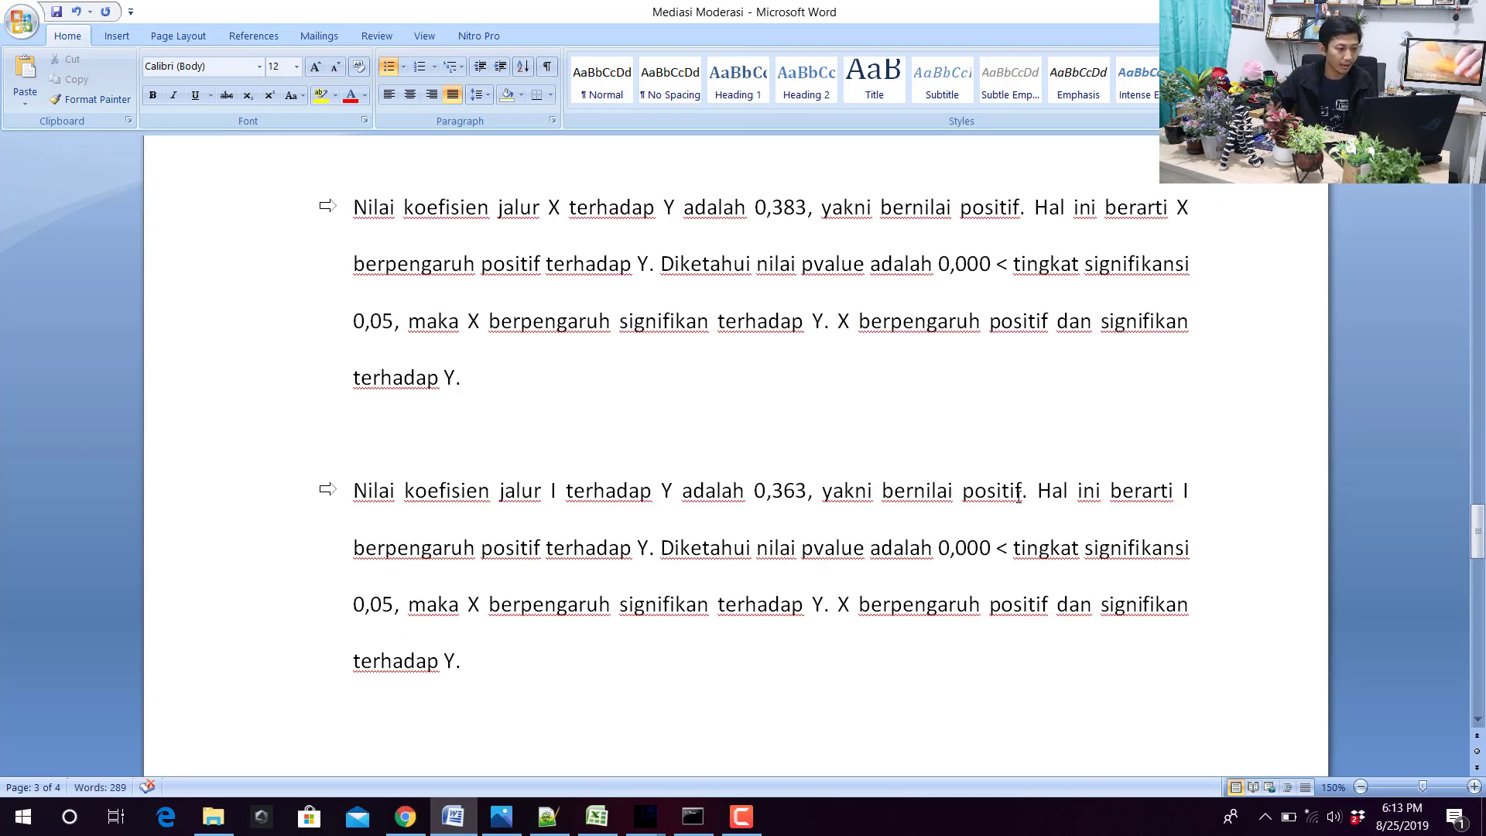
{"action": "scroll", "coordinate": [1021, 498], "scroll_direction": "up", "scroll_amount": 6}
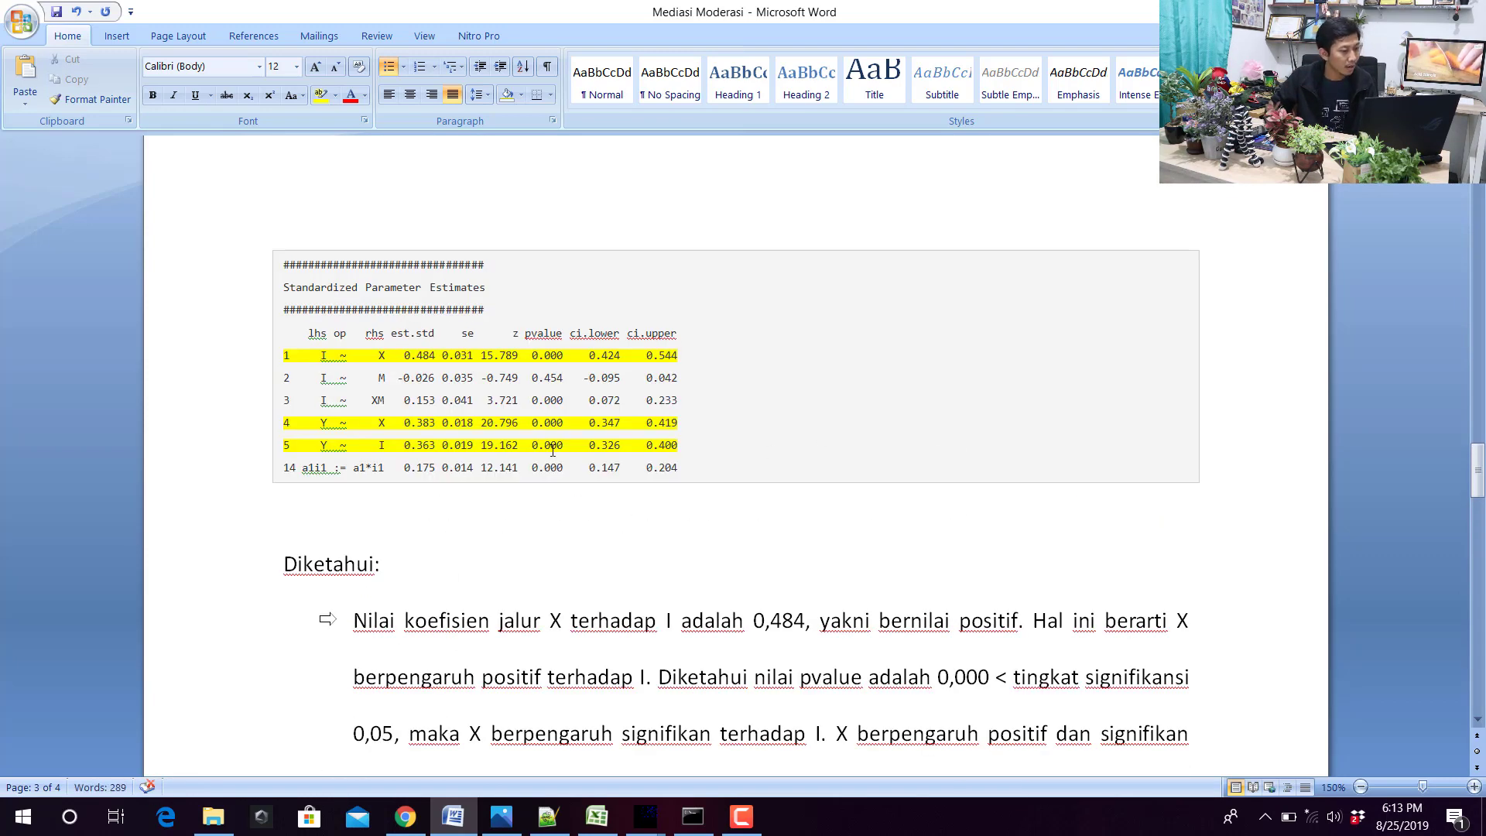
{"action": "scroll", "coordinate": [769, 519], "scroll_direction": "down", "scroll_amount": 6}
{"action": "scroll", "coordinate": [859, 516], "scroll_direction": "down", "scroll_amount": 3}
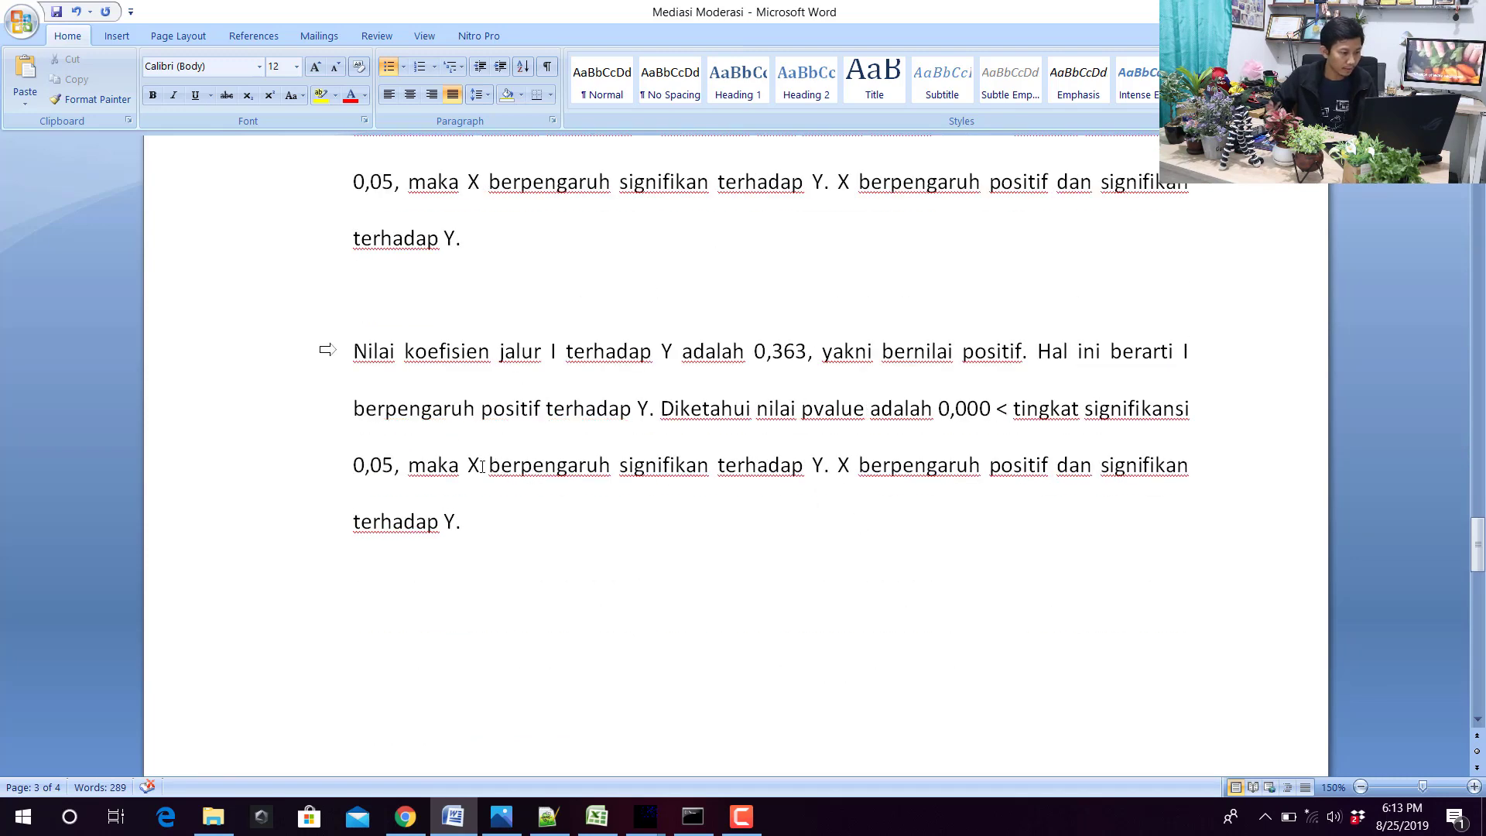
{"action": "key", "text": "BackSpace"}
{"action": "type", "text": "I"}
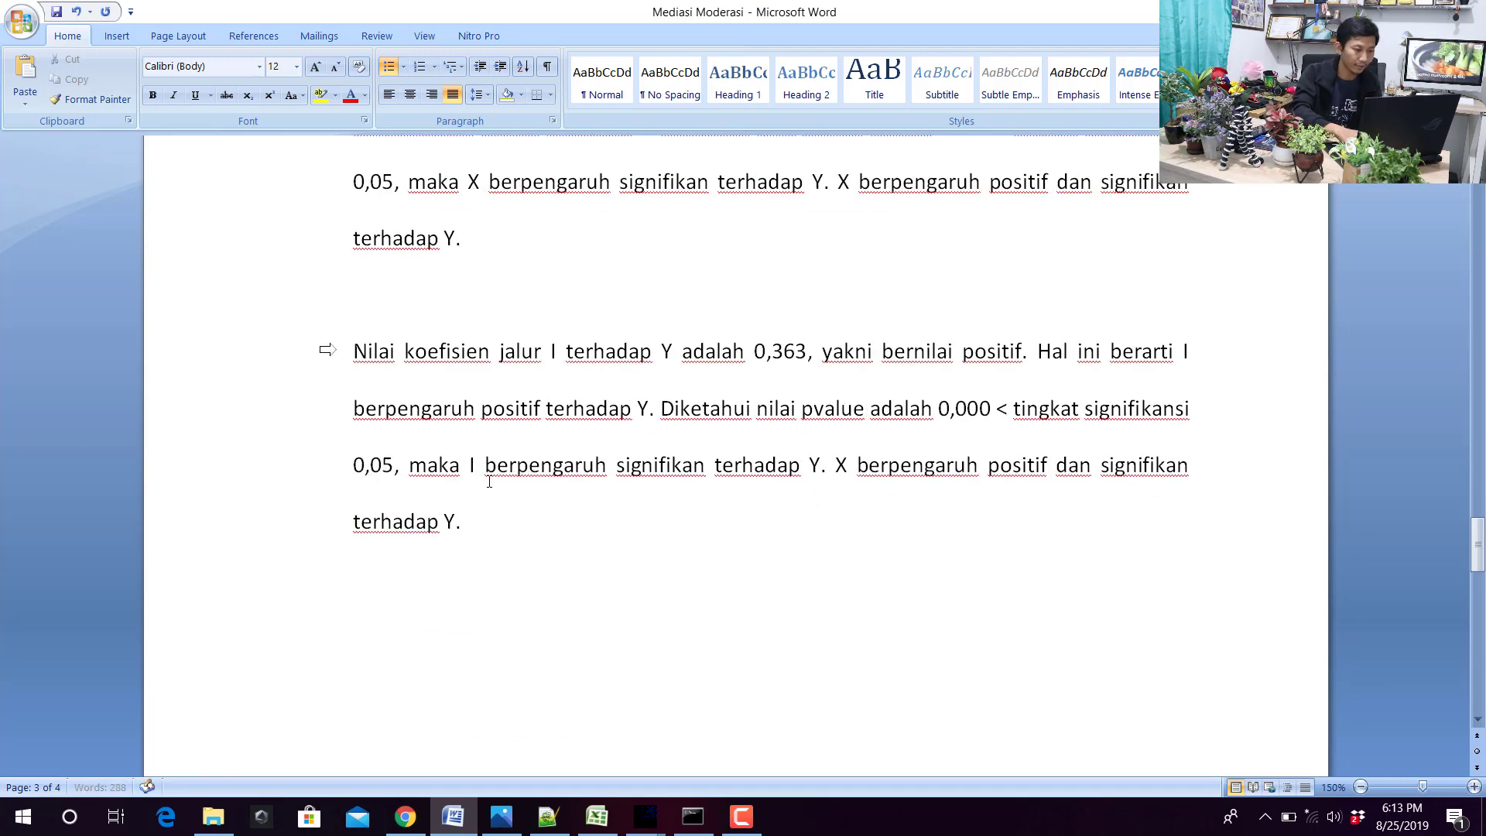
{"action": "left_click", "coordinate": [843, 465]}
{"action": "key", "text": "BackSpace"}
{"action": "type", "text": "I"}
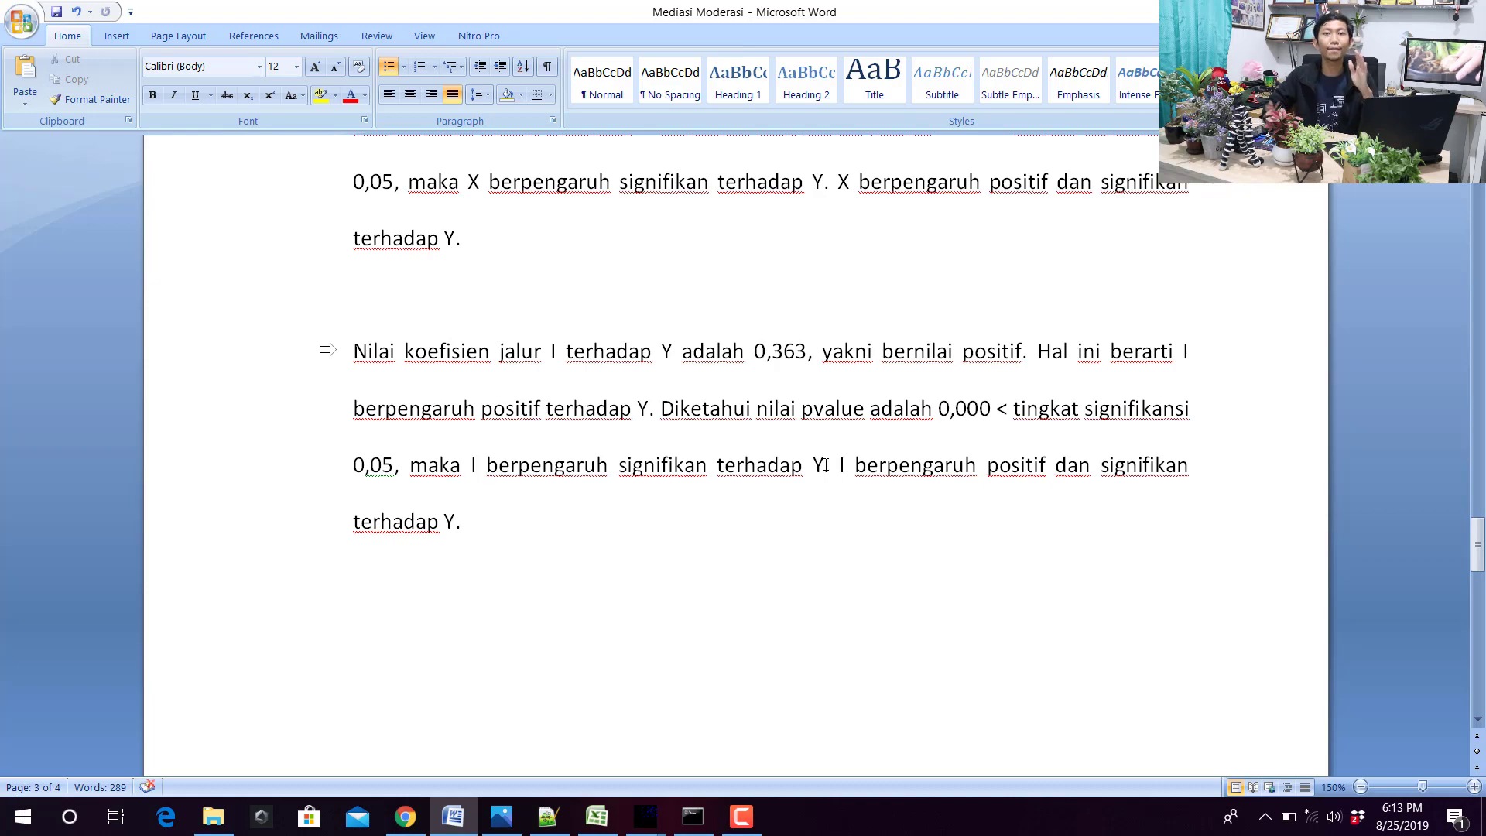
Review the mediation hypothesis and highlight row 14 (a1i1 := a1*i1) of the estimates table in yellow.
{"action": "scroll", "coordinate": [822, 393], "scroll_direction": "up", "scroll_amount": 15}
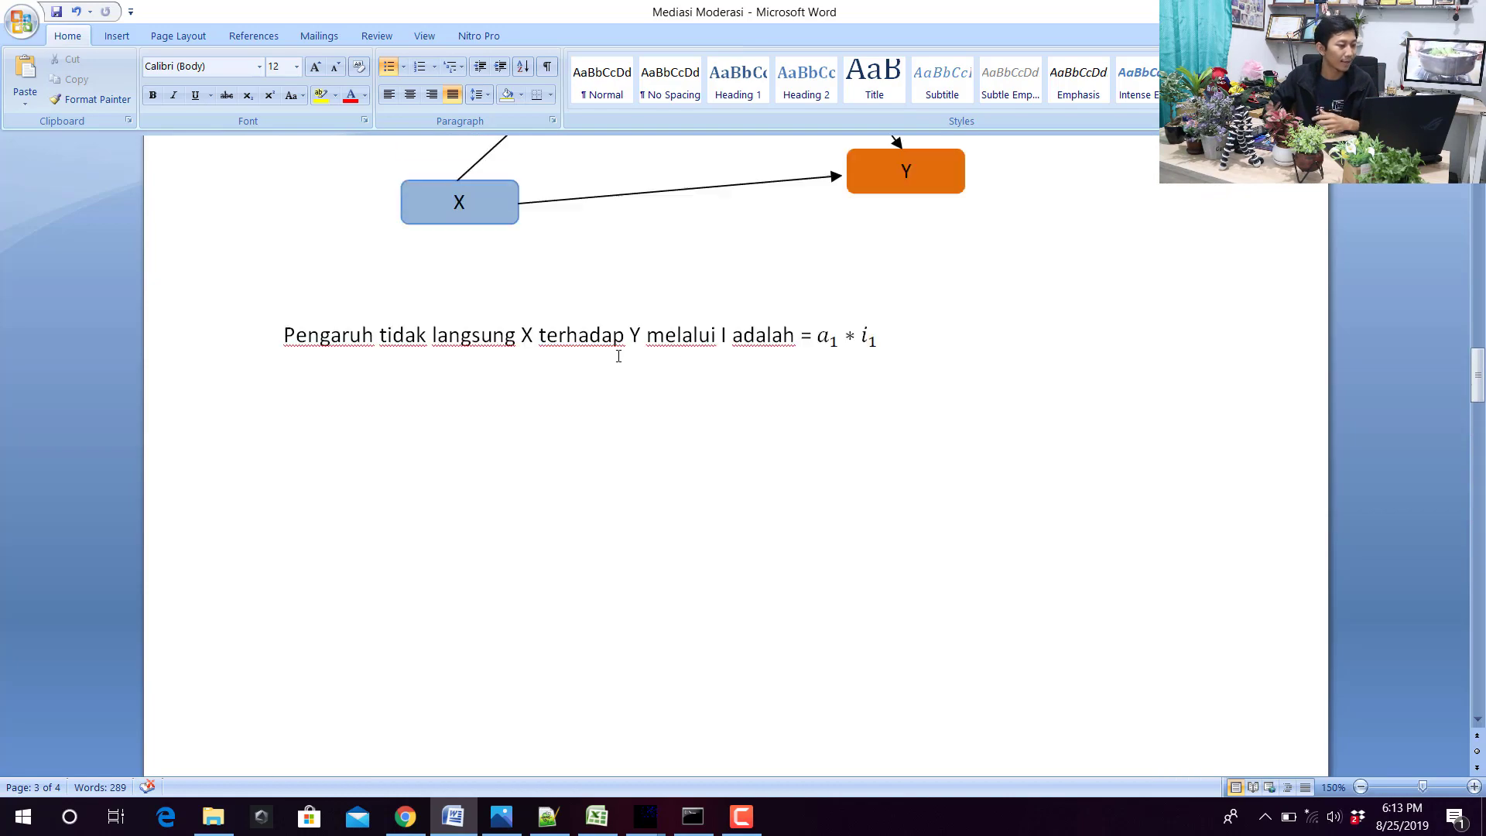
{"action": "scroll", "coordinate": [618, 356], "scroll_direction": "up", "scroll_amount": 4}
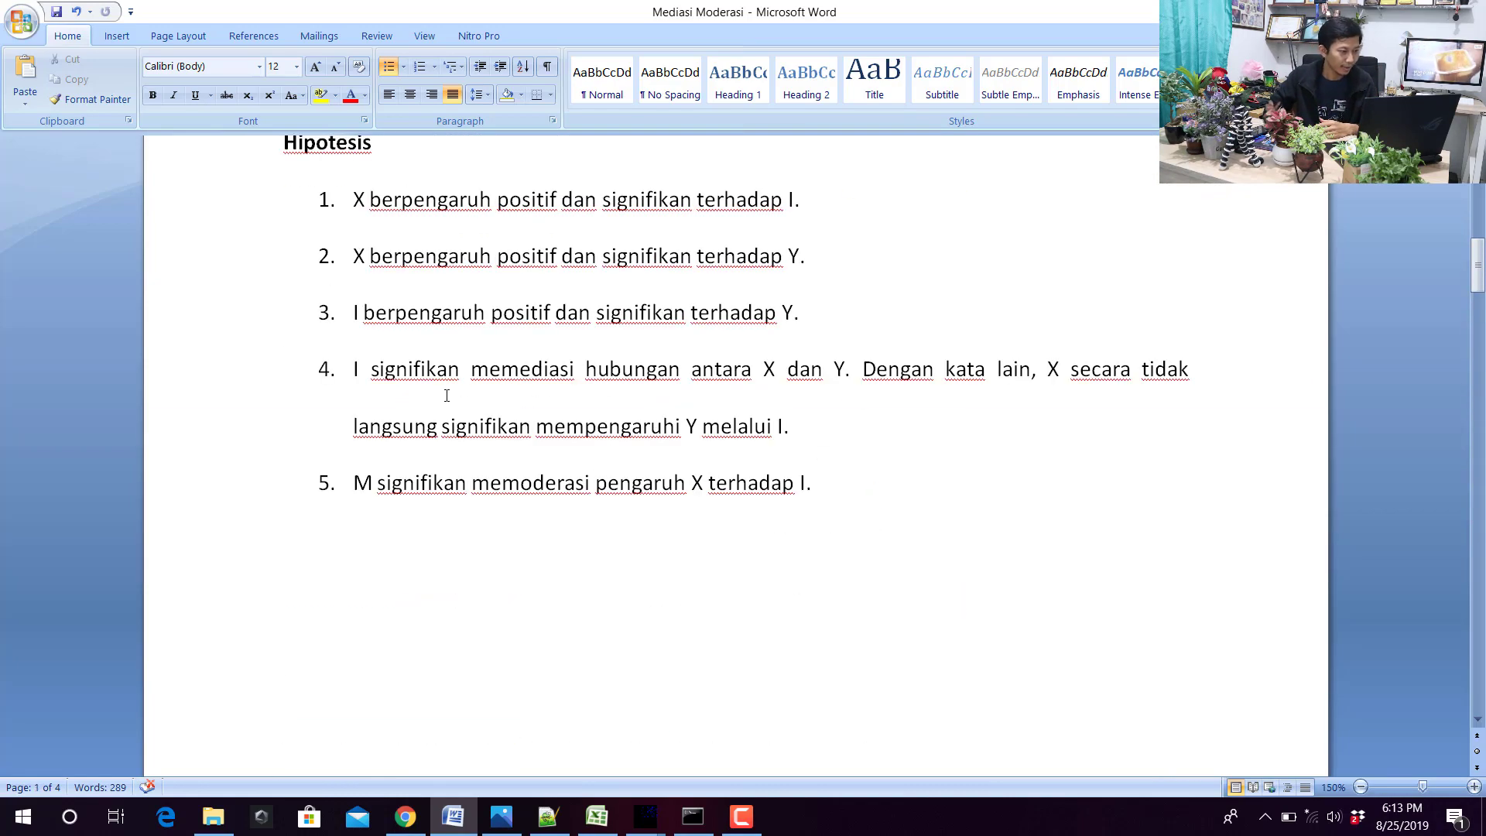
{"action": "scroll", "coordinate": [446, 396], "scroll_direction": "down", "scroll_amount": 18}
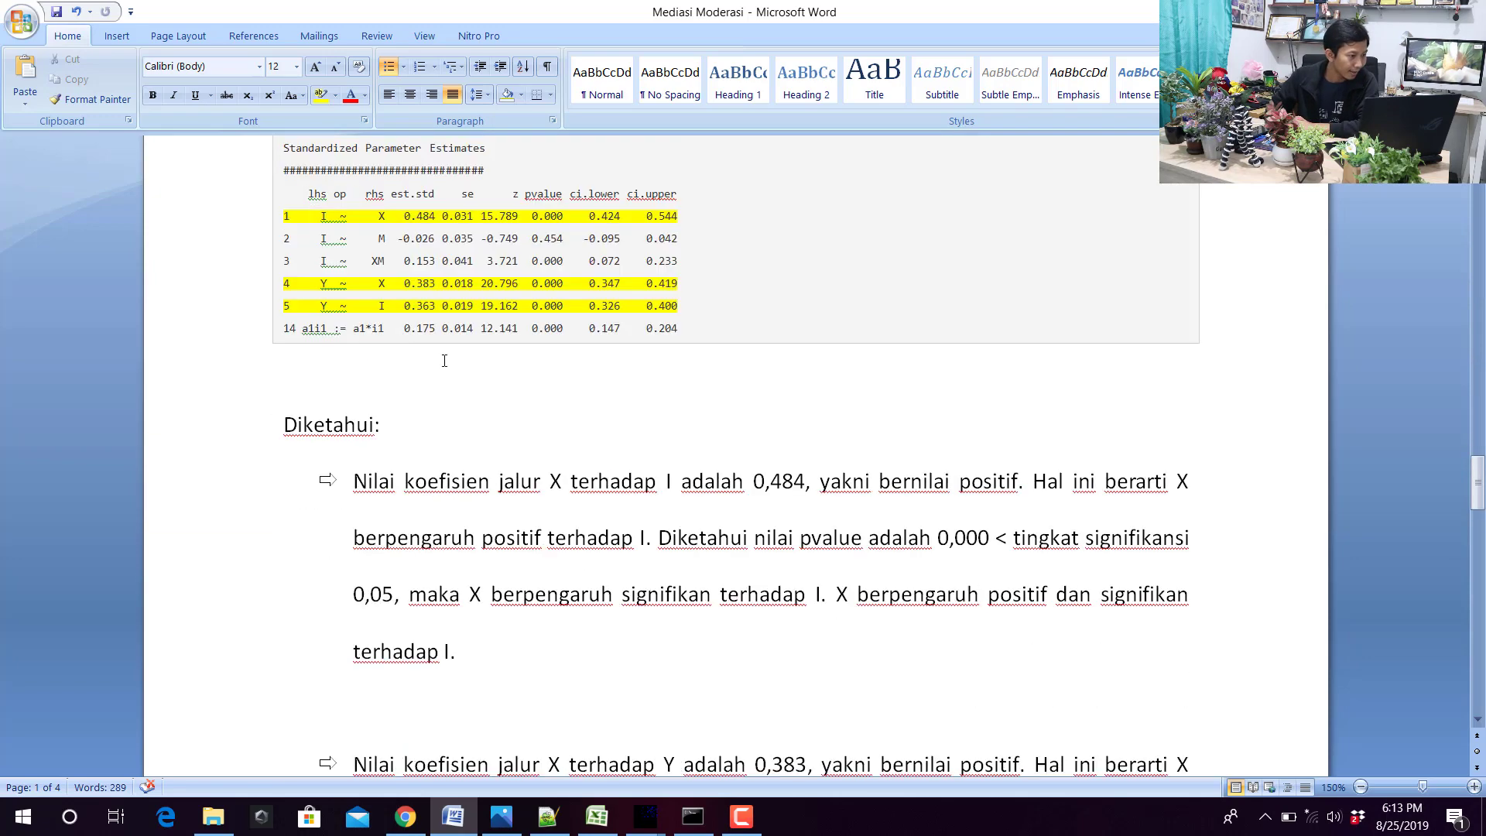
{"action": "left_click_drag", "start_coordinate": [286, 328], "coordinate": [683, 345]}
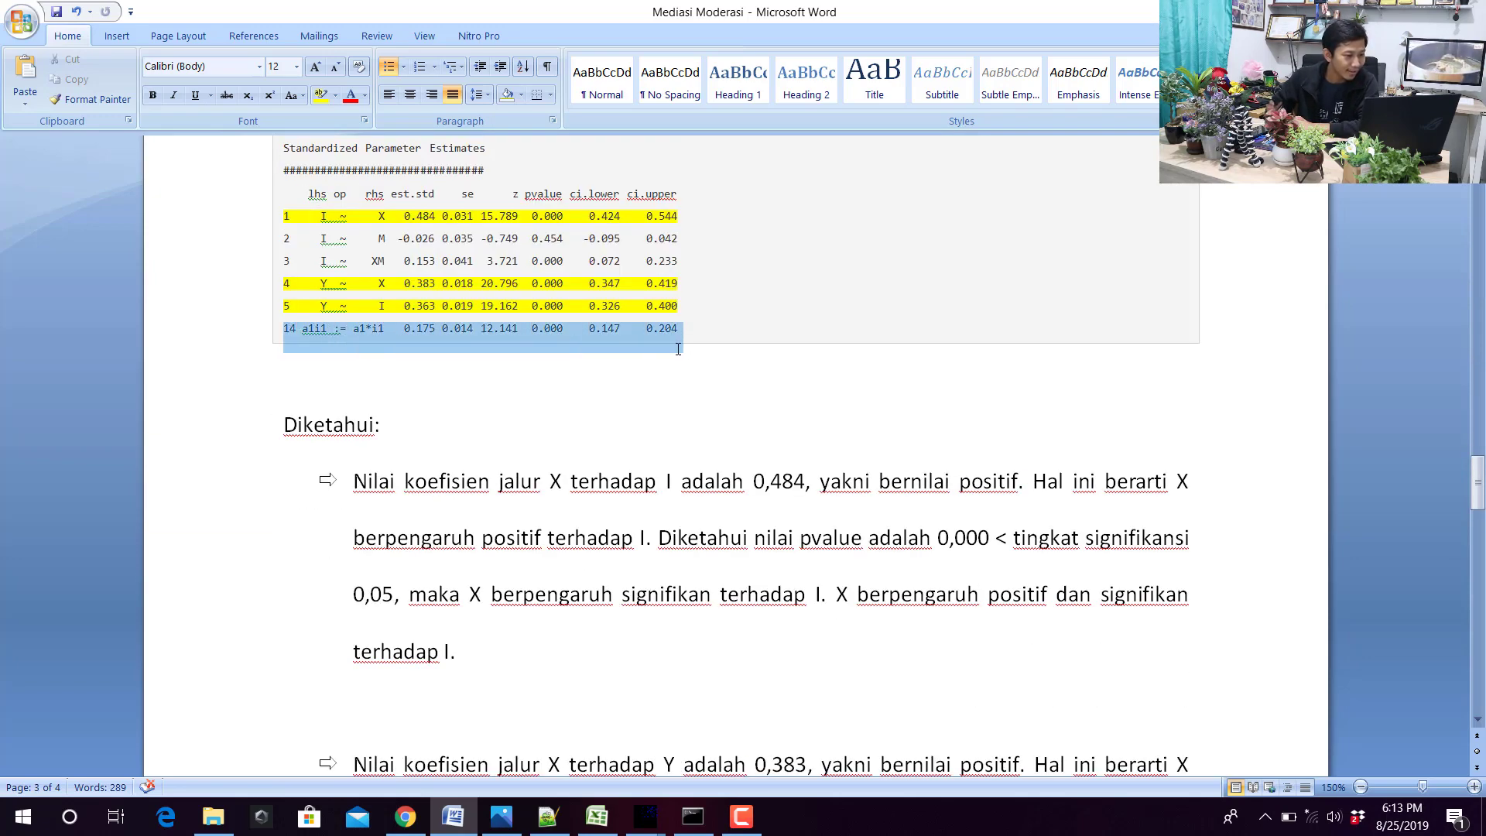
{"action": "left_click", "coordinate": [321, 95]}
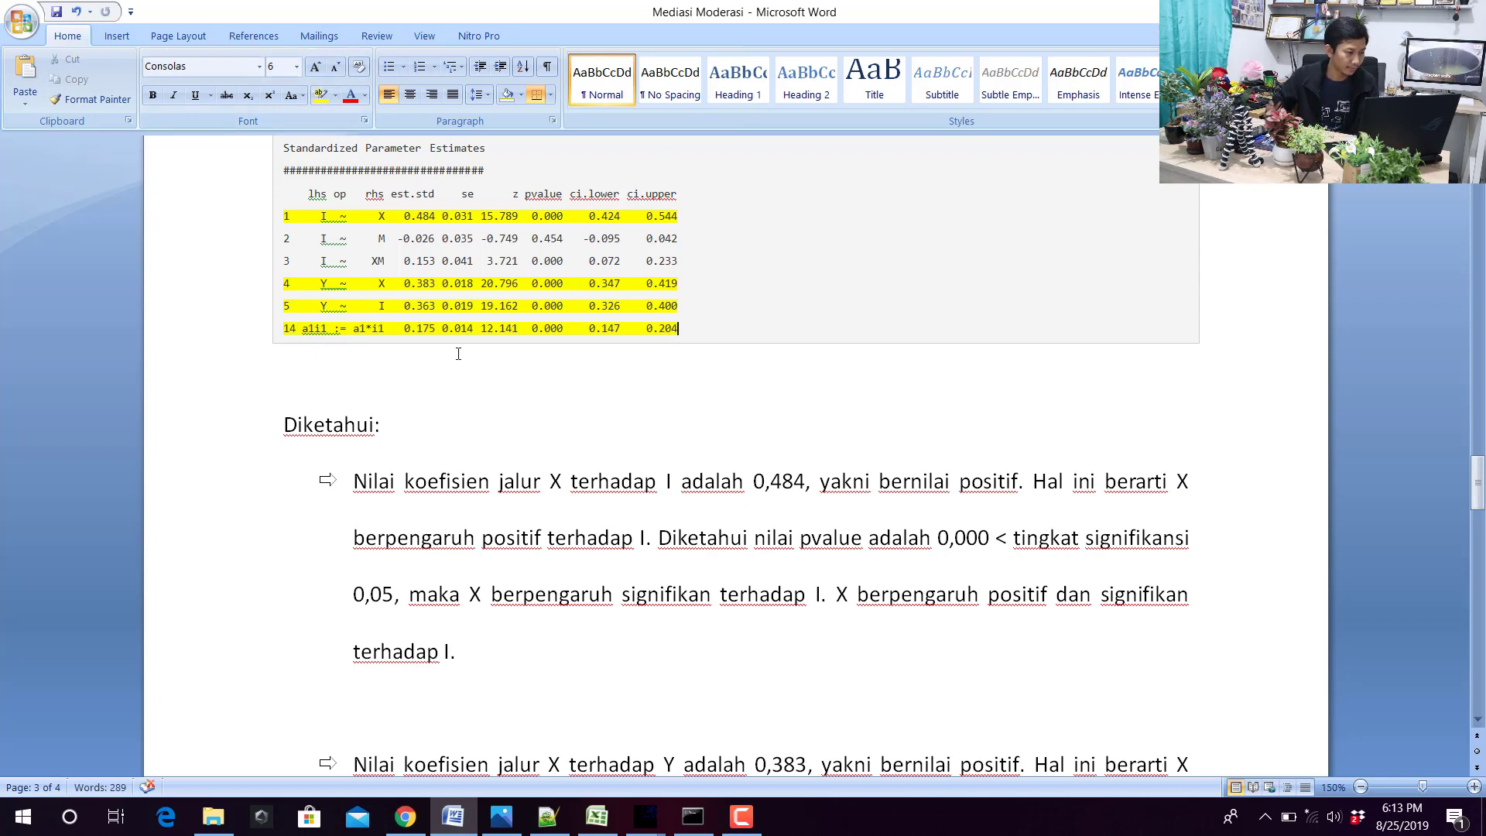
Add a fourth arrow bullet reading "Pengaruh tidak langsung X terhadap Y melalui I adalah 0,175. Diketahui nilai pvalue", taking the estimate from table row 14.
{"action": "scroll", "coordinate": [456, 358], "scroll_direction": "down", "scroll_amount": 6}
{"action": "scroll", "coordinate": [480, 379], "scroll_direction": "up", "scroll_amount": 3}
{"action": "left_click_drag", "start_coordinate": [496, 512], "coordinate": [353, 341]}
{"action": "scroll", "coordinate": [427, 446], "scroll_direction": "down", "scroll_amount": 10}
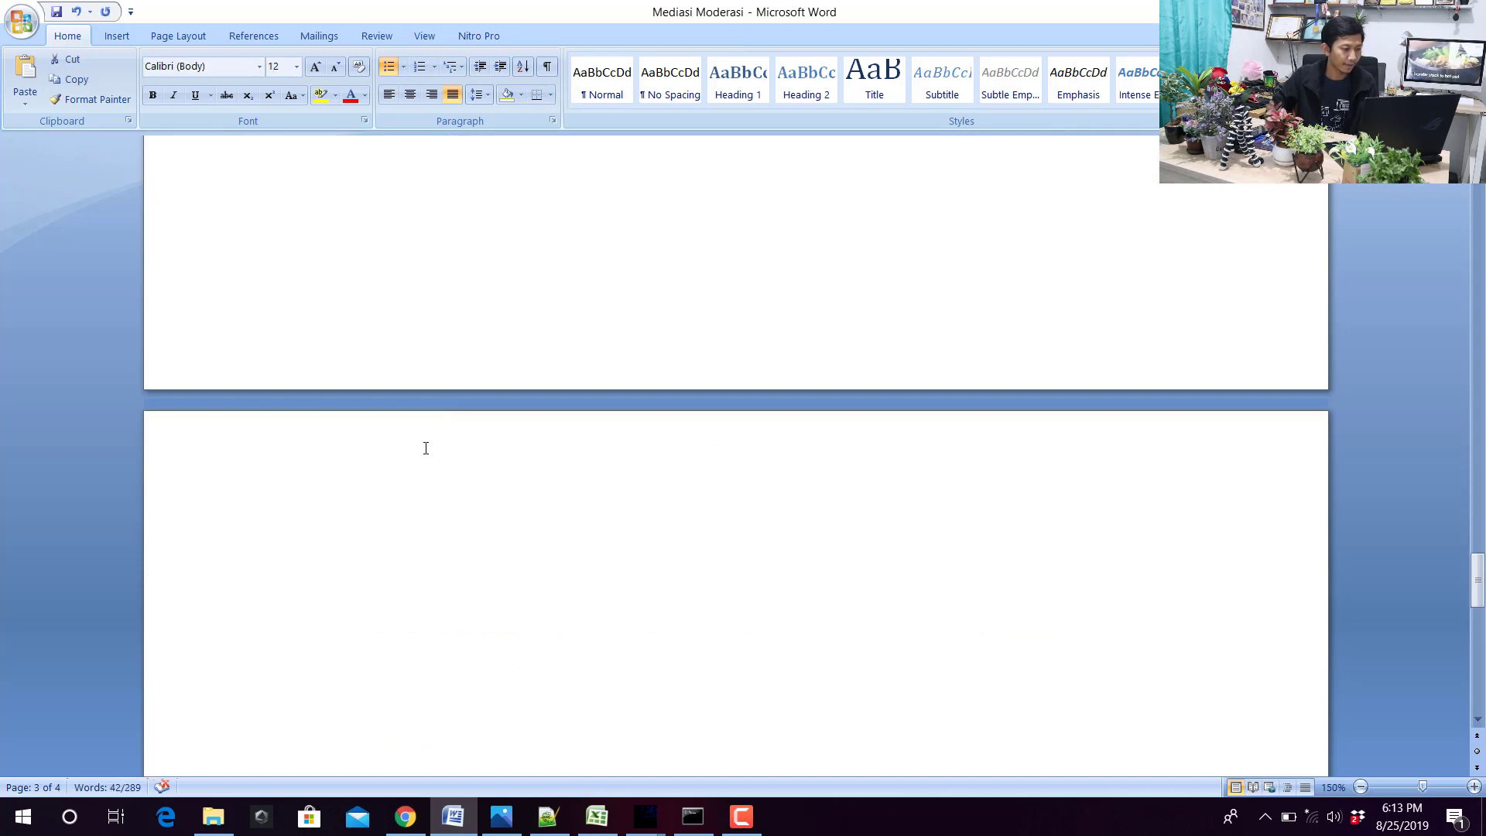
{"action": "left_click", "coordinate": [425, 483]}
{"action": "key", "text": "ctrl+v"}
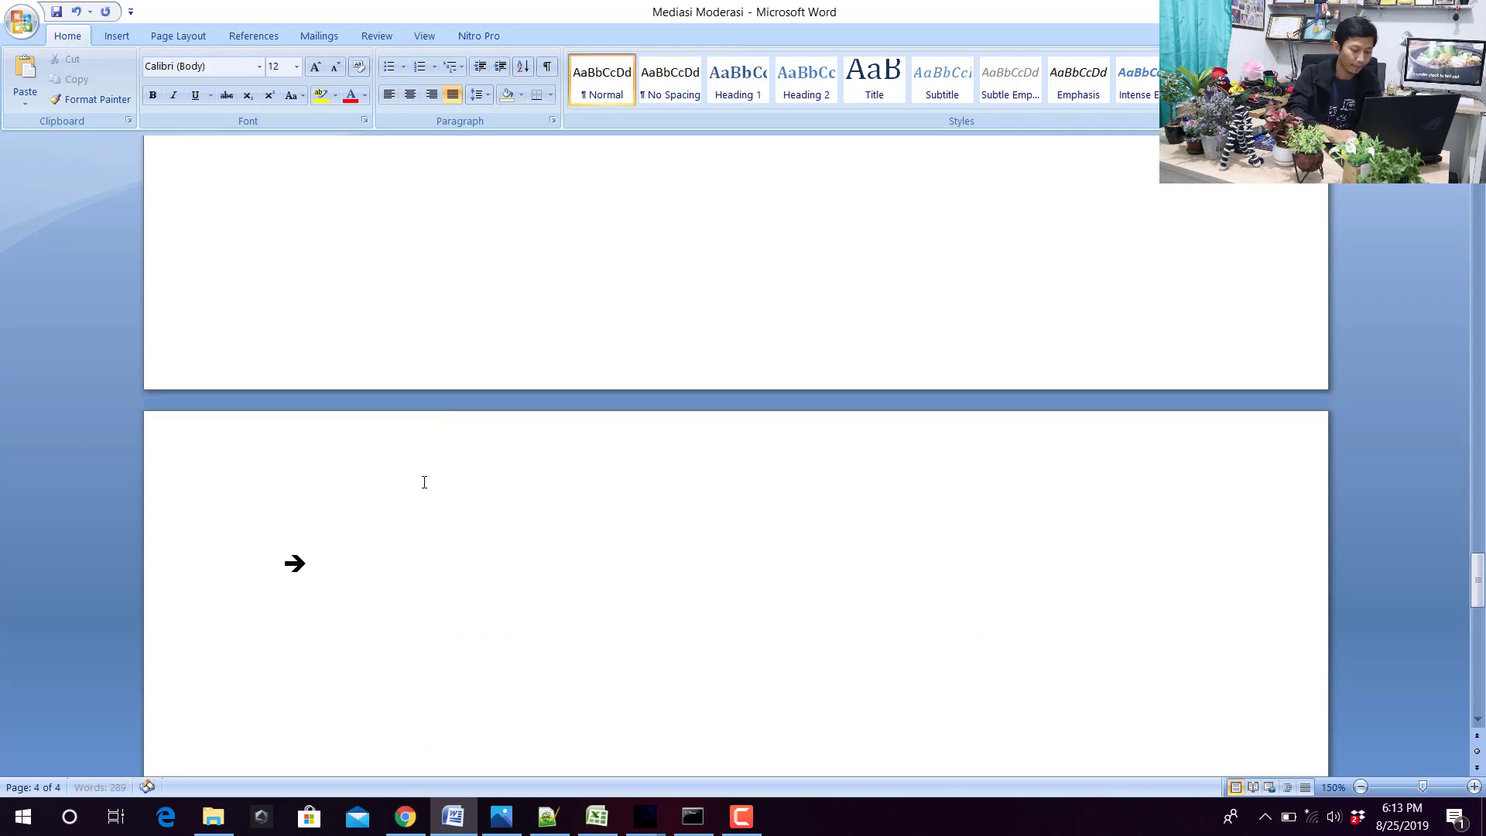
{"action": "type", "text": "Pengaruh tidak"}
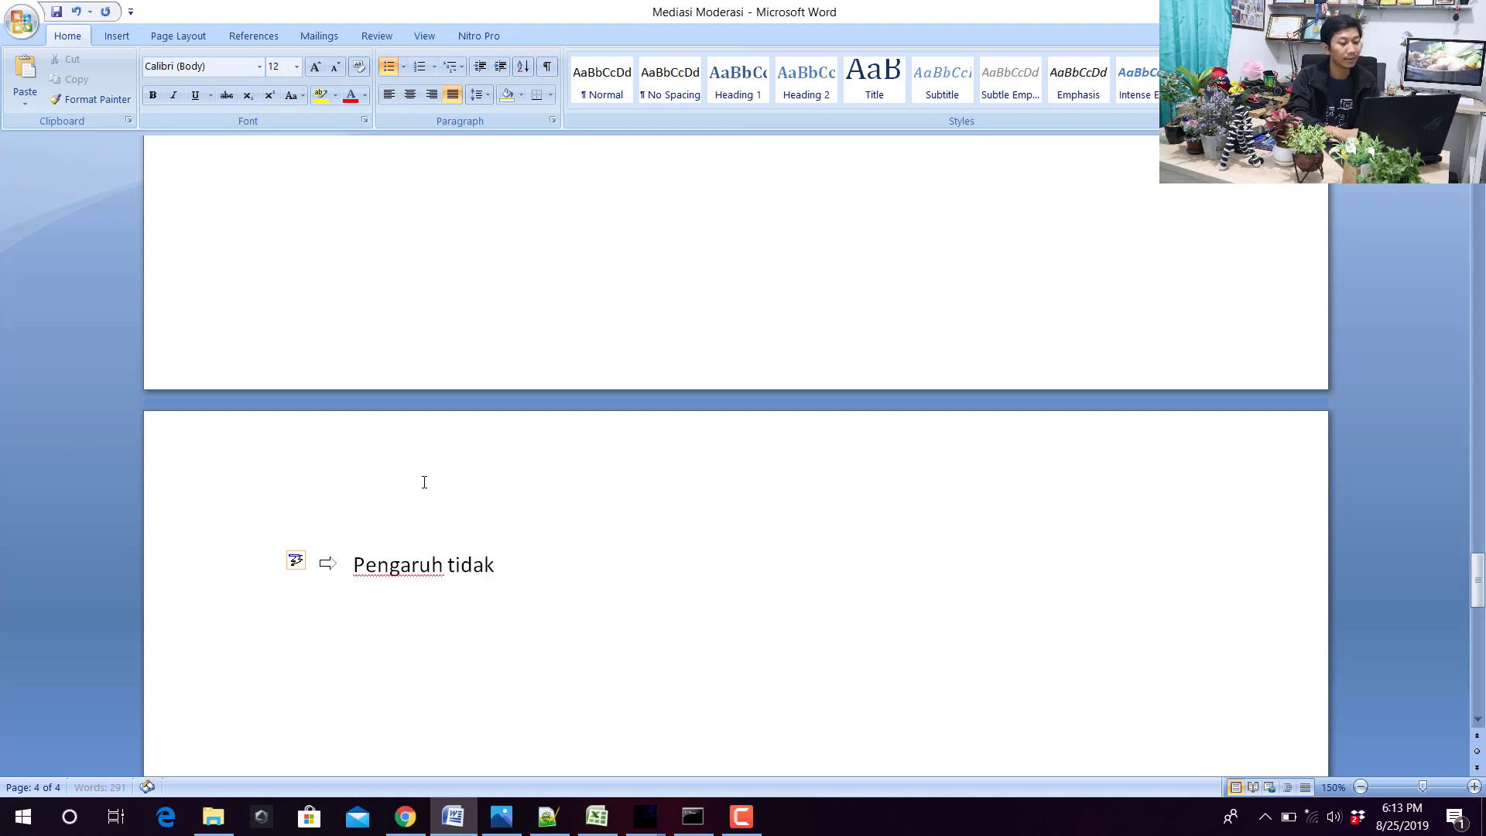
{"action": "type", "text": " langsung "}
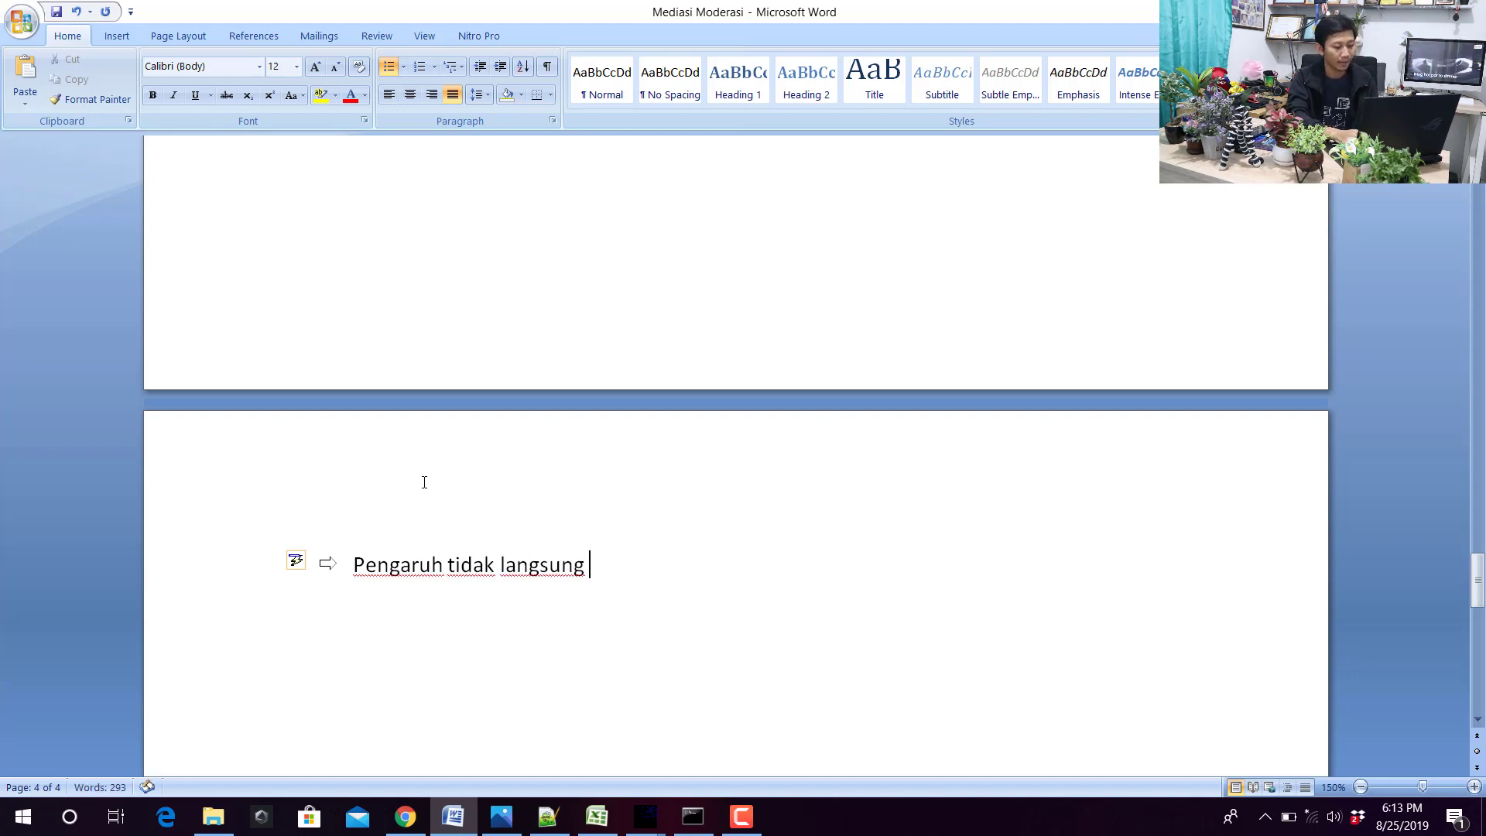
{"action": "type", "text": "X terhadap Y melalui I adalah"}
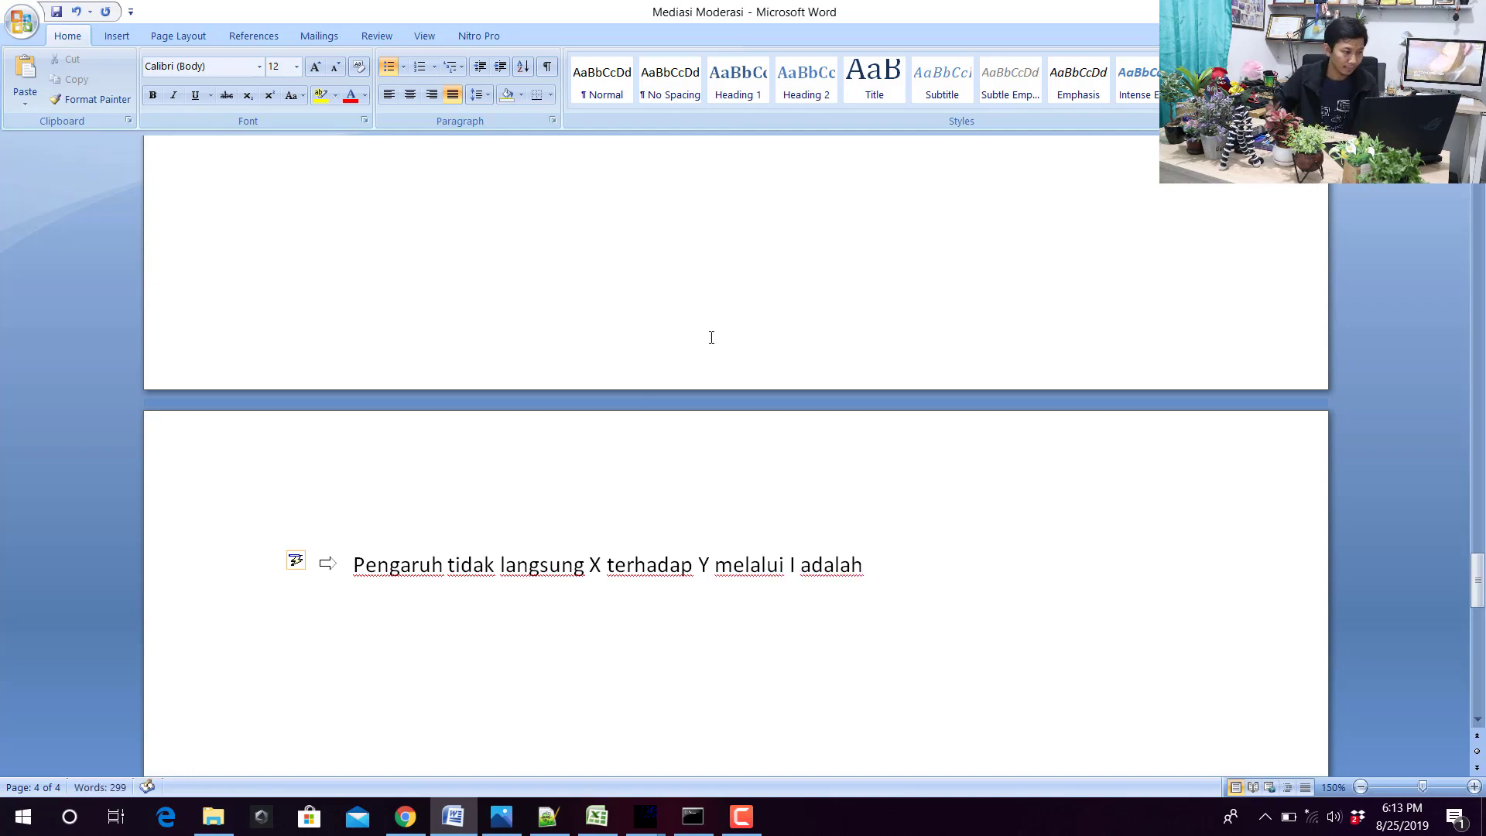
{"action": "scroll", "coordinate": [711, 337], "scroll_direction": "up", "scroll_amount": 15}
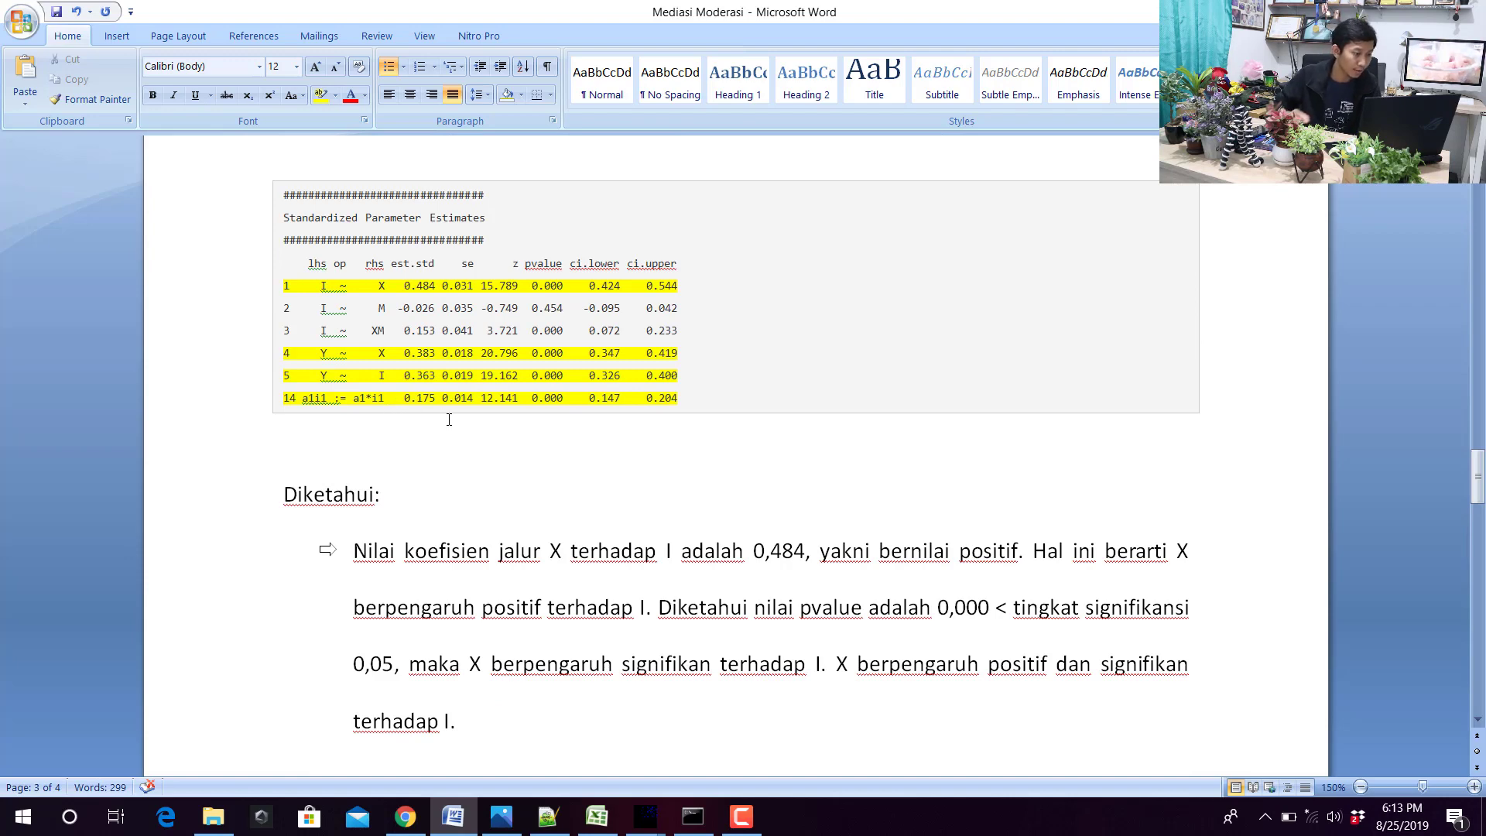
{"action": "type", "text": "0,175. Diketahui nilai pvalue"}
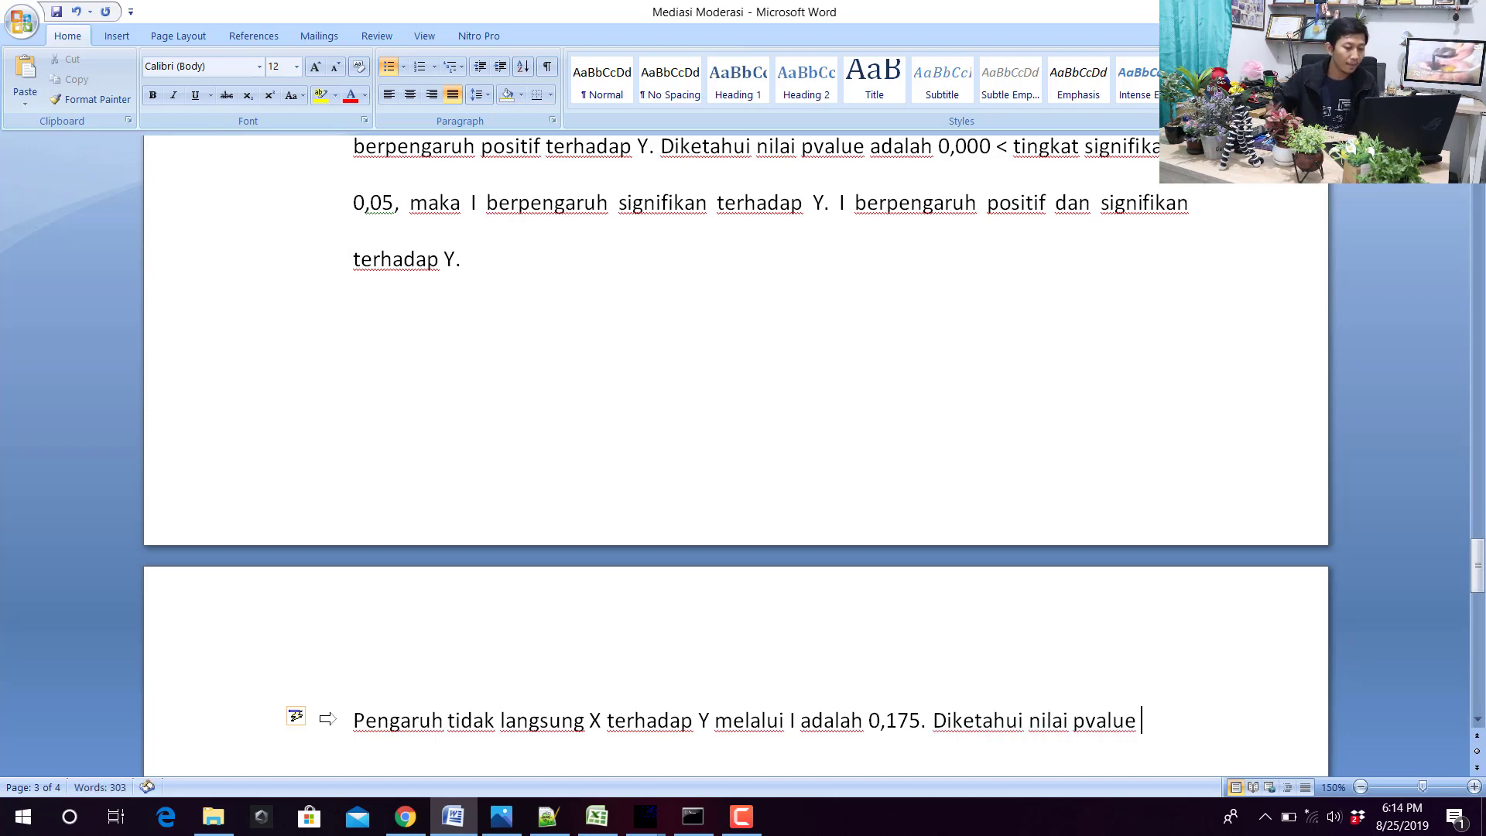
Continue the fourth bullet with "0,000 < 0,05, maka I signifikan memediasi hubungan antara X dan Y", checking the pvalue in table row 14.
{"action": "scroll", "coordinate": [457, 407], "scroll_direction": "up", "scroll_amount": 3}
{"action": "scroll", "coordinate": [458, 407], "scroll_direction": "up", "scroll_amount": 6}
{"action": "scroll", "coordinate": [467, 420], "scroll_direction": "down", "scroll_amount": 1}
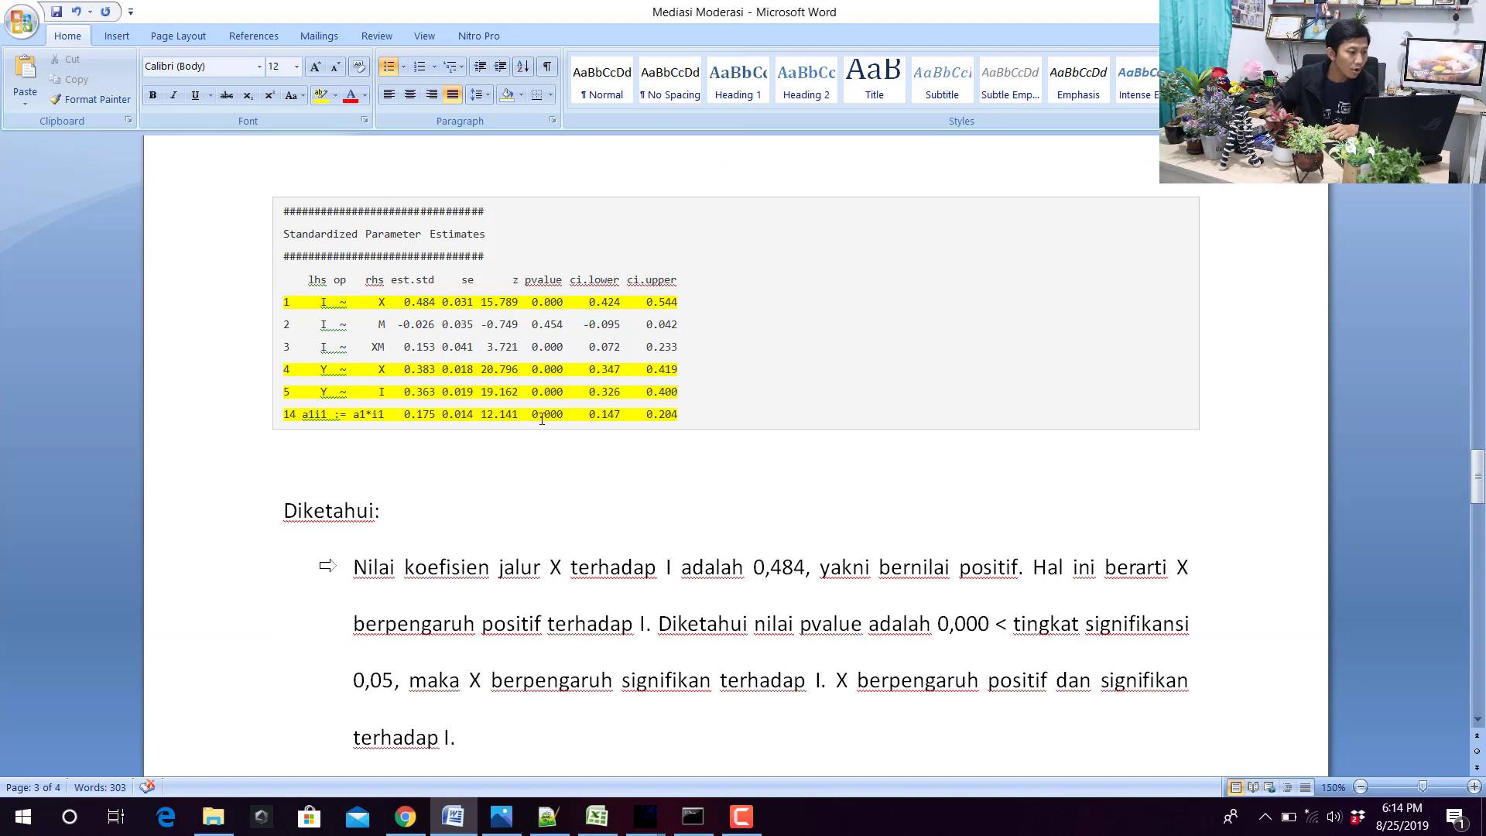
{"action": "scroll", "coordinate": [558, 423], "scroll_direction": "down", "scroll_amount": 8}
{"action": "type", "text": "0,"}
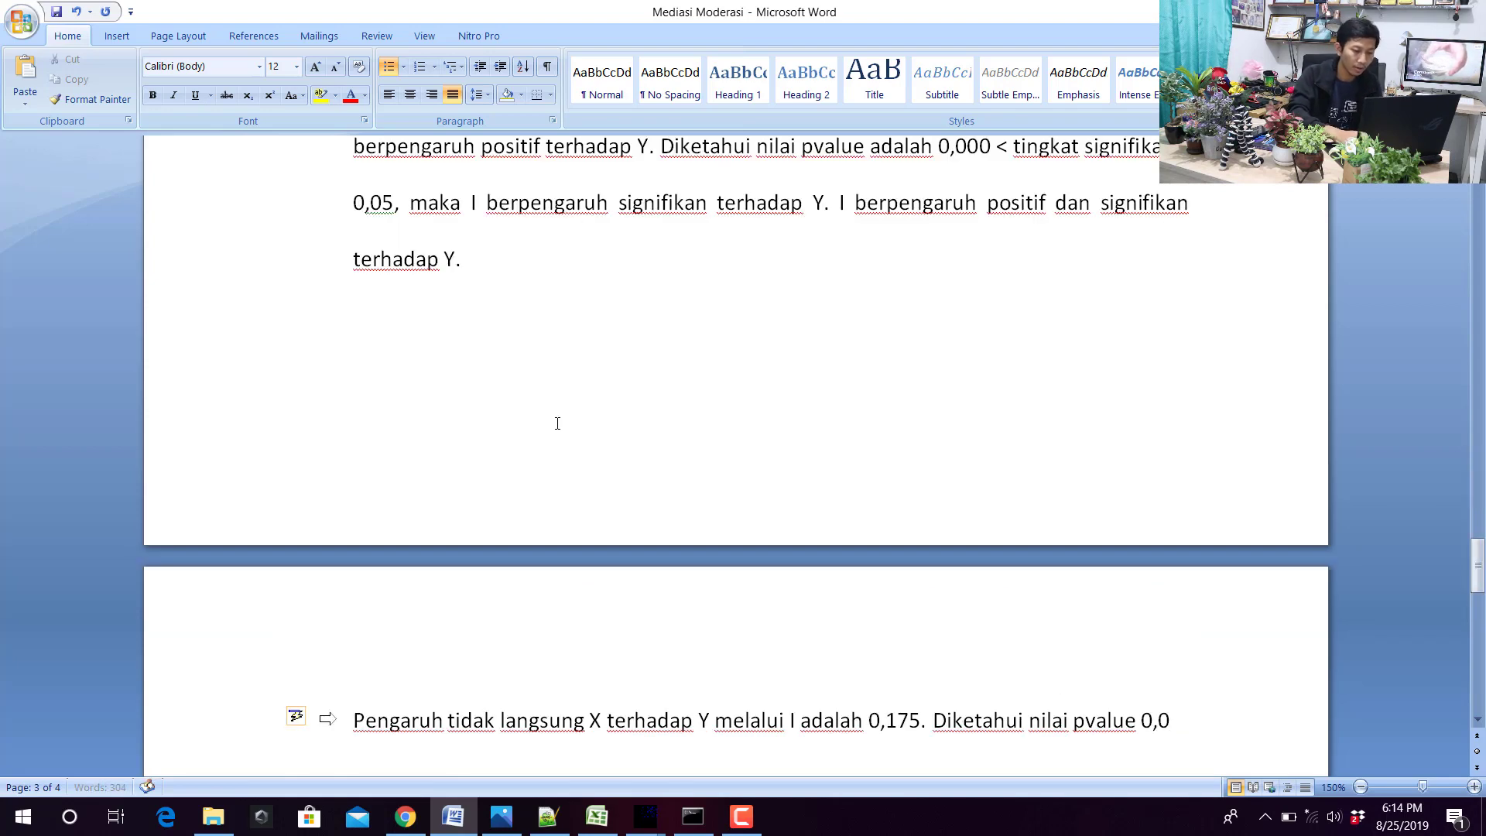
{"action": "type", "text": "000 < 0,05"}
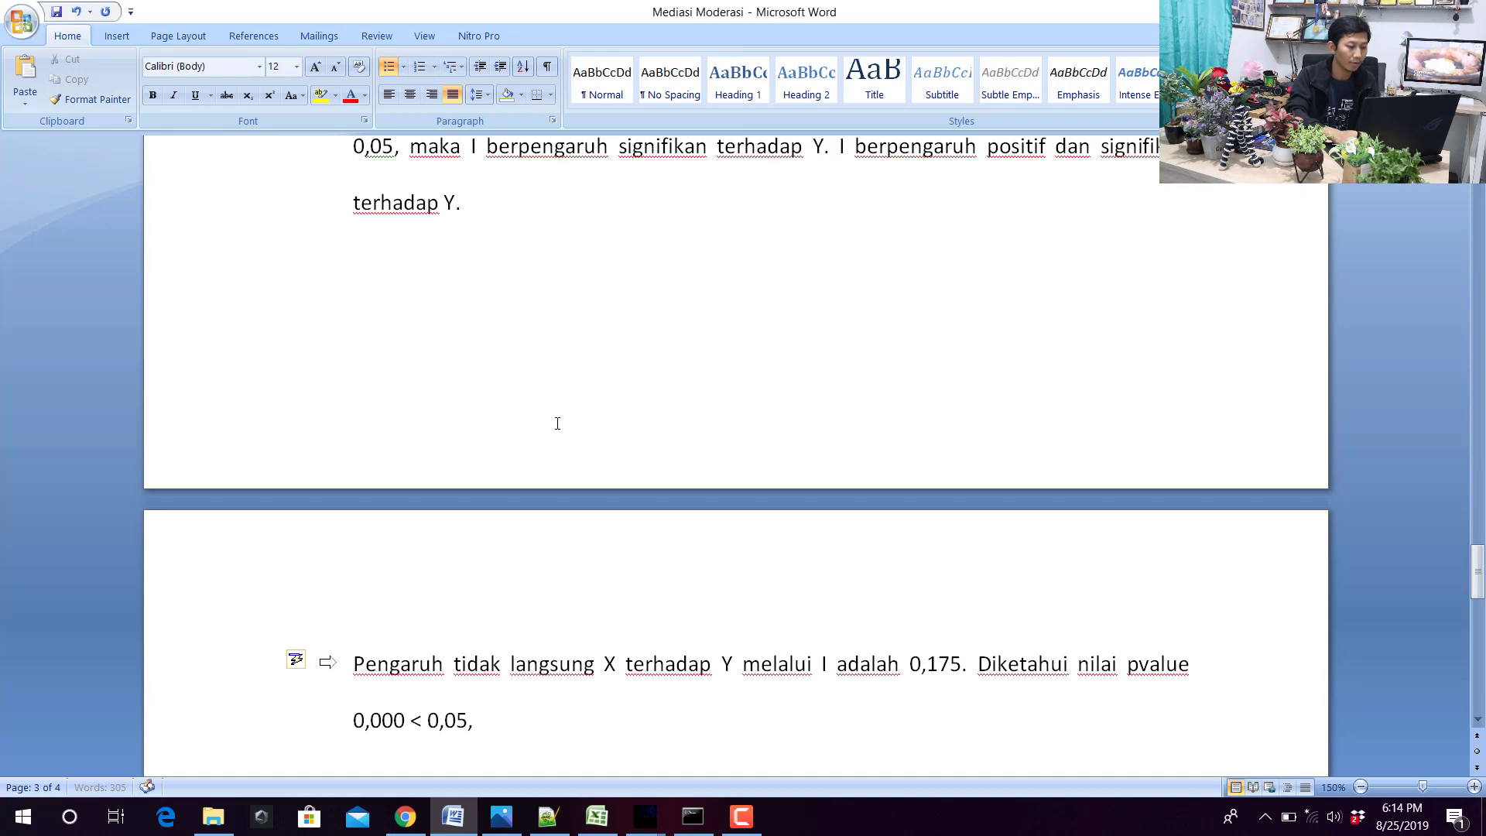
{"action": "type", "text": ", maka "}
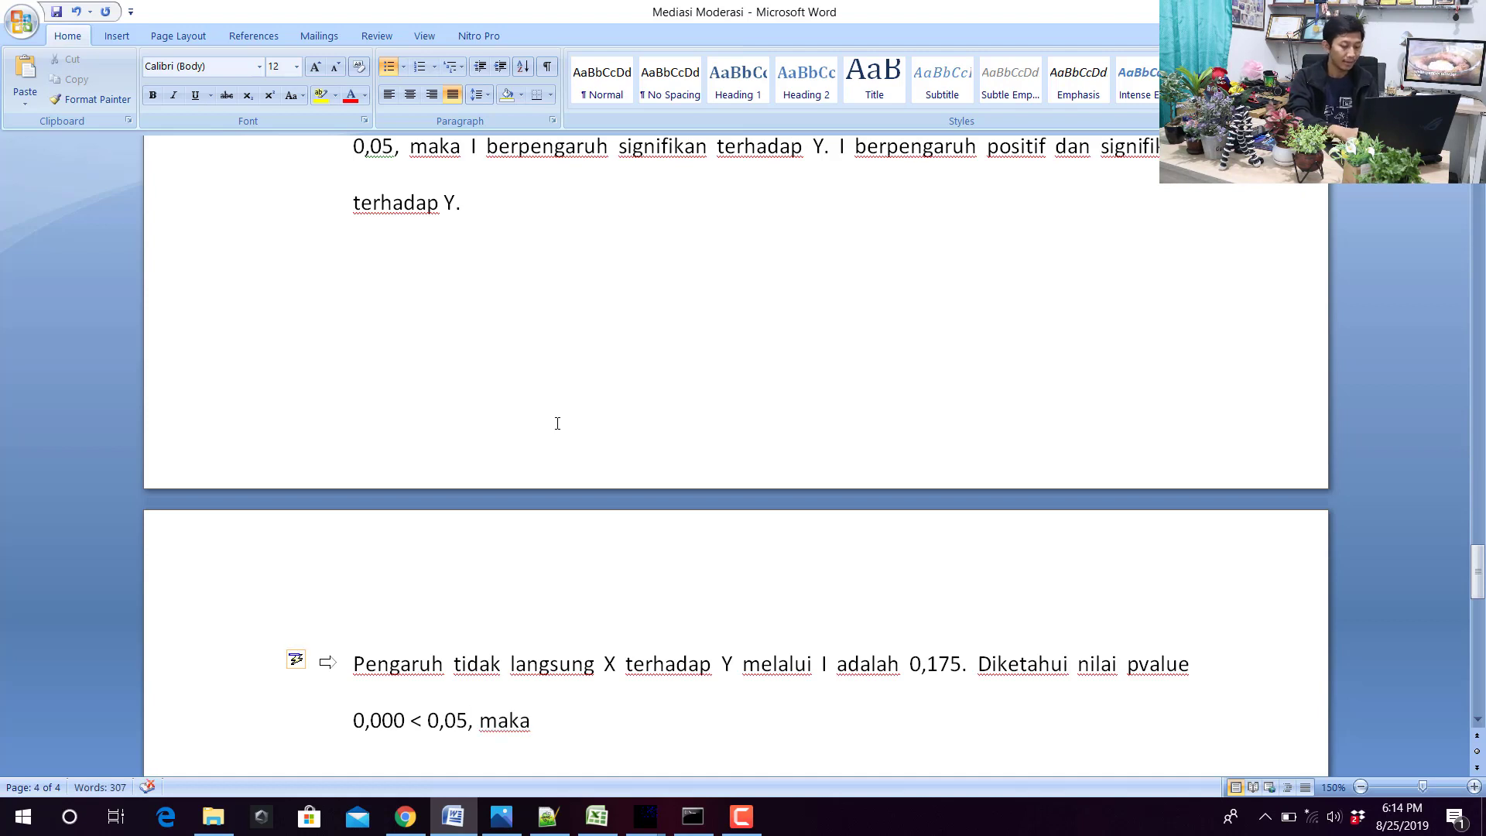
{"action": "type", "text": "I signifikan memediasi pen"}
{"action": "key", "text": "BackSpace"}
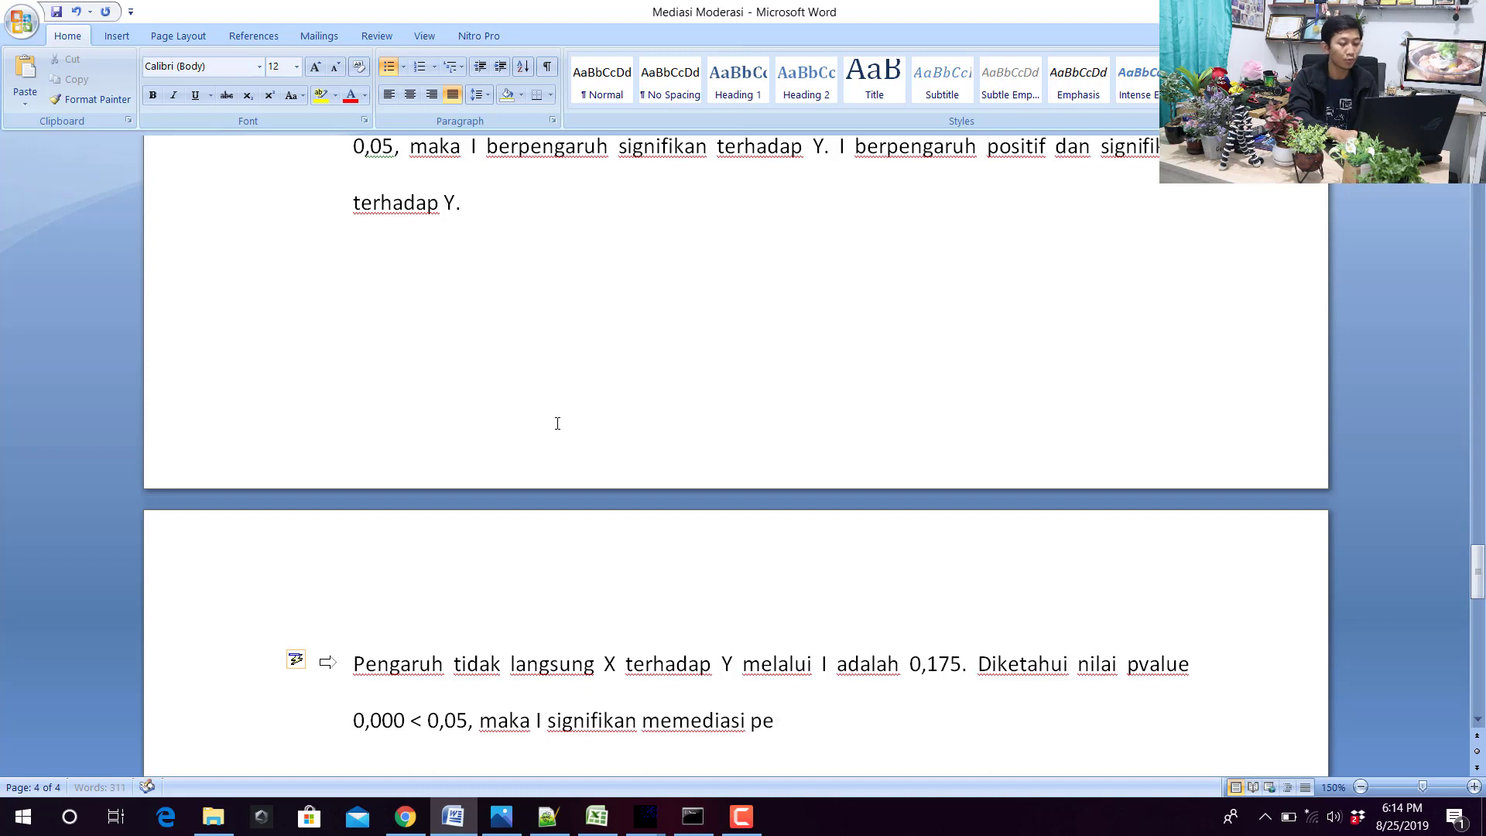
{"action": "type", "text": "hubungan anta"}
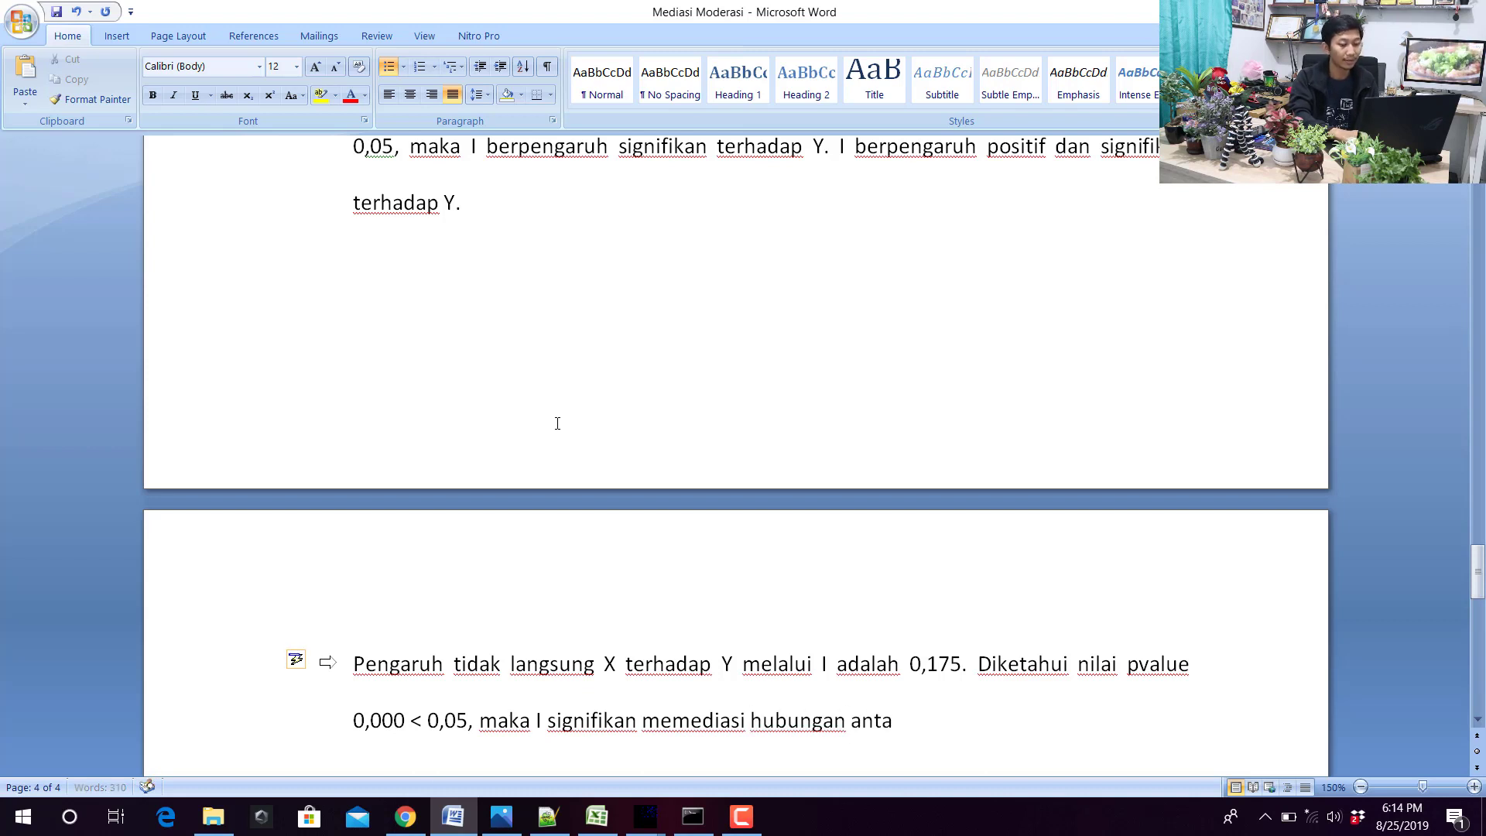
{"action": "type", "text": "ra X dan Y"}
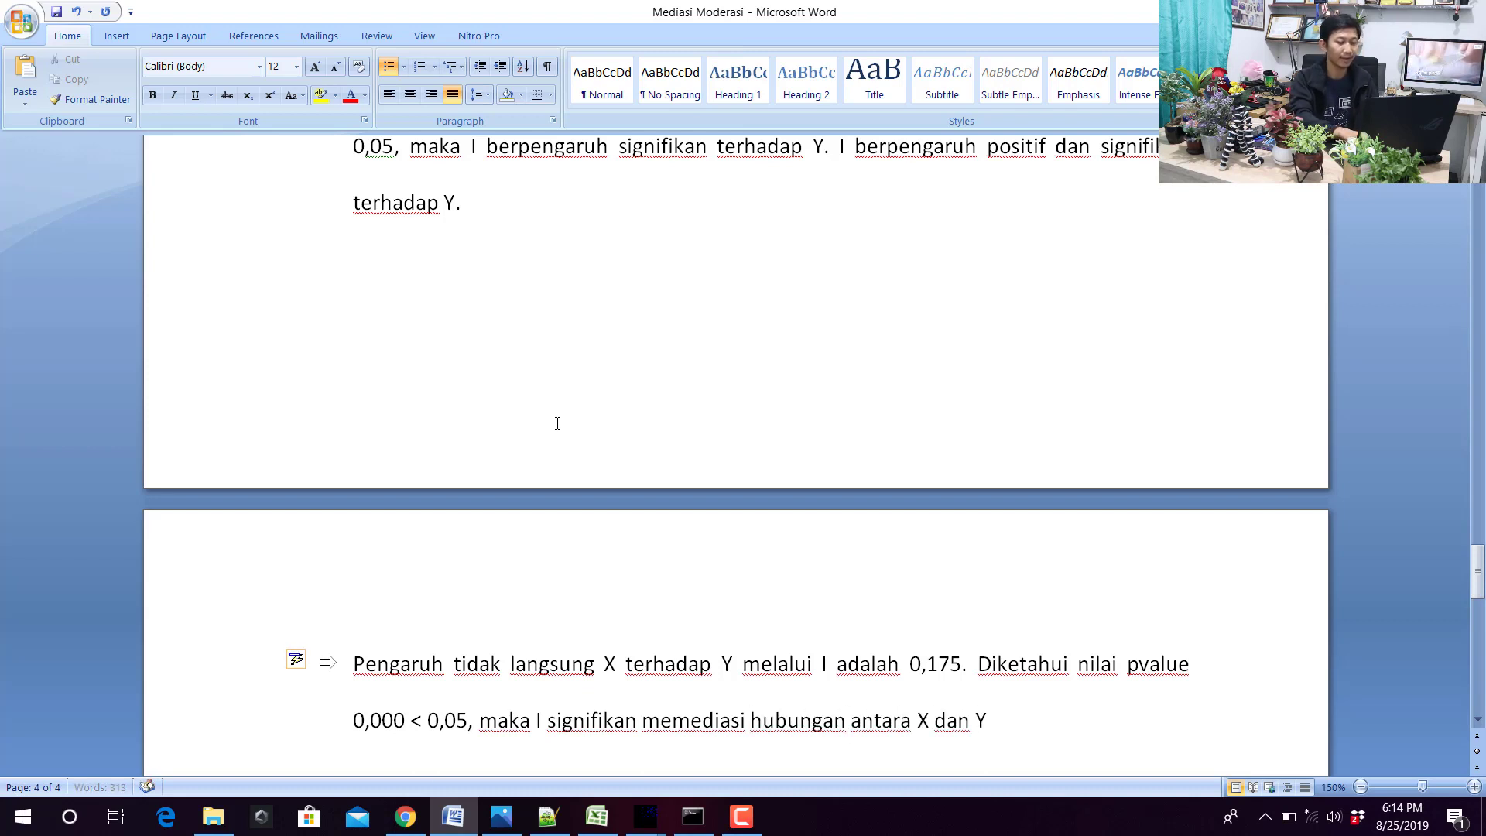
Finish the fourth bullet with the sentence "X secara tidak langsung signifikan mempengaruhi Y melalui I." and save the document.
{"action": "type", "text": ". X"}
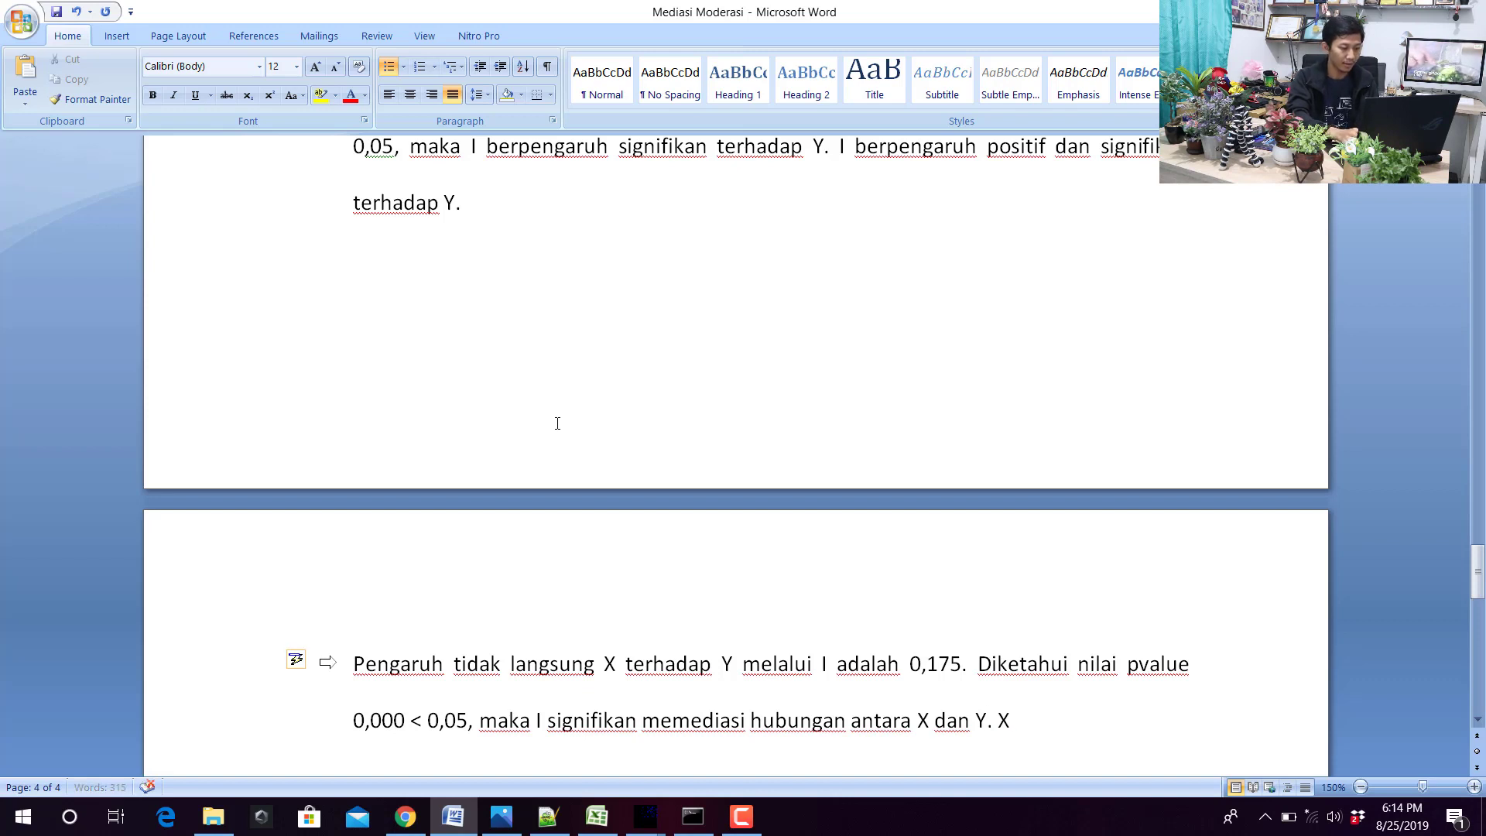
{"action": "type", "text": " secara tidak lang"}
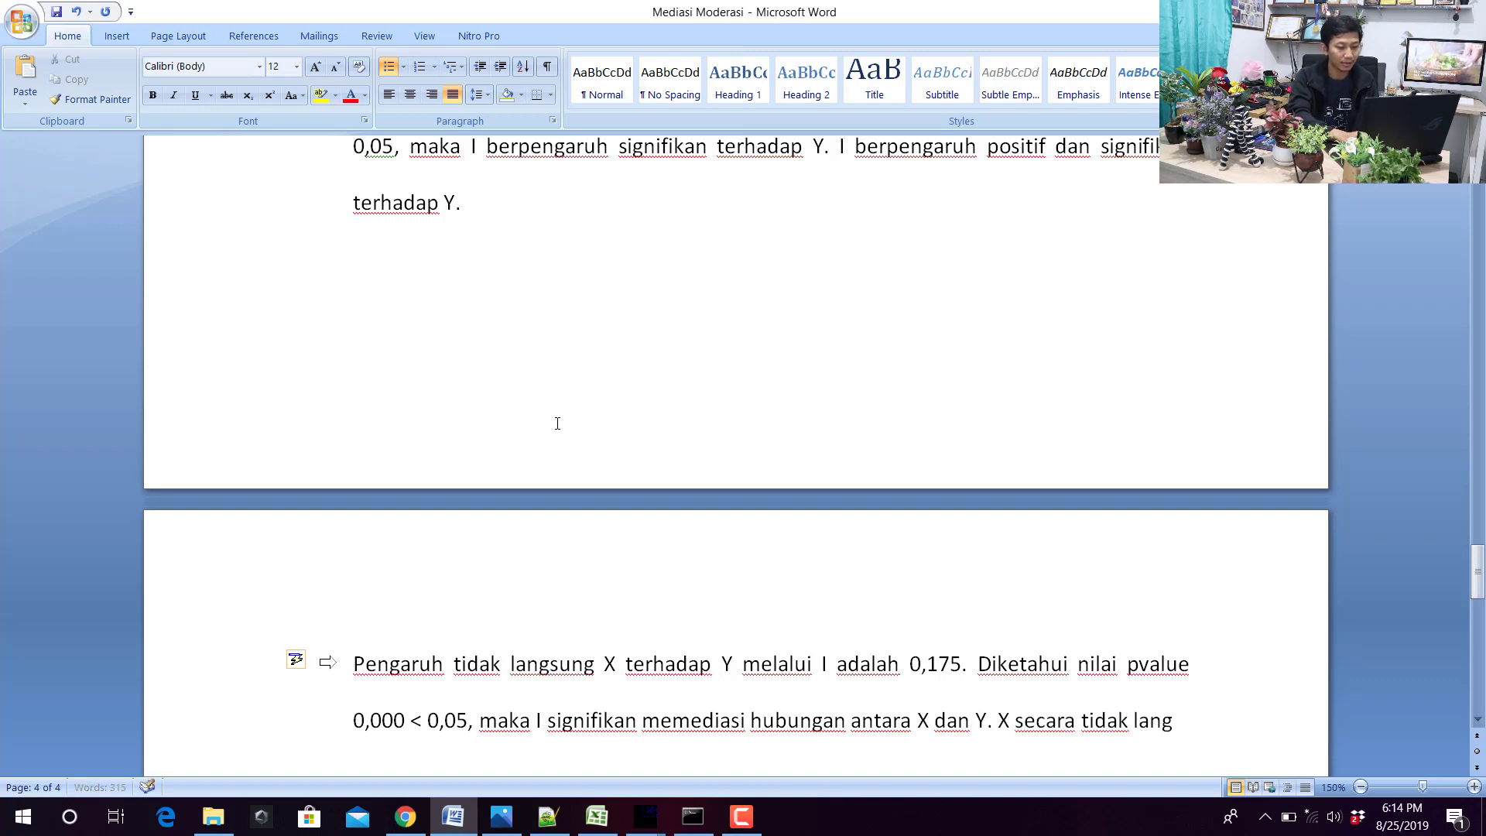
{"action": "type", "text": "sung signifikan memep"}
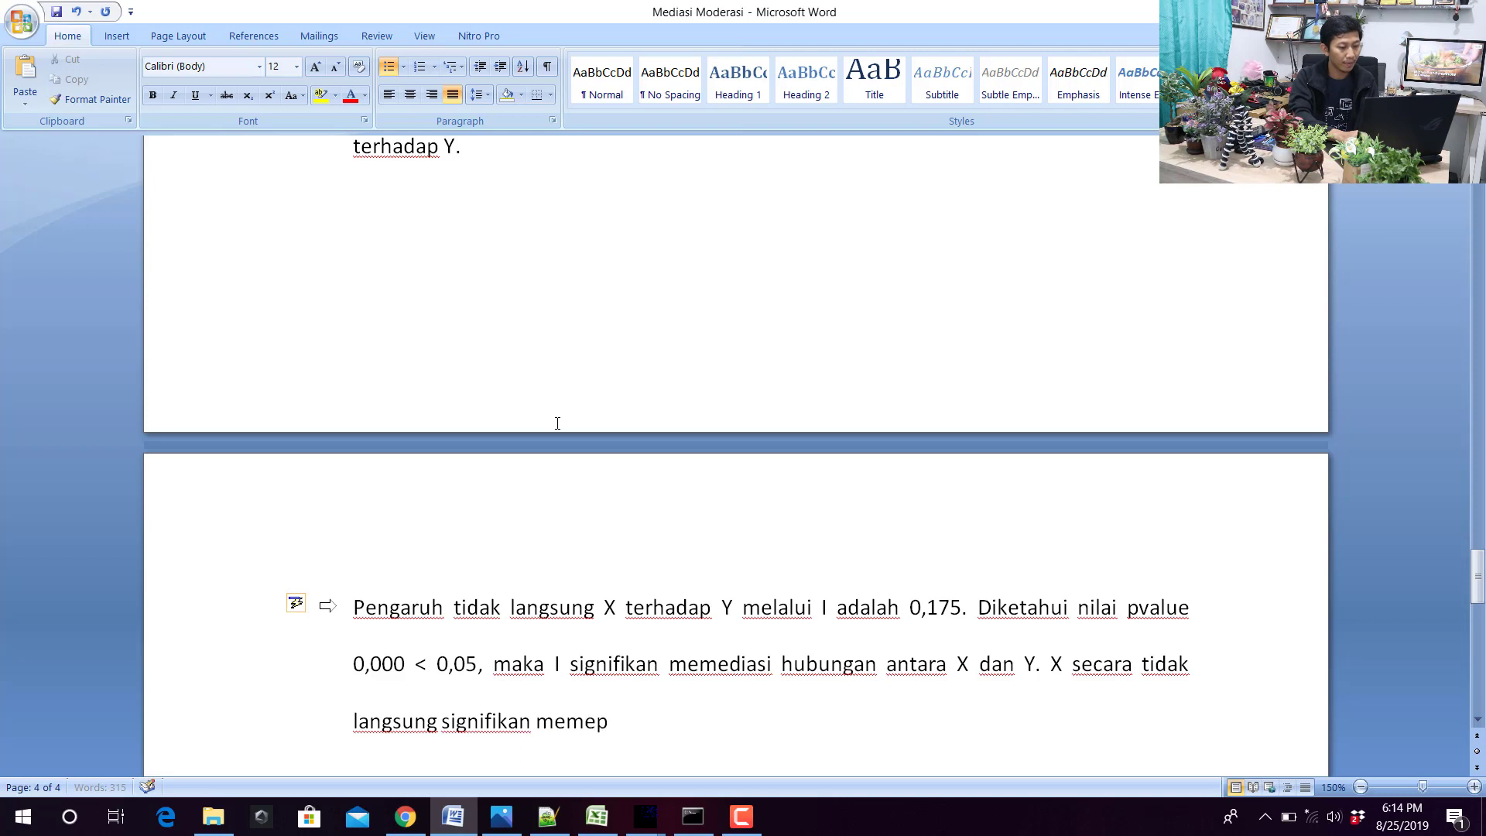
{"action": "type", "text": "ngaruh"}
{"action": "key", "text": "BackSpace"}
{"action": "key", "text": "BackSpace"}
{"action": "key", "text": "BackSpace"}
{"action": "key", "text": "BackSpace"}
{"action": "key", "text": "BackSpace"}
{"action": "key", "text": "BackSpace"}
{"action": "key", "text": "BackSpace"}
{"action": "key", "text": "BackSpace"}
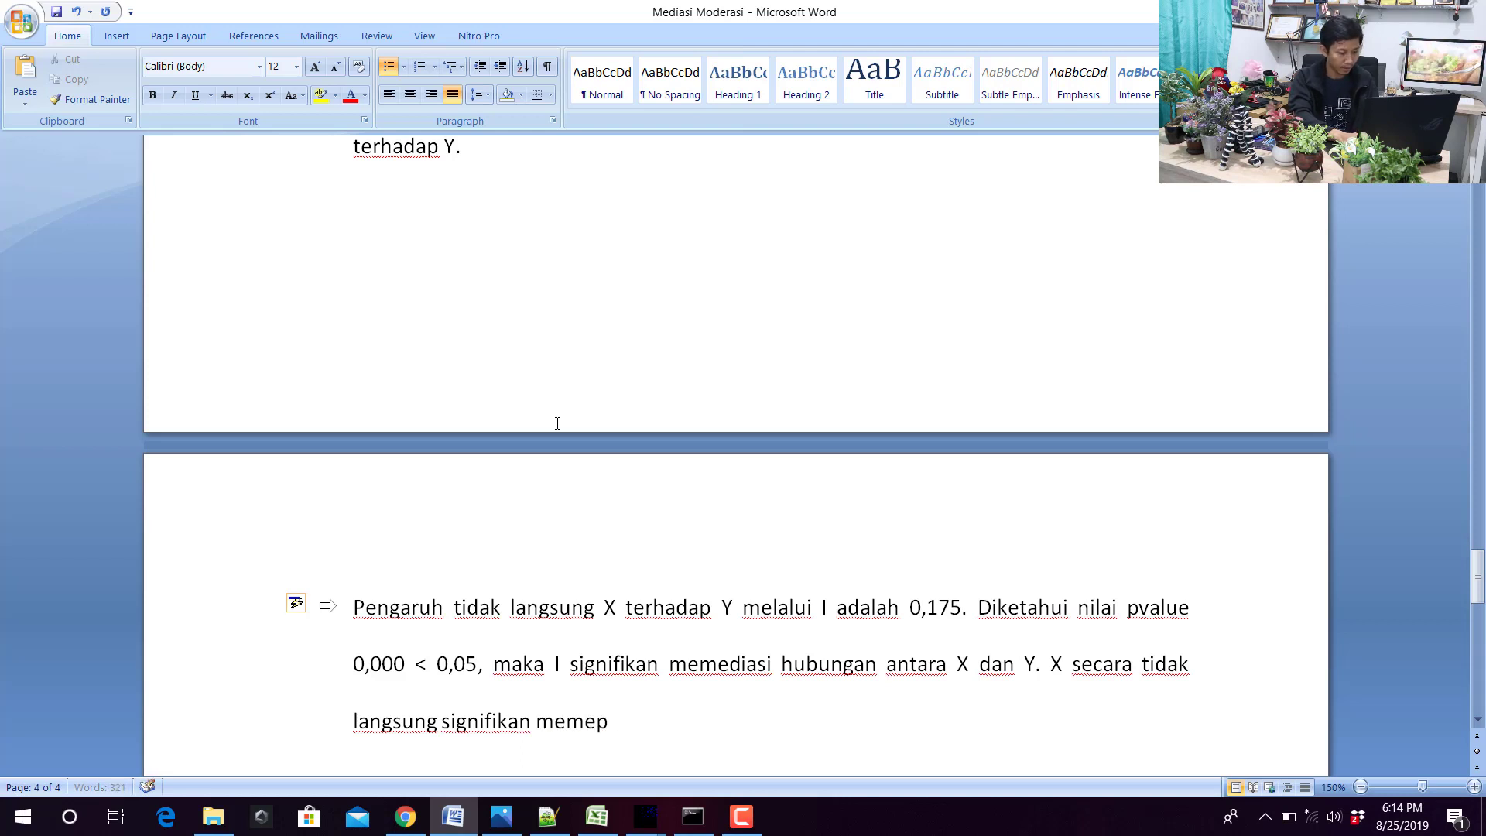
{"action": "type", "text": "pengaruhi"}
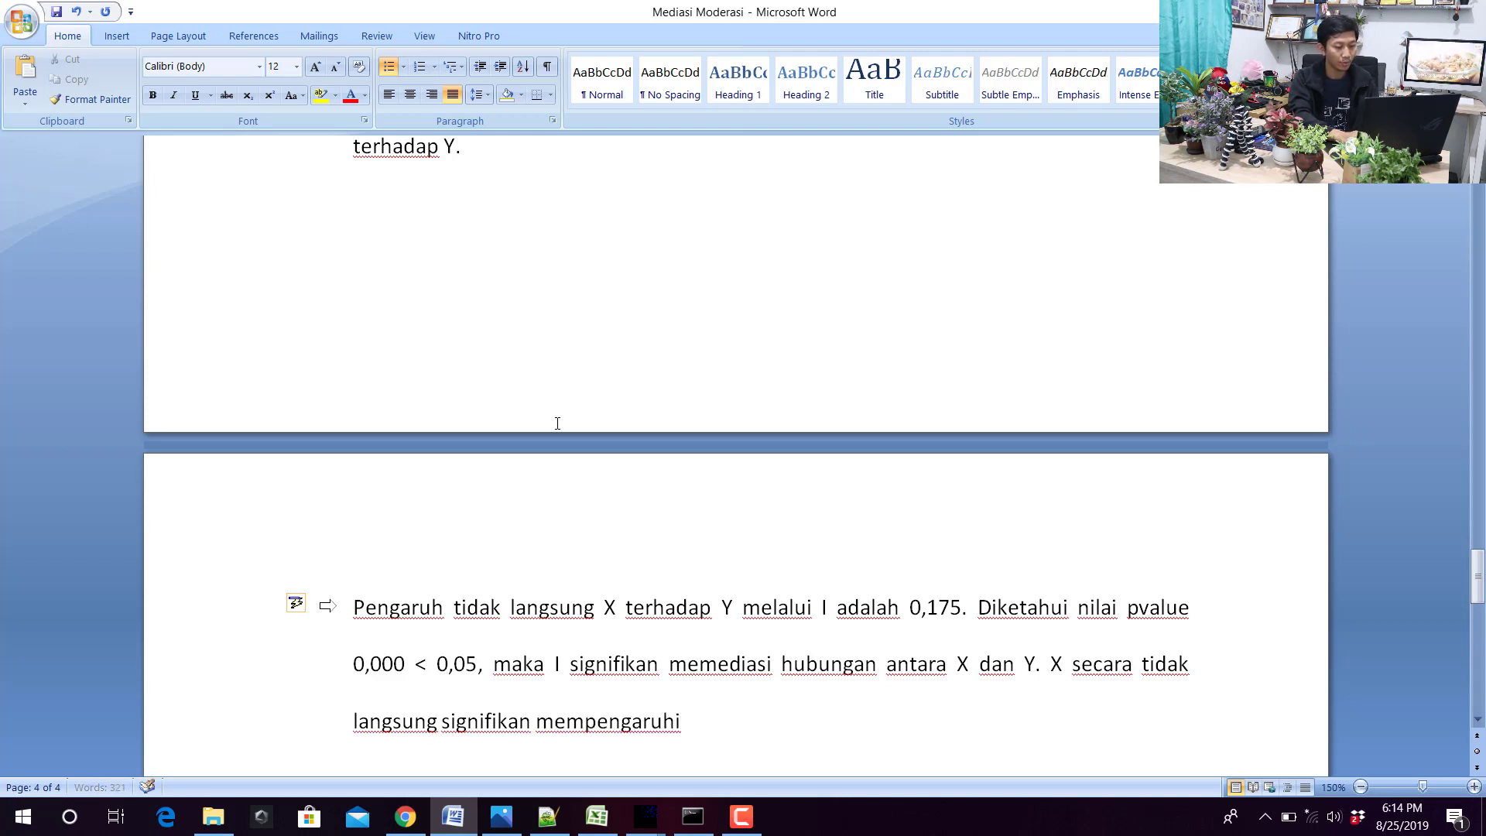
{"action": "type", "text": " Y melalui I"}
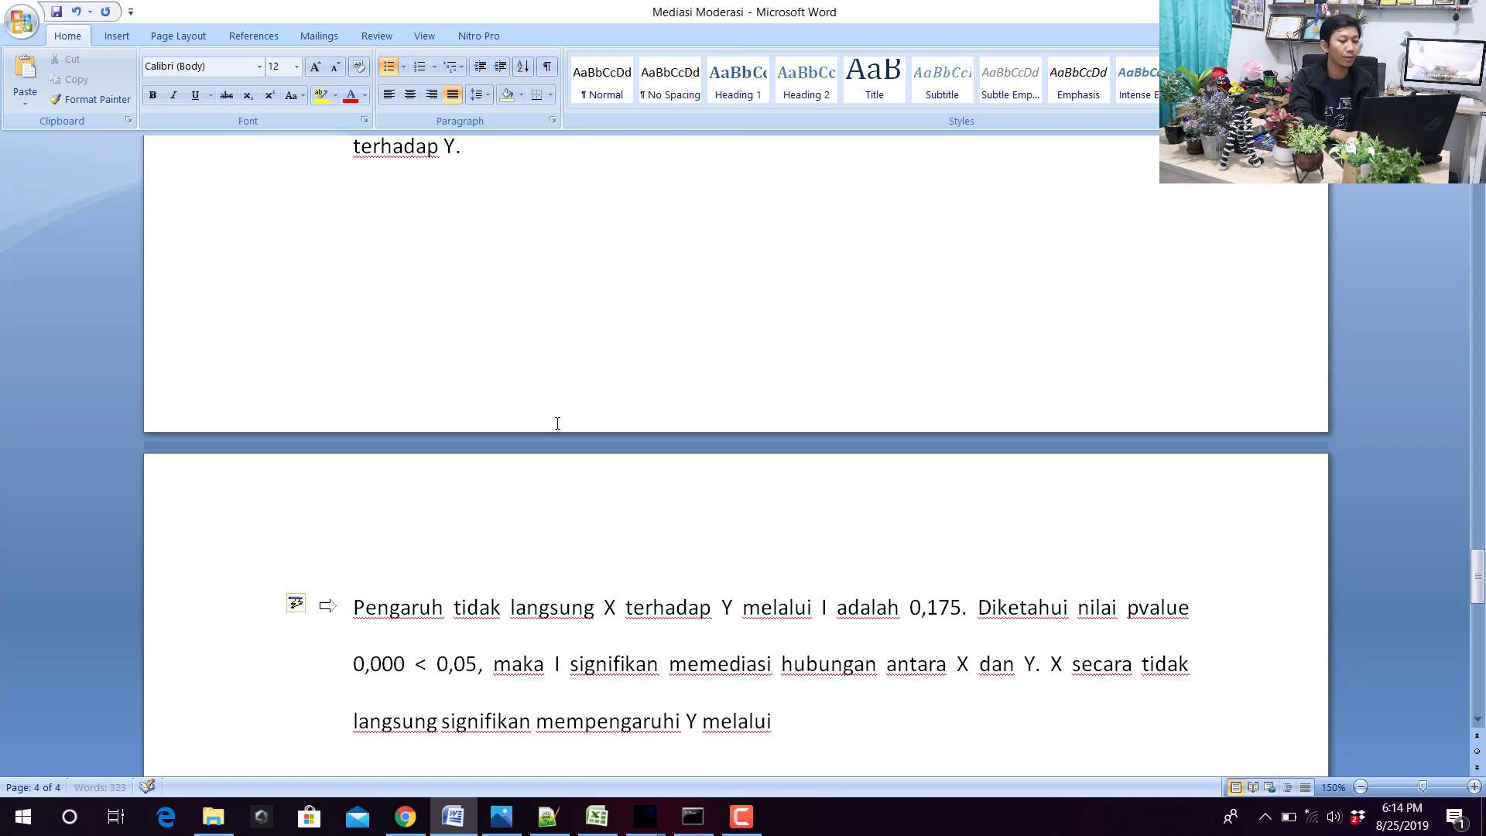
{"action": "key", "text": "ctrl+s"}
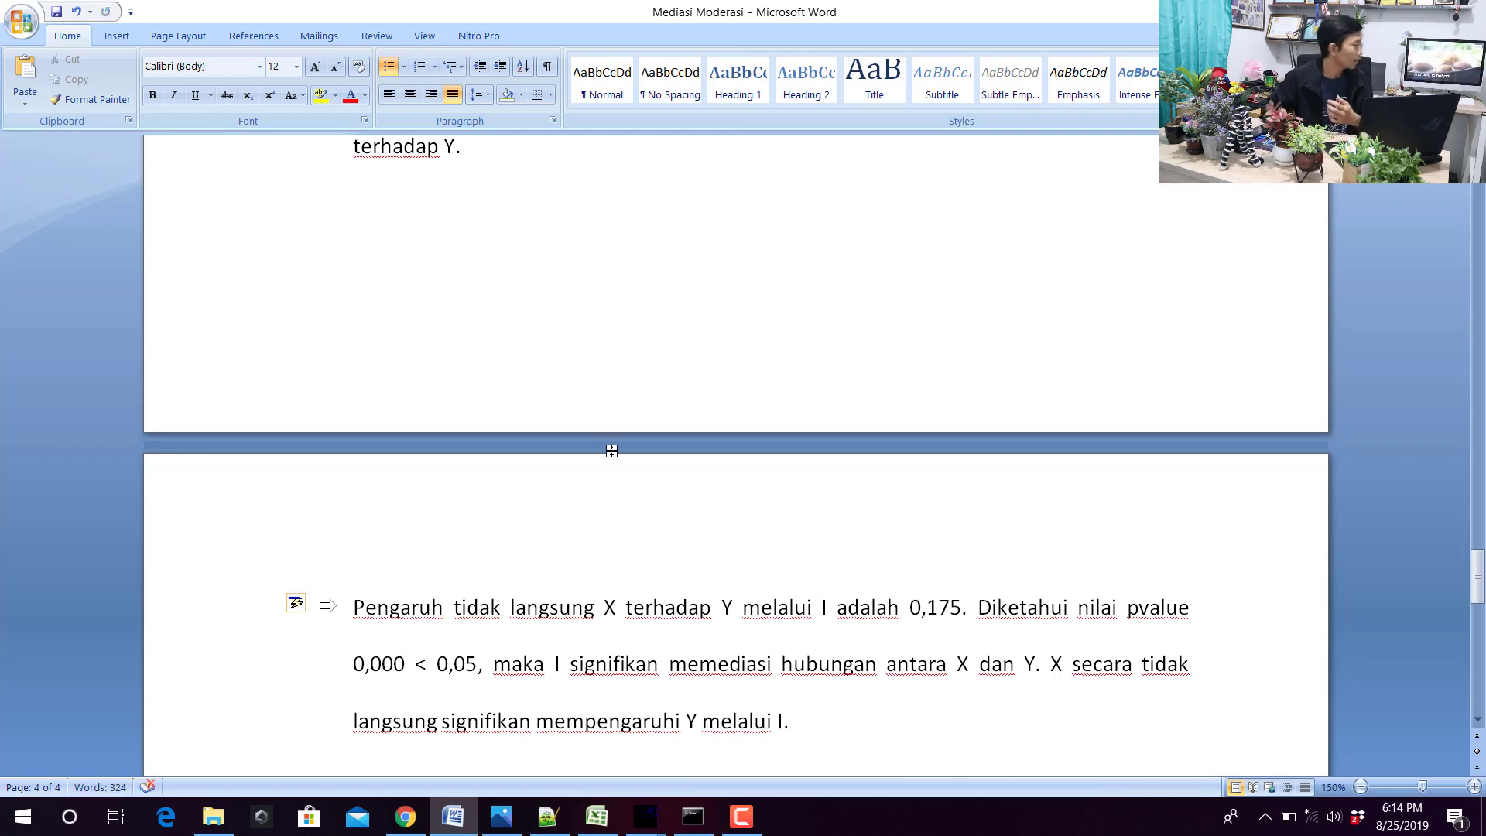
Highlight row 3 (I ~ XM) of the estimates table in yellow.
{"action": "scroll", "coordinate": [605, 442], "scroll_direction": "down", "scroll_amount": 3}
{"action": "scroll", "coordinate": [603, 440], "scroll_direction": "up", "scroll_amount": 20}
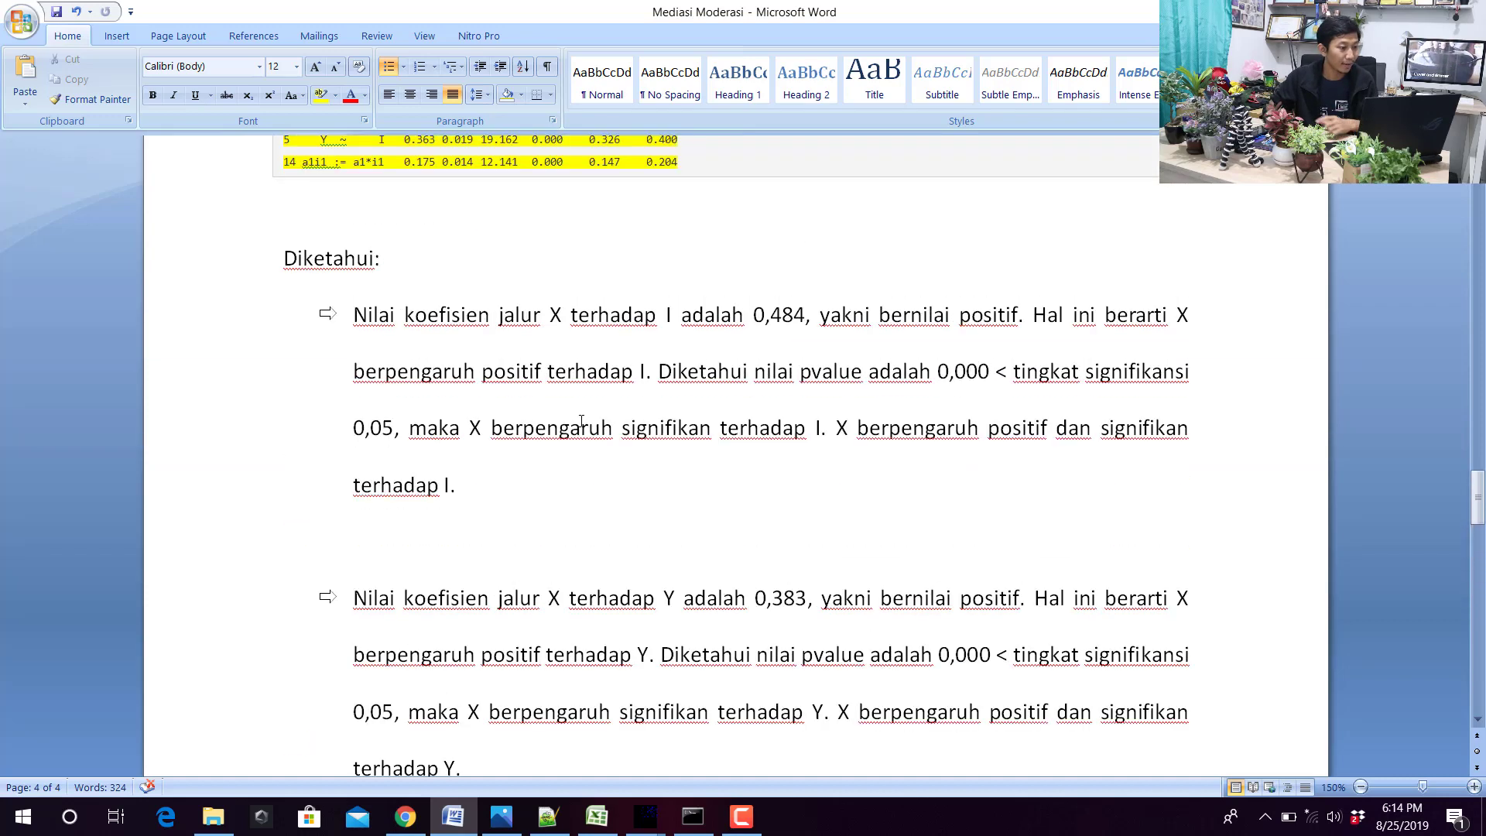
{"action": "left_click_drag", "start_coordinate": [319, 380], "coordinate": [678, 378]}
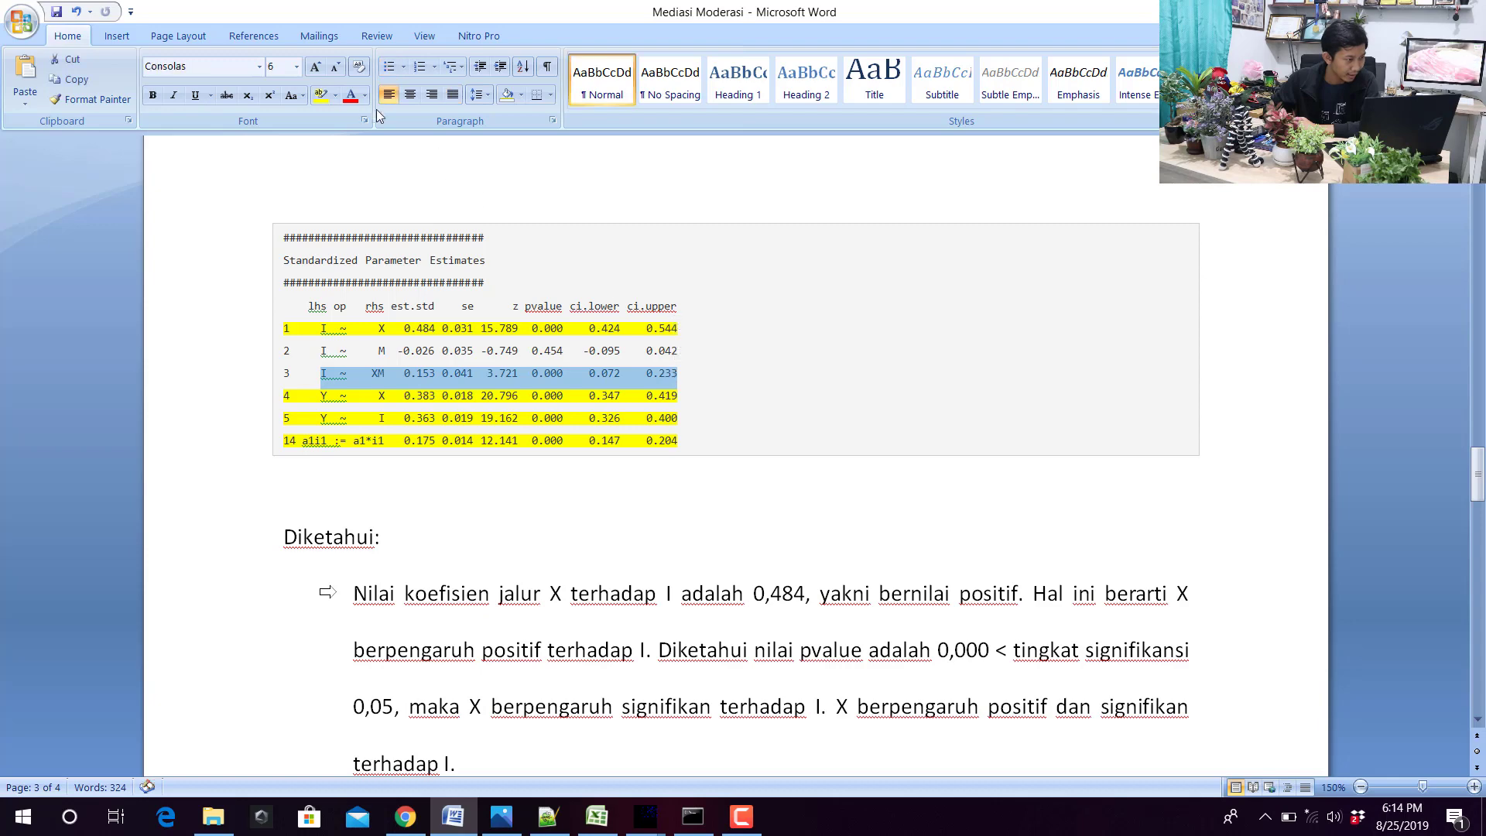
{"action": "left_click", "coordinate": [321, 94]}
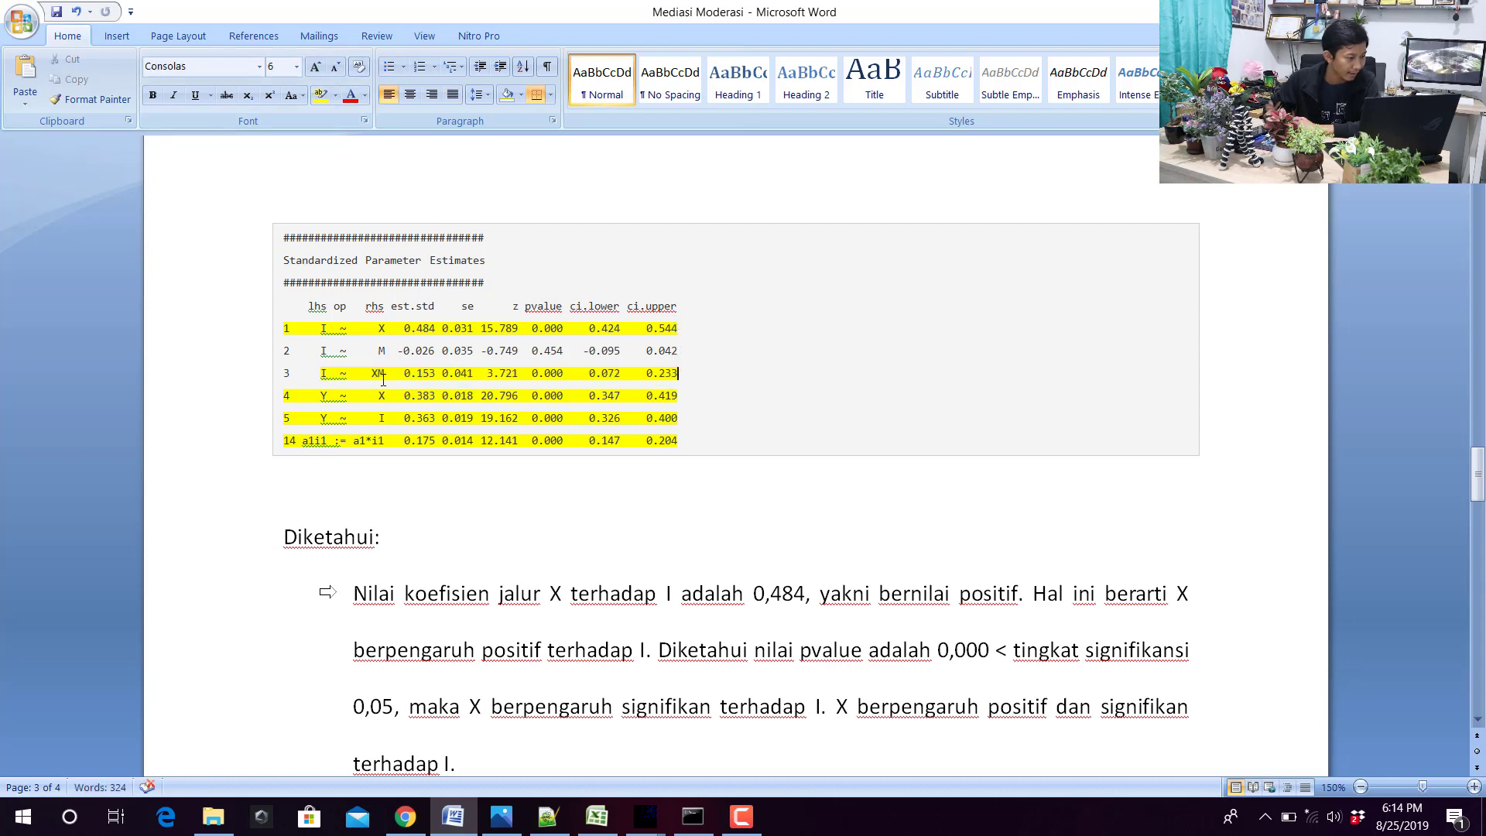
Add a fifth arrow bullet beginning "Diketahui nilai pvalue berdasarkan pengujian moderasi dengan pendekatan interaksi adalah".
{"action": "scroll", "coordinate": [391, 383], "scroll_direction": "down", "scroll_amount": 15}
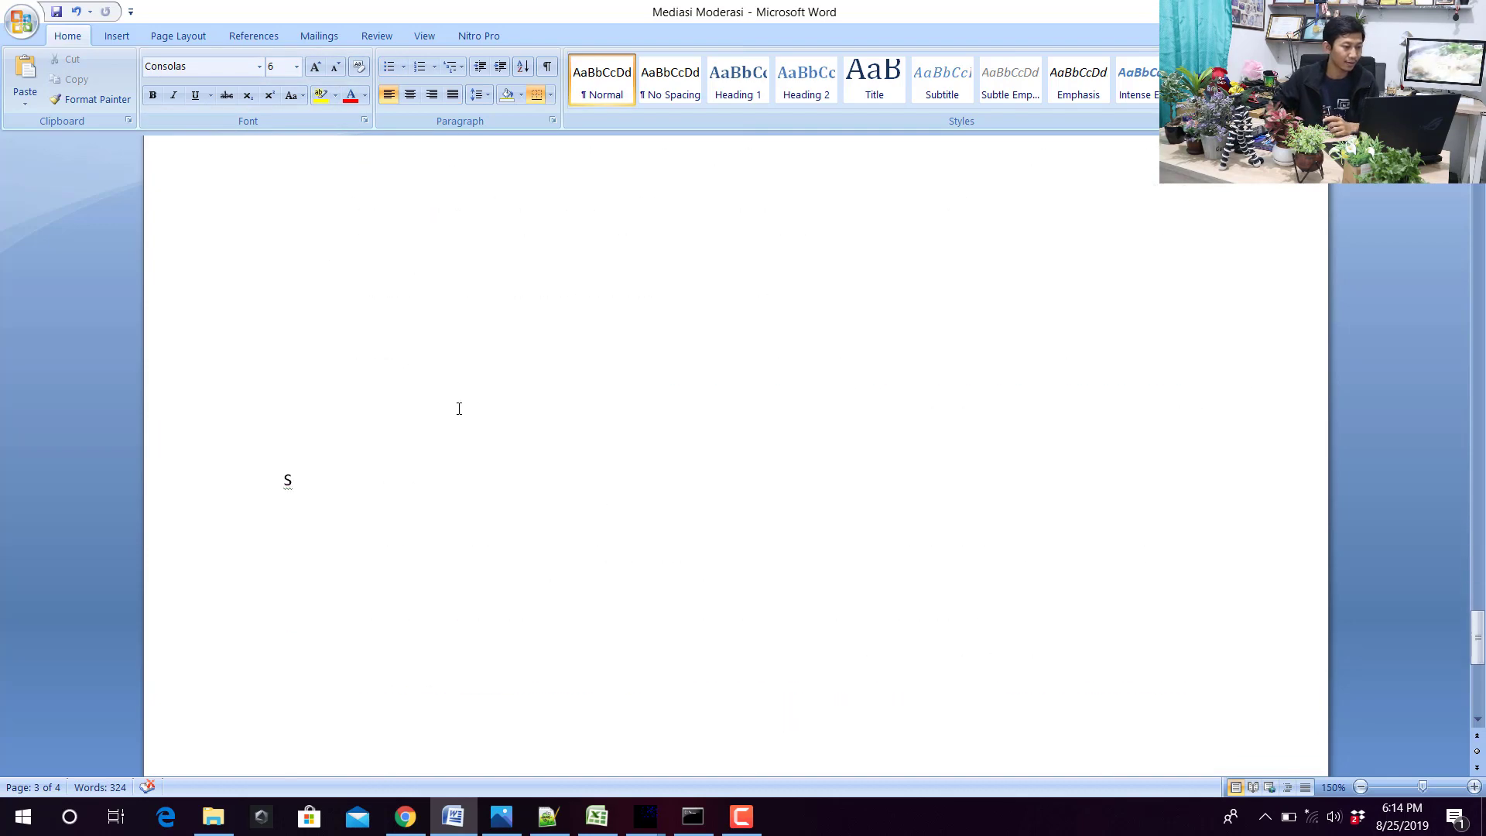
{"action": "left_click", "coordinate": [476, 367]}
{"action": "type", "text": "="}
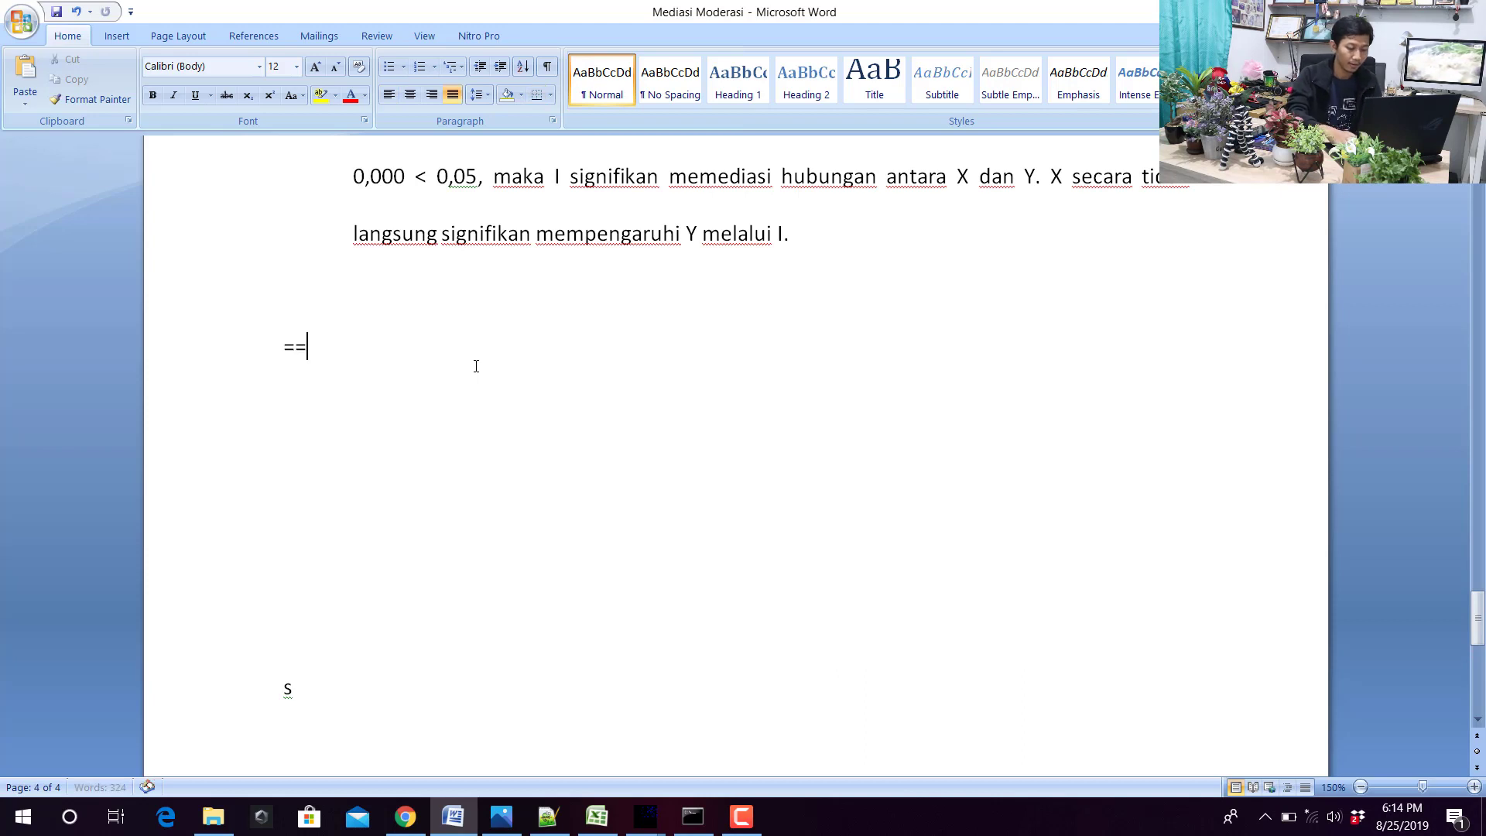
{"action": "type", "text": "> Diketahui"}
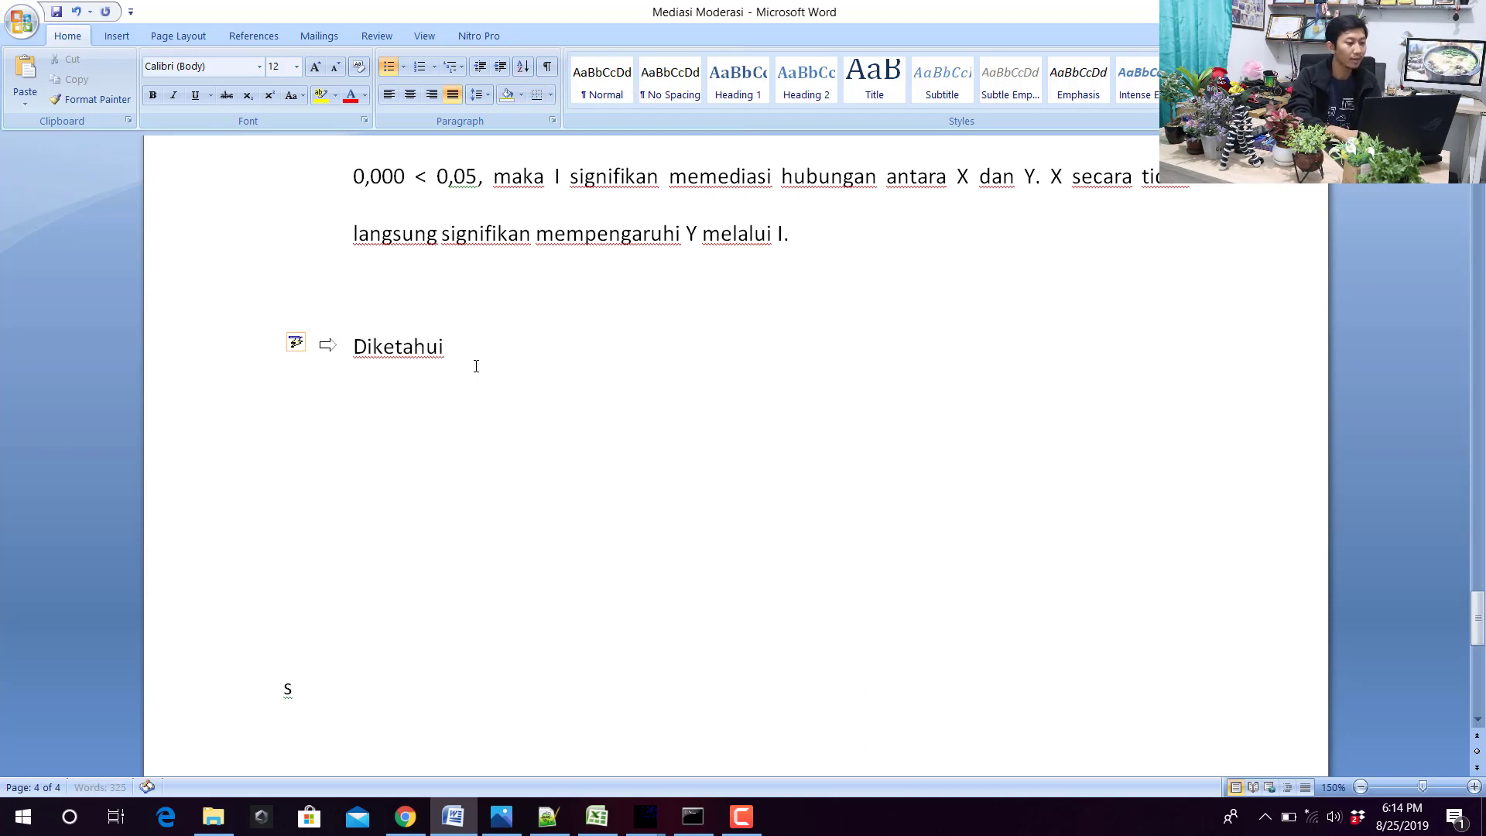
{"action": "type", "text": " nilai pvalue dari"}
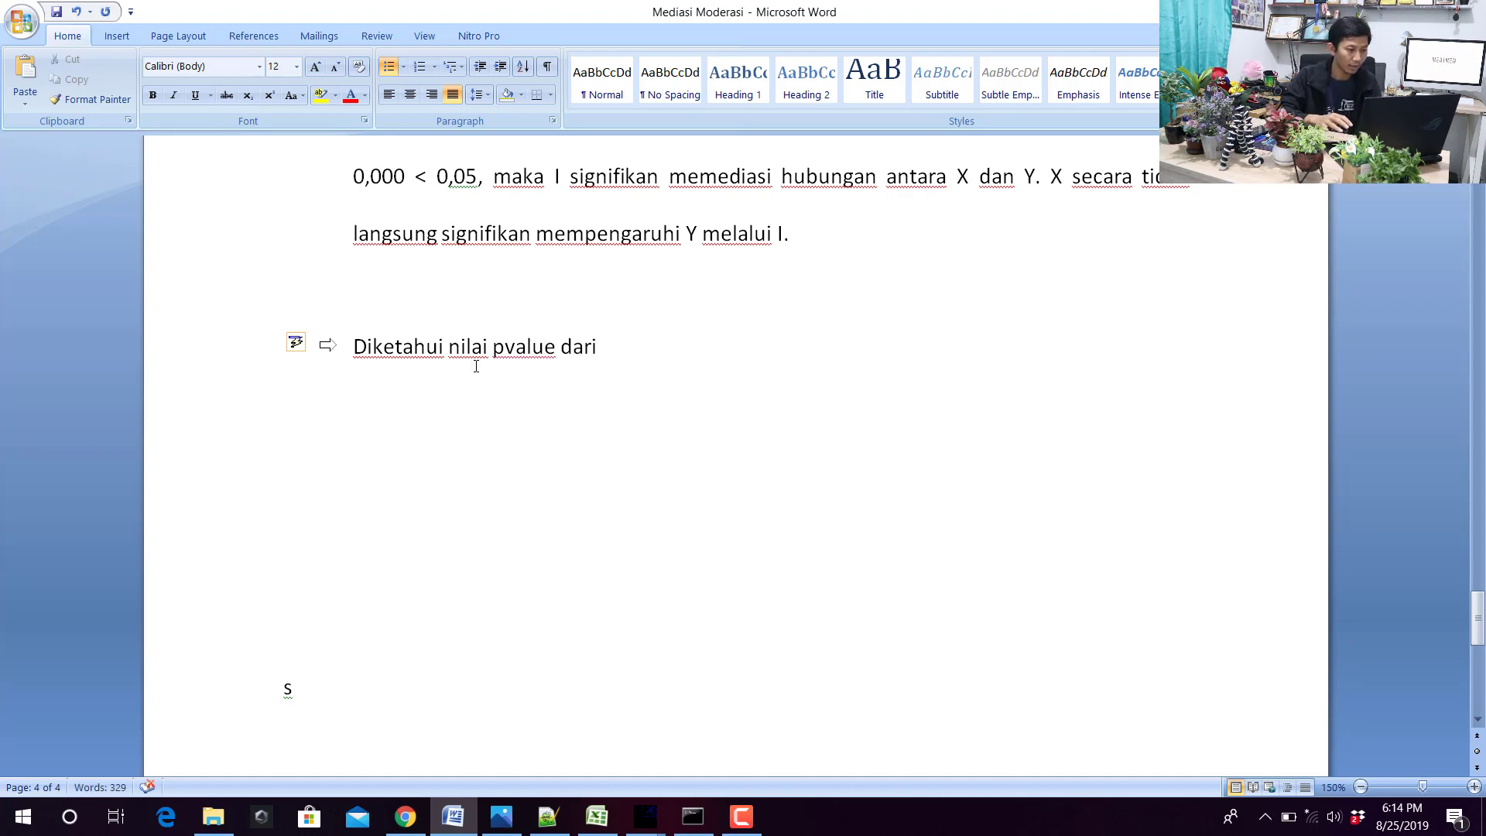
{"action": "key", "text": "BackSpace"}
{"action": "key", "text": "BackSpace"}
{"action": "key", "text": "BackSpace"}
{"action": "key", "text": "BackSpace"}
{"action": "type", "text": "berda"}
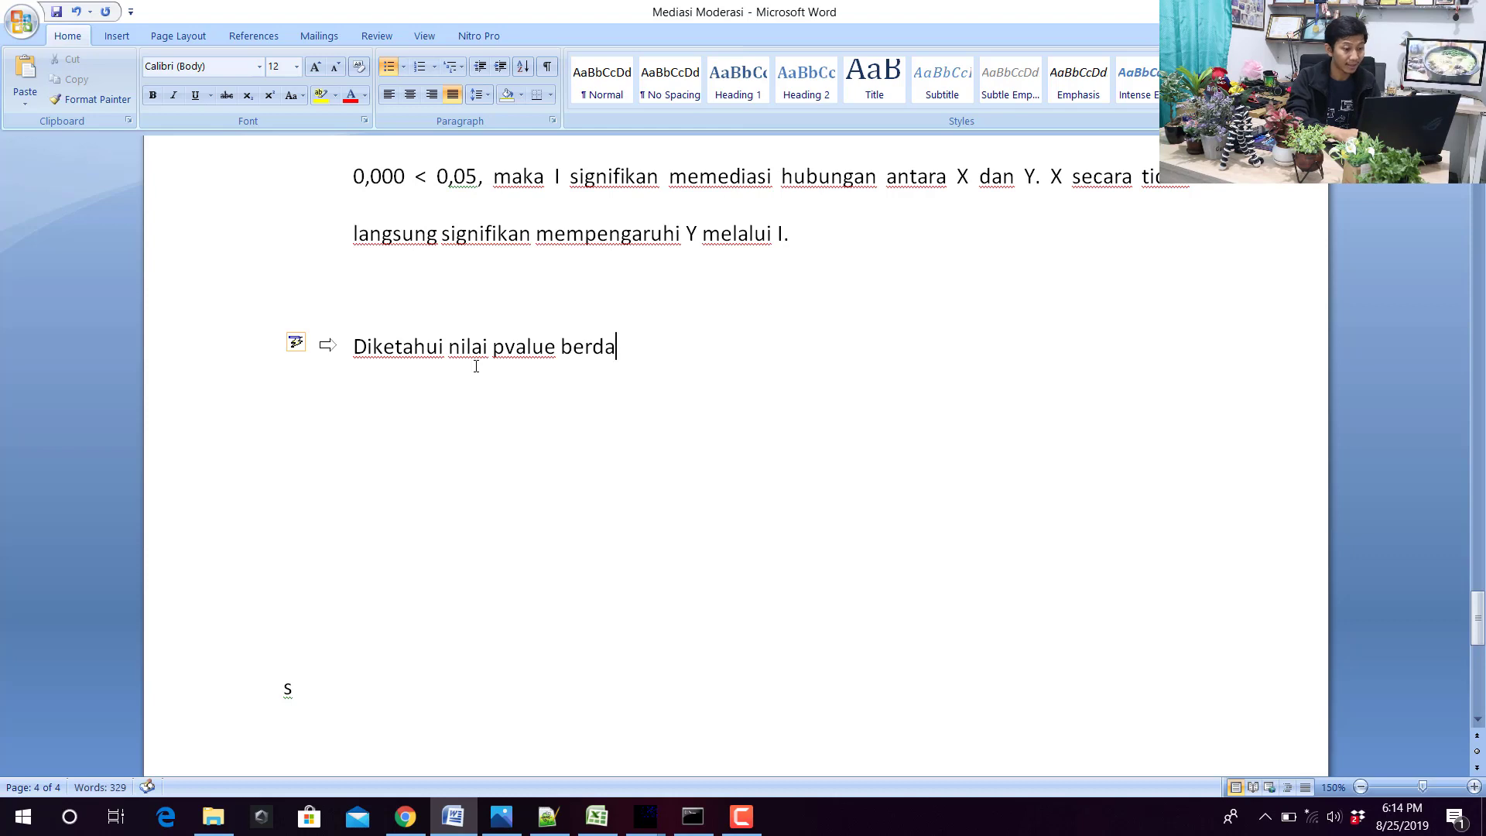
{"action": "type", "text": "sarkan pengujian "}
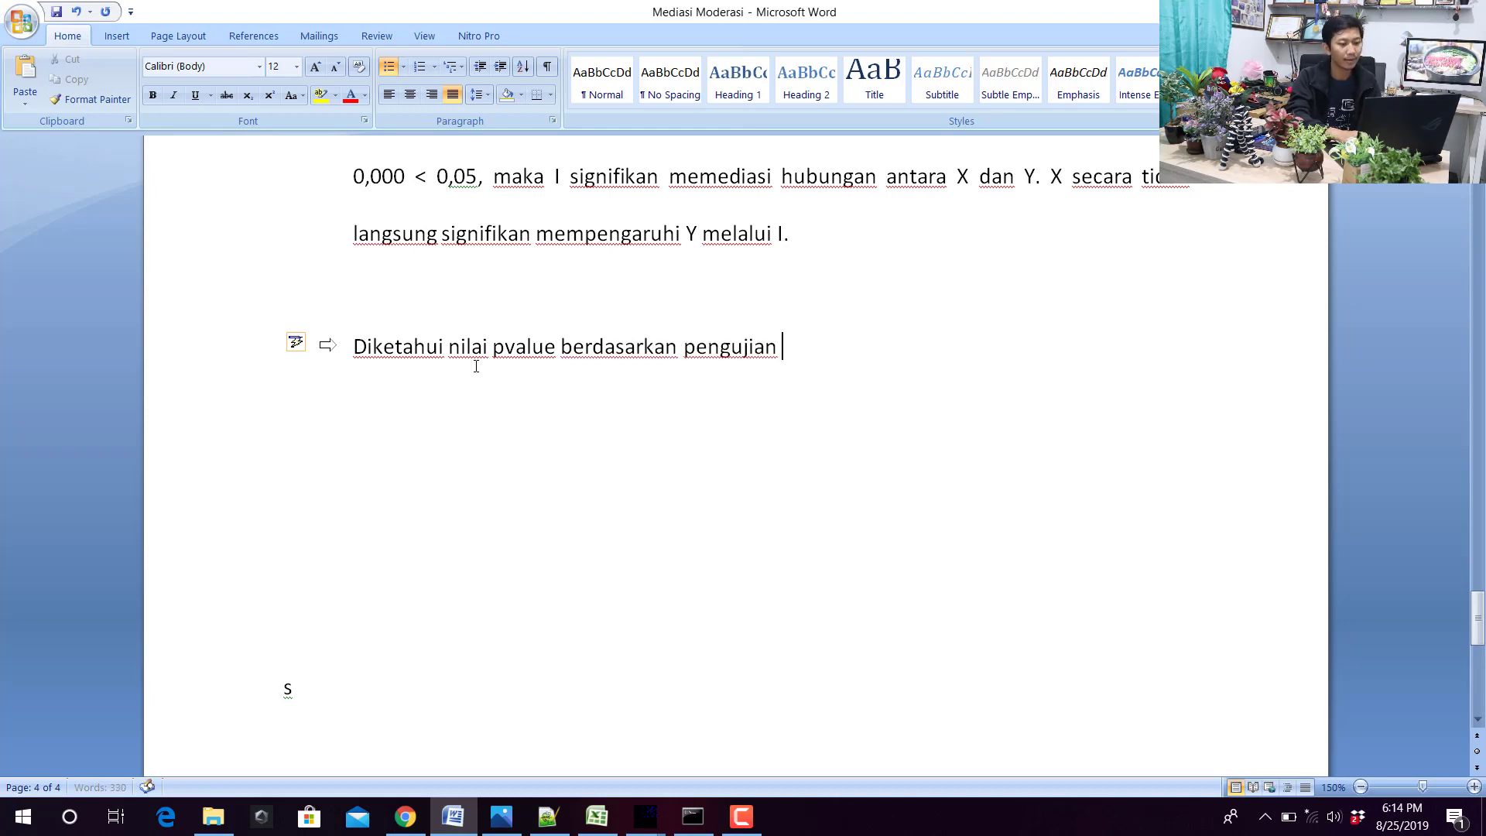
{"action": "type", "text": "moderasi dengan pe"}
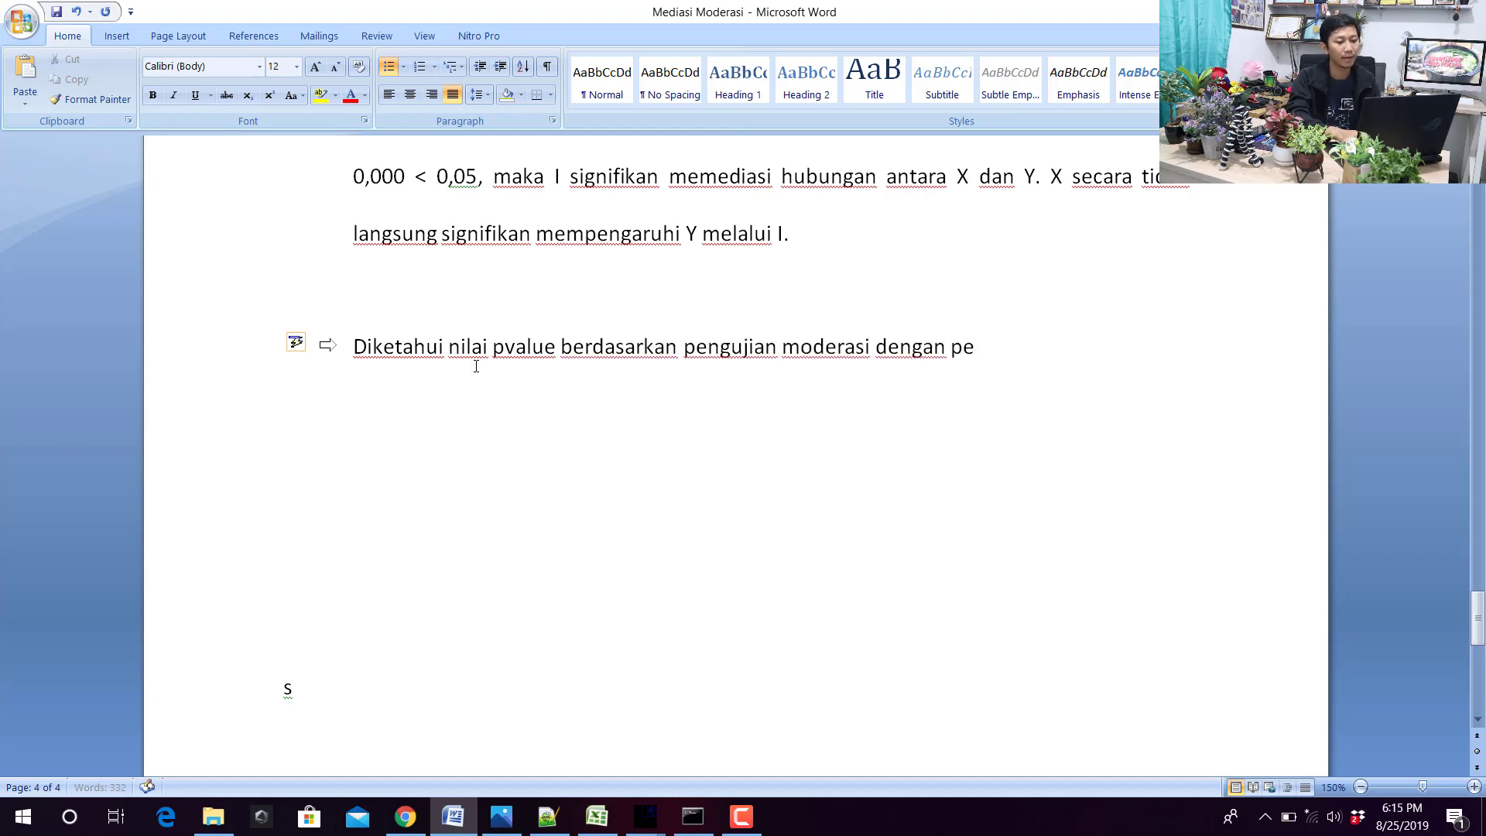
{"action": "type", "text": "ndekatan"}
{"action": "key", "text": "BackSpace"}
{"action": "type", "text": "an interaksi adalah"}
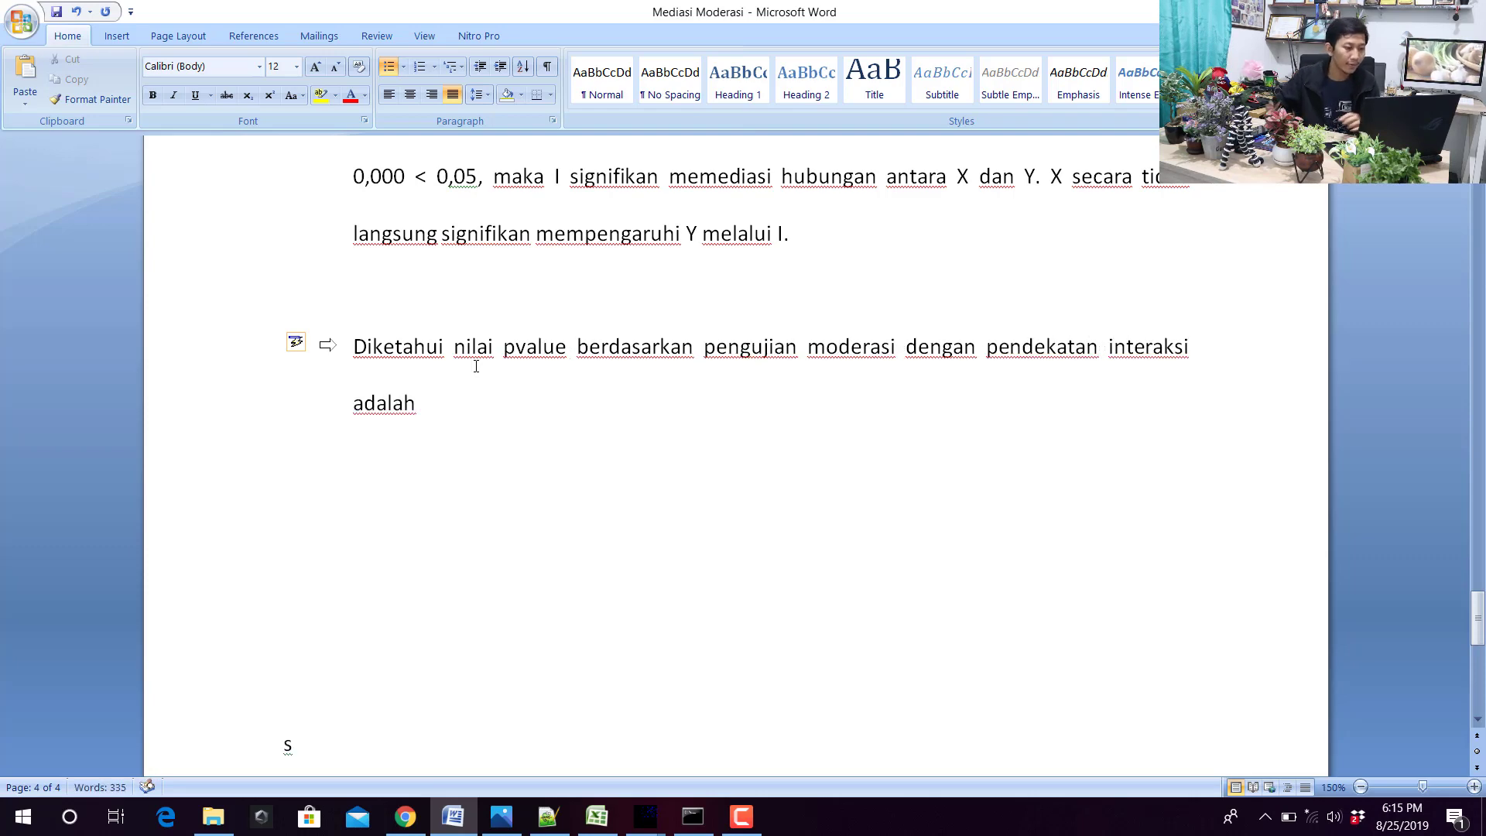
Finish the fifth bullet with "0,000 < 0,05, maka disimpulkan M signifikan memoderasi pengaruh X terhadap I.", checking the pvalue in table row 3.
{"action": "scroll", "coordinate": [477, 366], "scroll_direction": "up", "scroll_amount": 20}
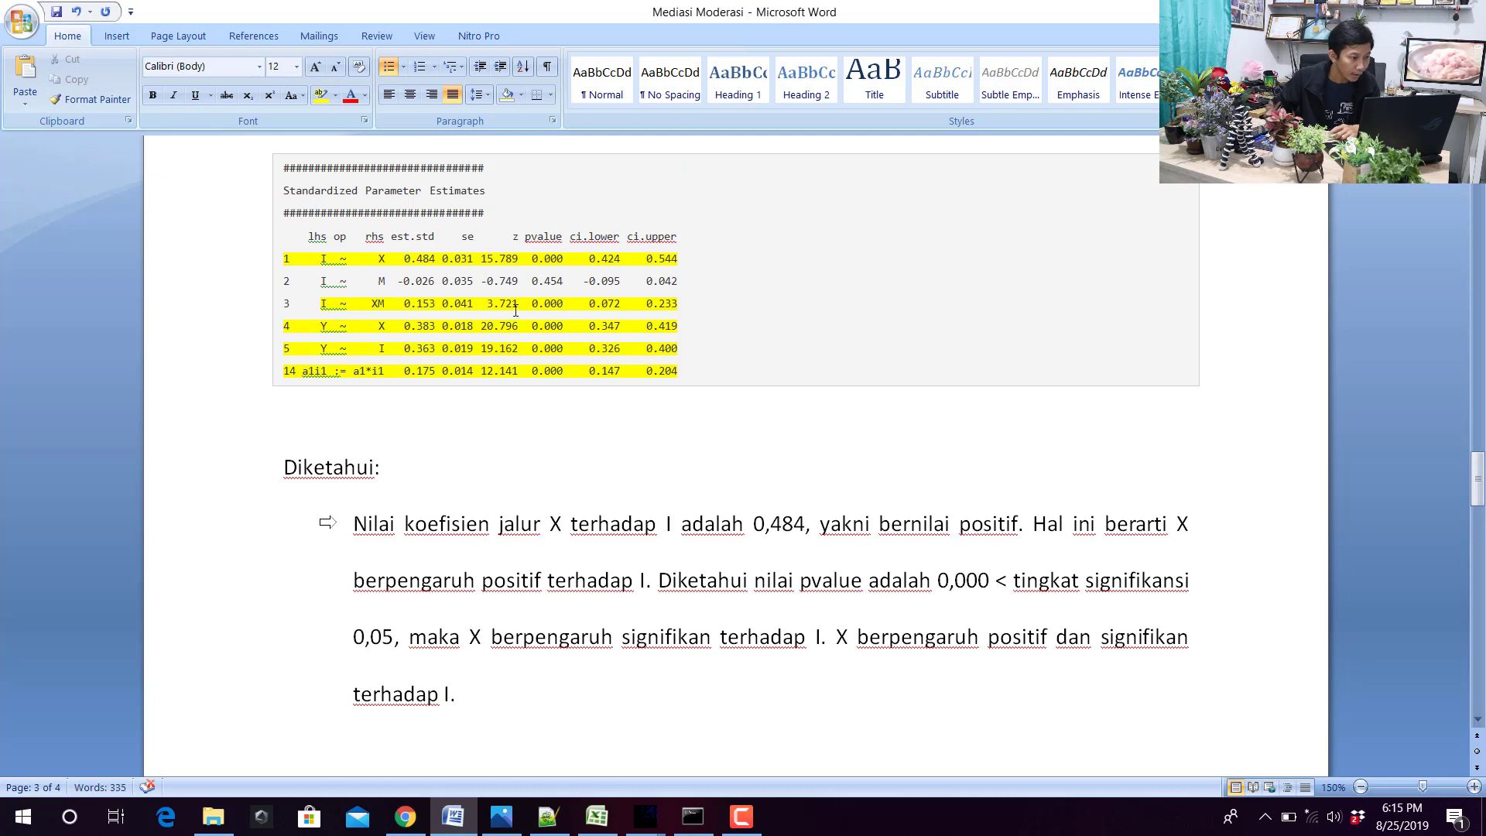
{"action": "left_click_drag", "start_coordinate": [325, 304], "coordinate": [562, 303]}
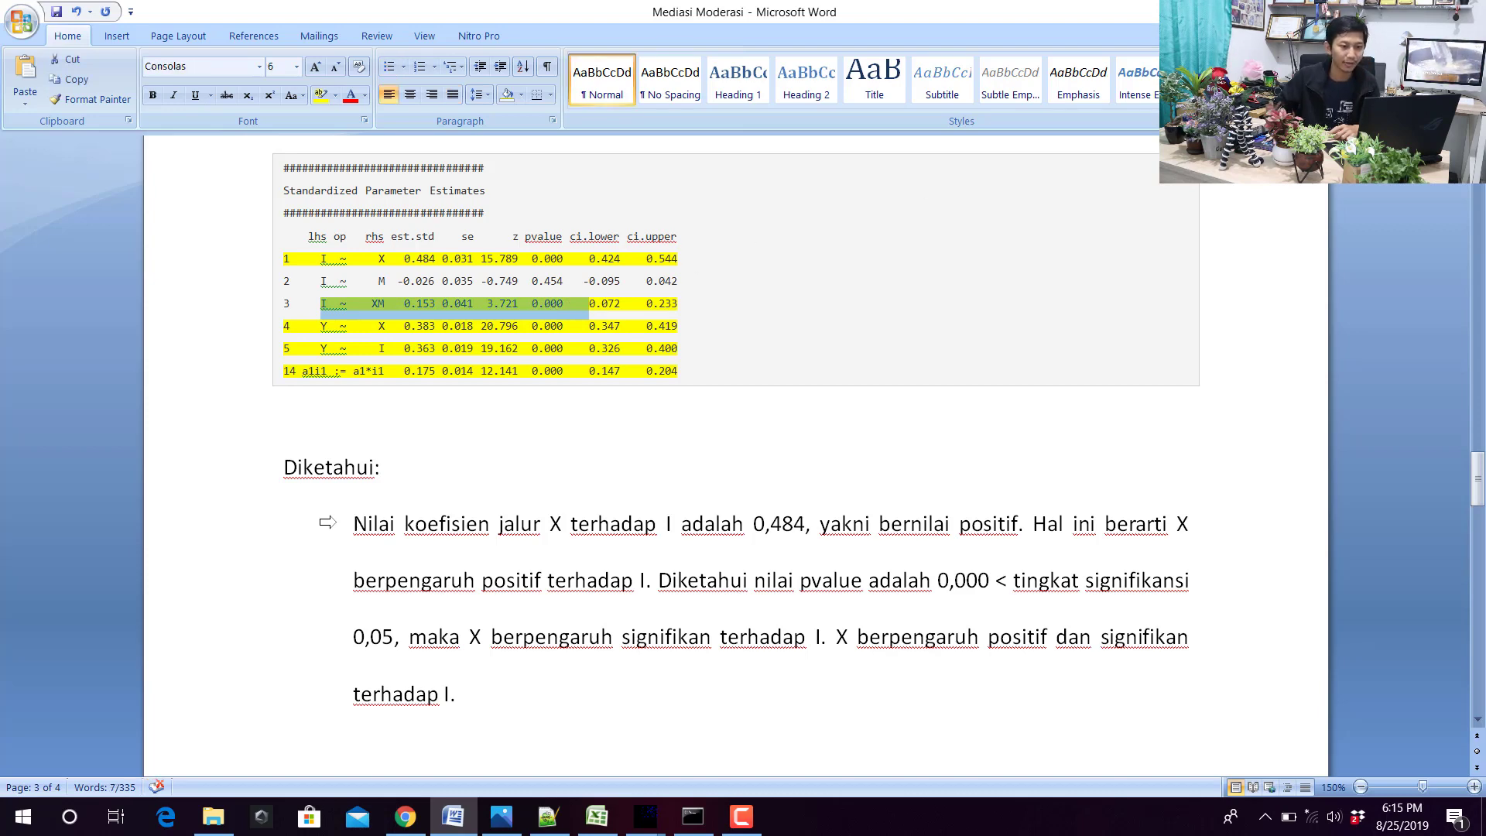
{"action": "key", "text": "alt+Tab"}
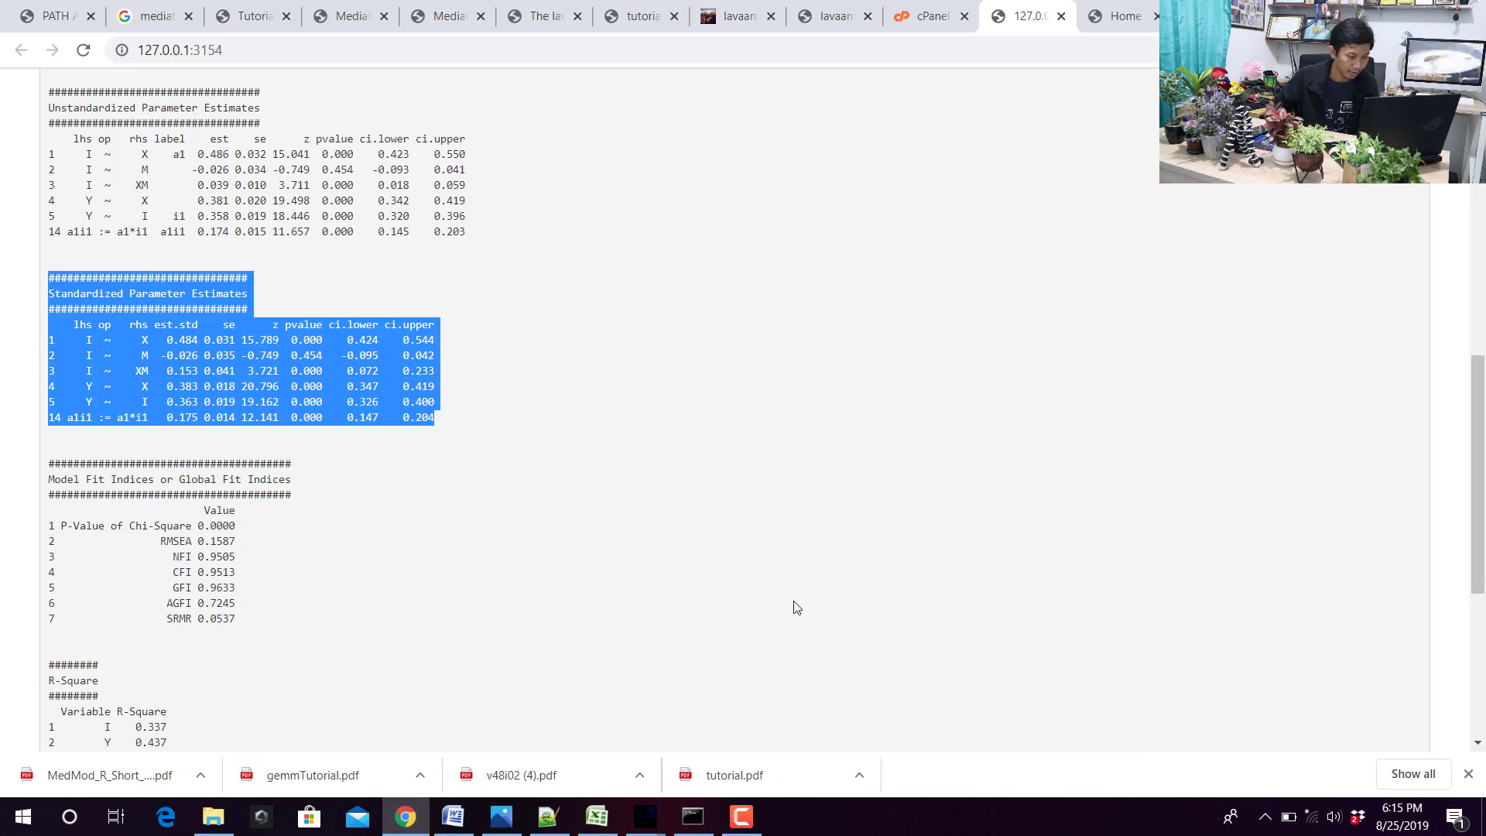
{"action": "left_click", "coordinate": [453, 815]}
{"action": "scroll", "coordinate": [550, 680], "scroll_direction": "down", "scroll_amount": 5}
{"action": "scroll", "coordinate": [563, 612], "scroll_direction": "down", "scroll_amount": 5}
{"action": "key", "text": "ctrl+v"}
{"action": "left_click", "coordinate": [585, 353]}
{"action": "type", "text": "0,000 < 0,05, maka disimpulkan M signifikan m"}
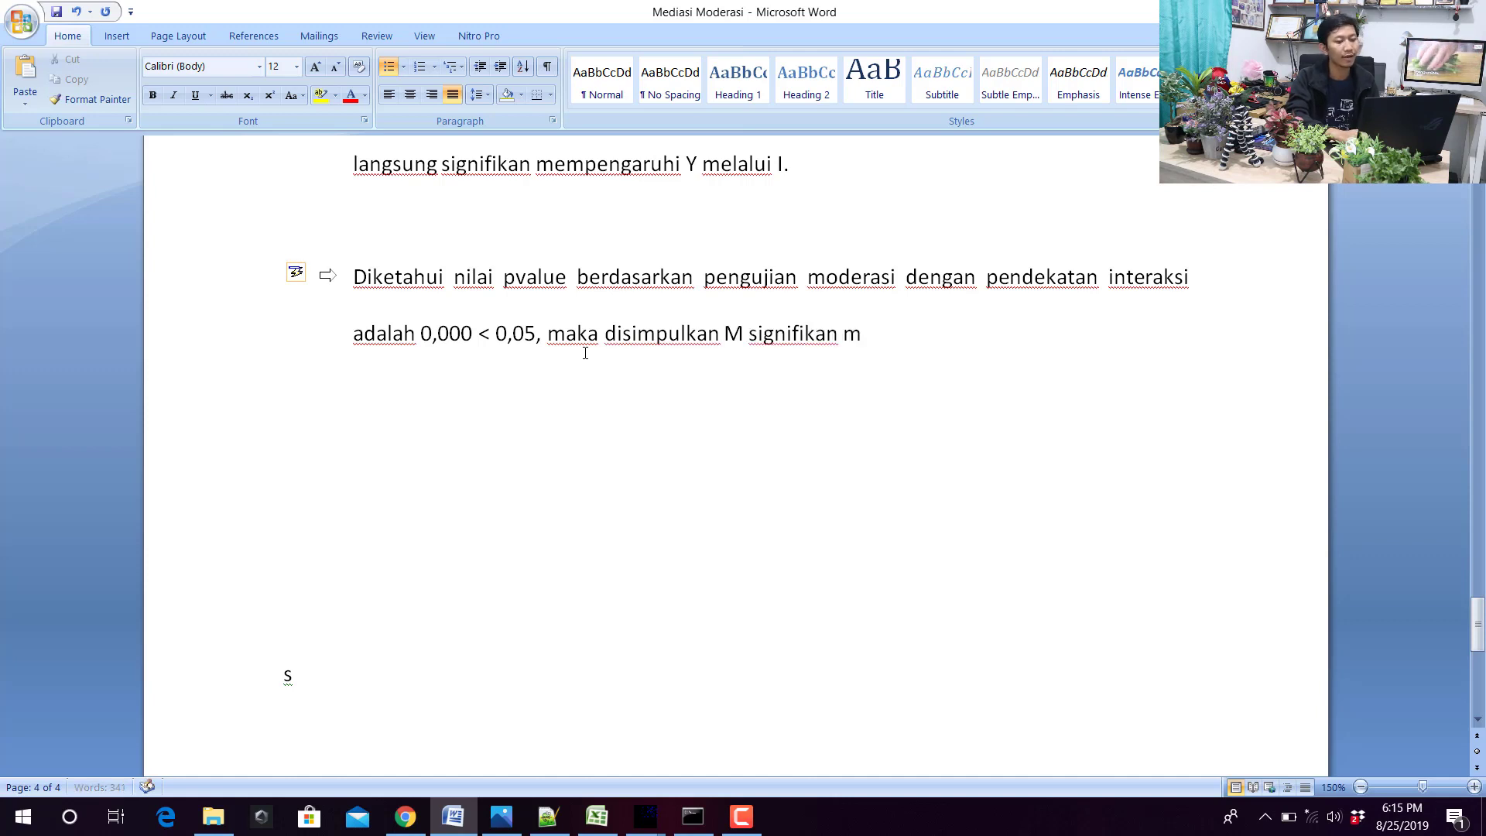
{"action": "type", "text": "emoderasi pengaruh"}
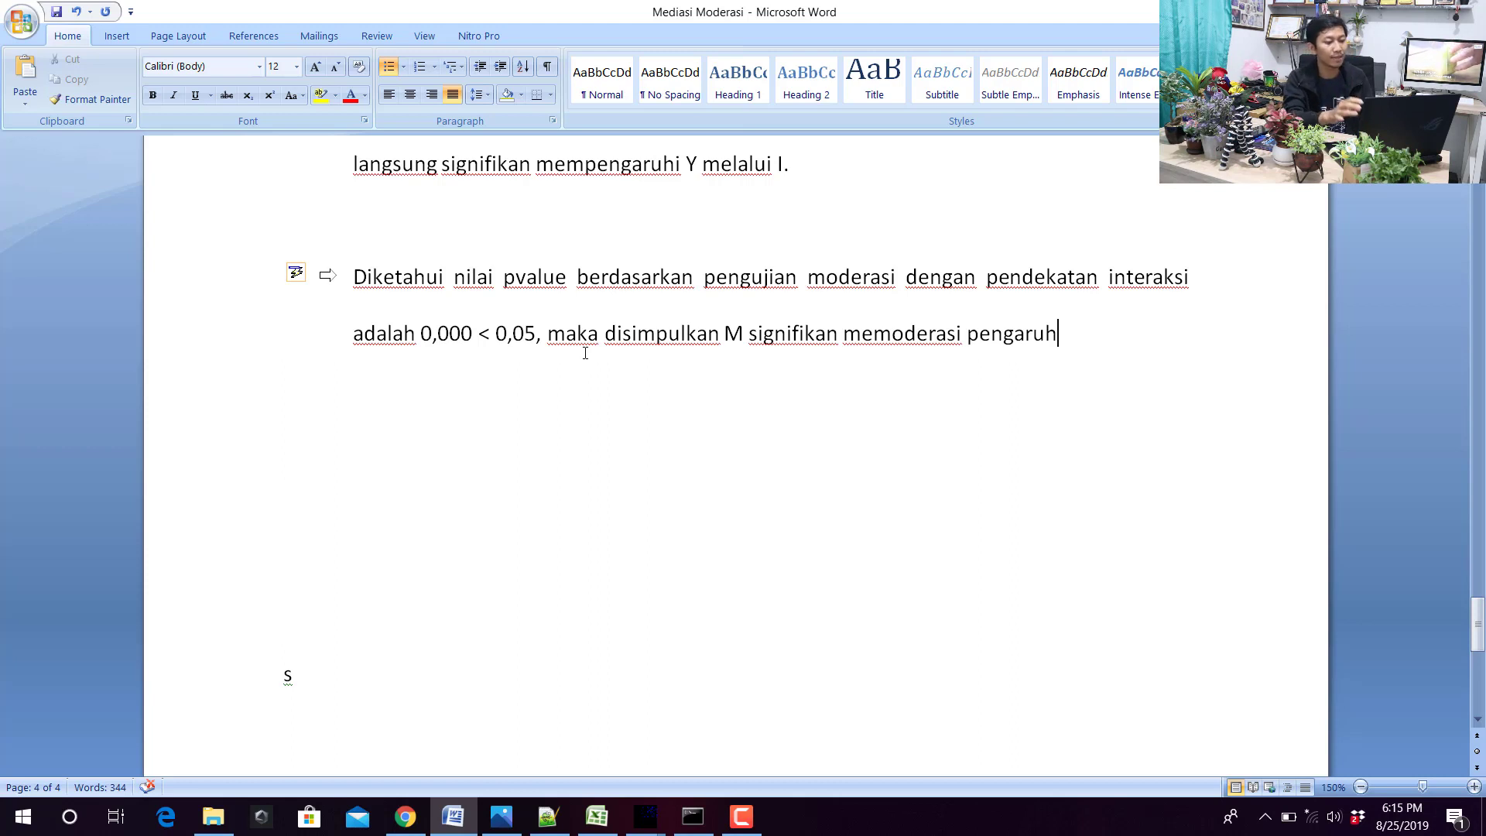
{"action": "type", "text": " X terhadap Y"}
{"action": "key", "text": "BackSpace"}
{"action": "type", "text": "I."}
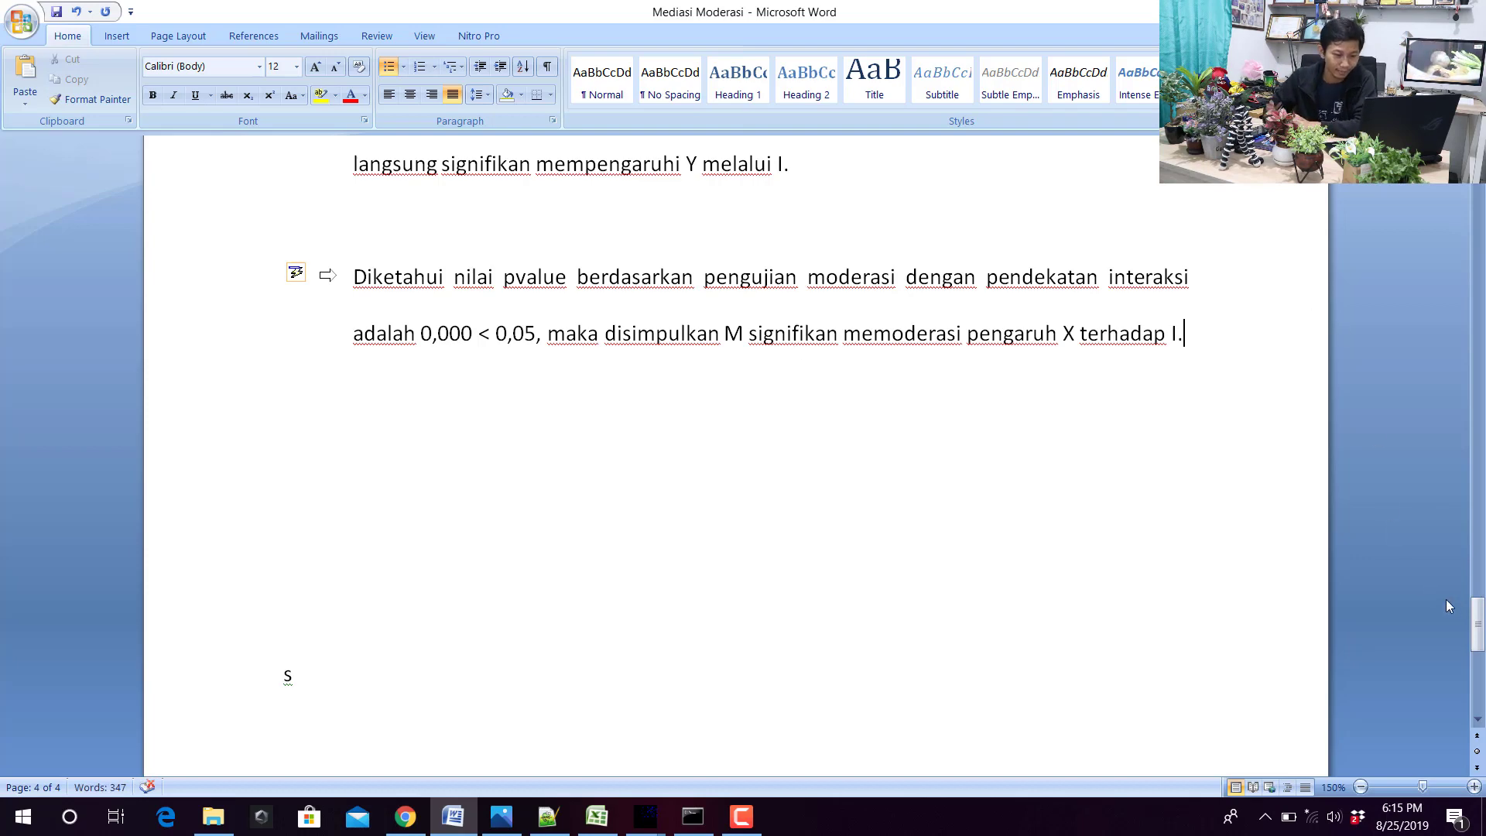
Compare the mediation and moderation conclusions with the Hipotesis list and review the path diagram under "Untuk pengujian mediasi".
{"action": "left_click_drag", "start_coordinate": [1477, 623], "coordinate": [1477, 267]}
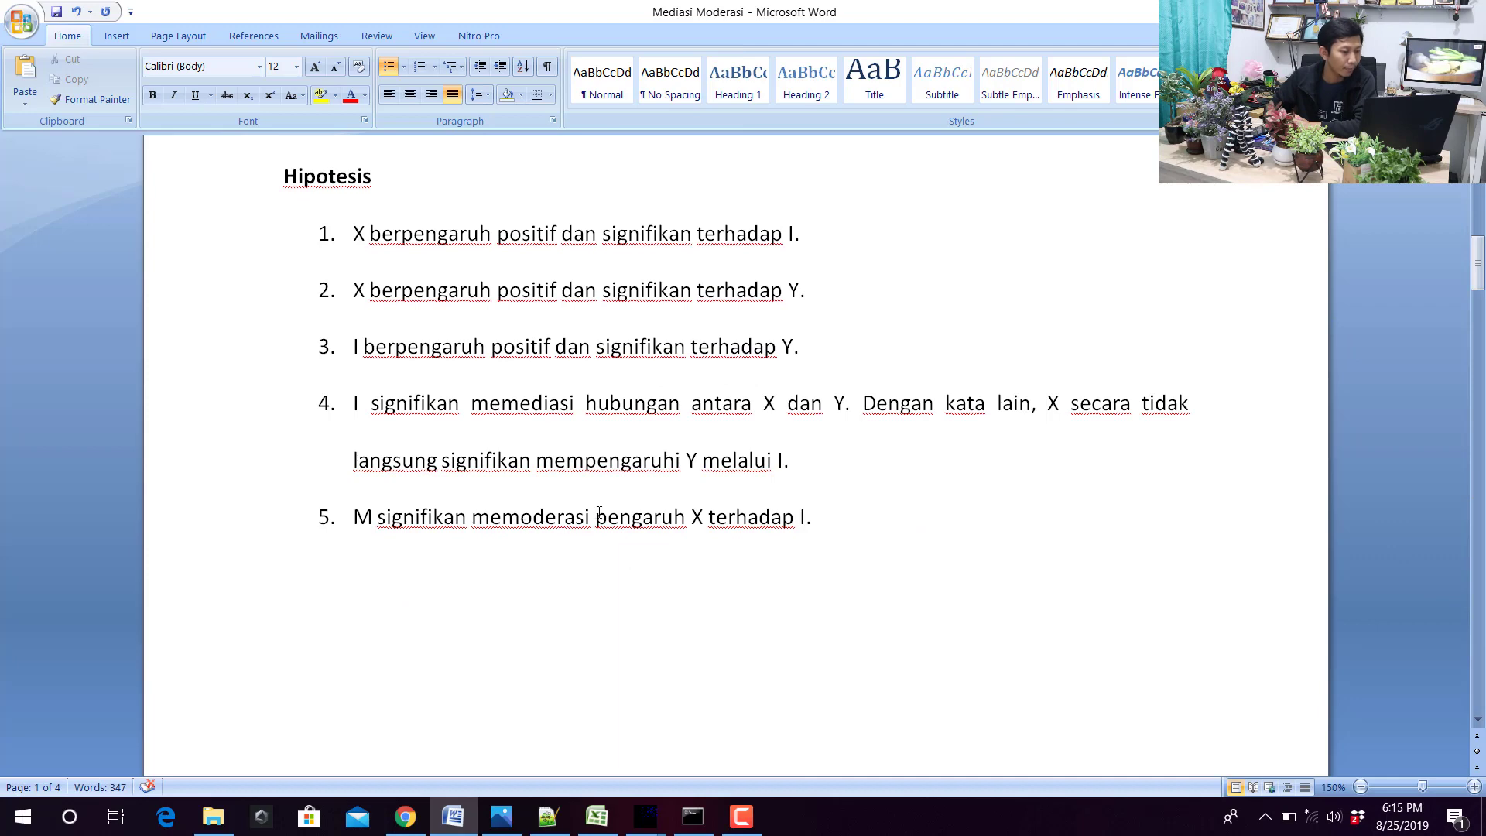
{"action": "left_click_drag", "start_coordinate": [1477, 267], "coordinate": [1475, 608]}
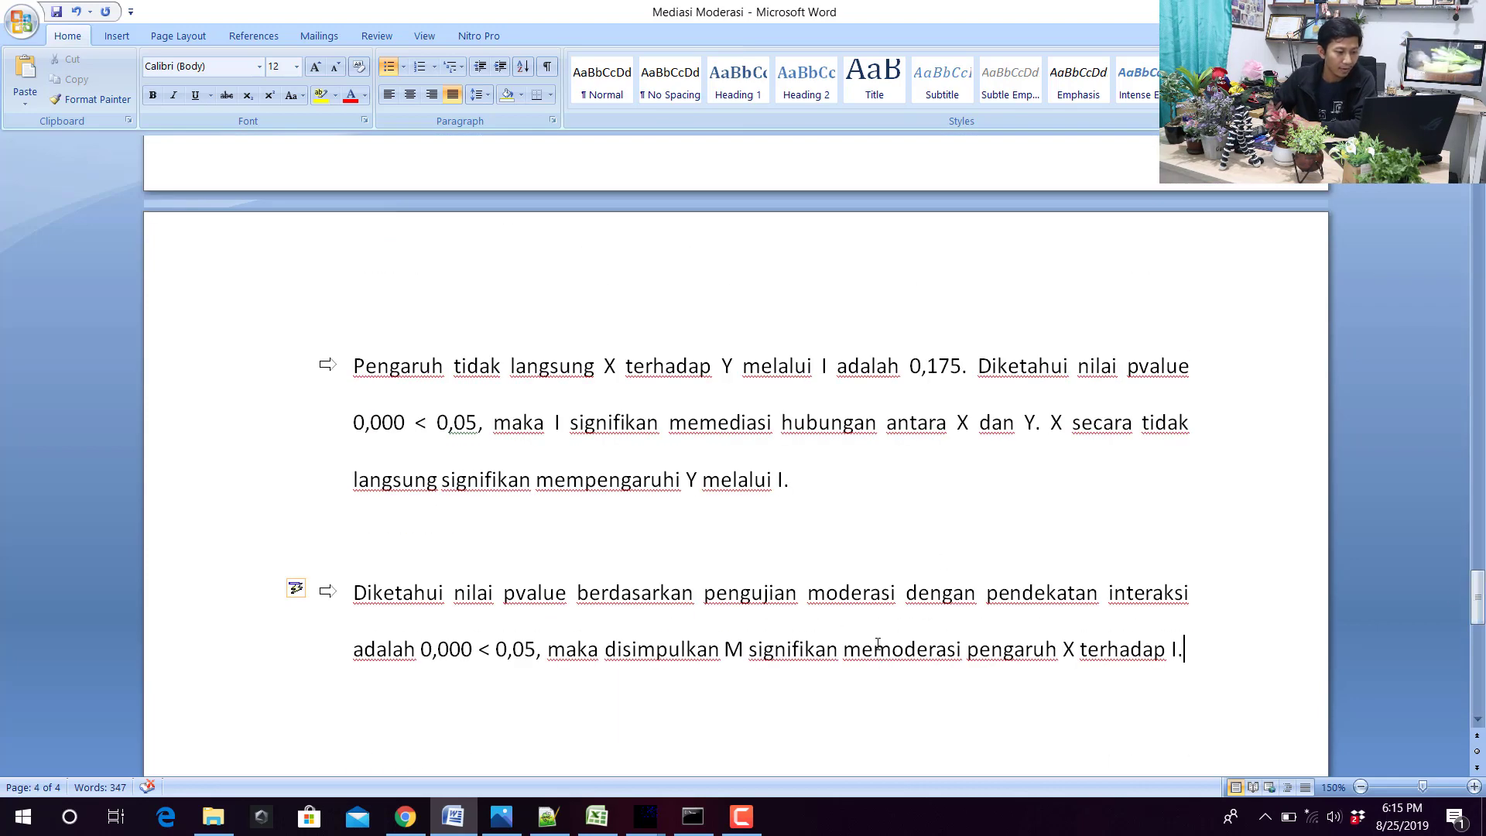
{"action": "left_click_drag", "start_coordinate": [1475, 600], "coordinate": [1479, 348]}
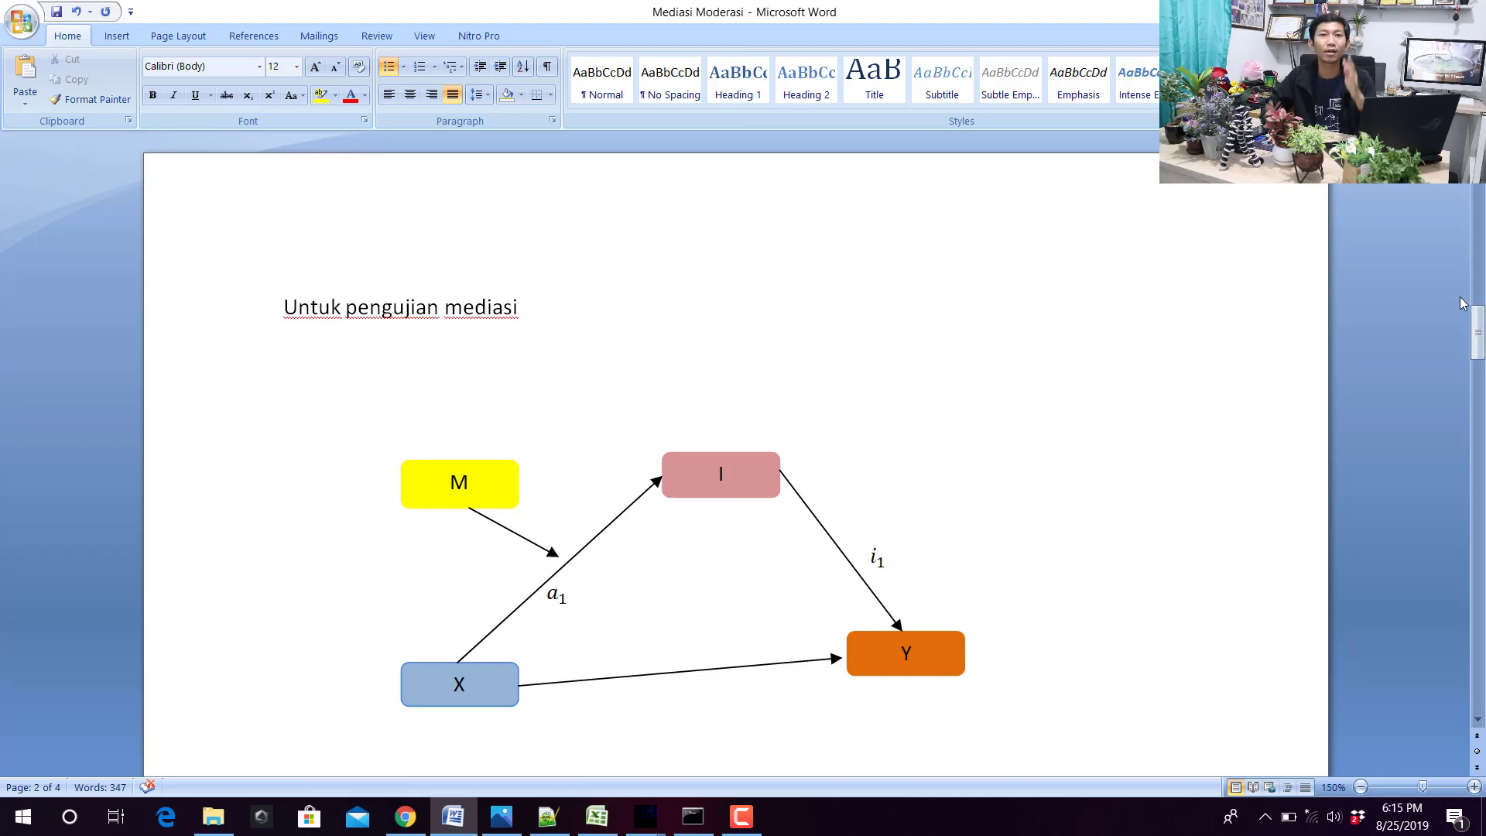
Open the dataku text file from the project folder, copy all of its data and close it.
{"action": "left_click", "coordinate": [213, 817]}
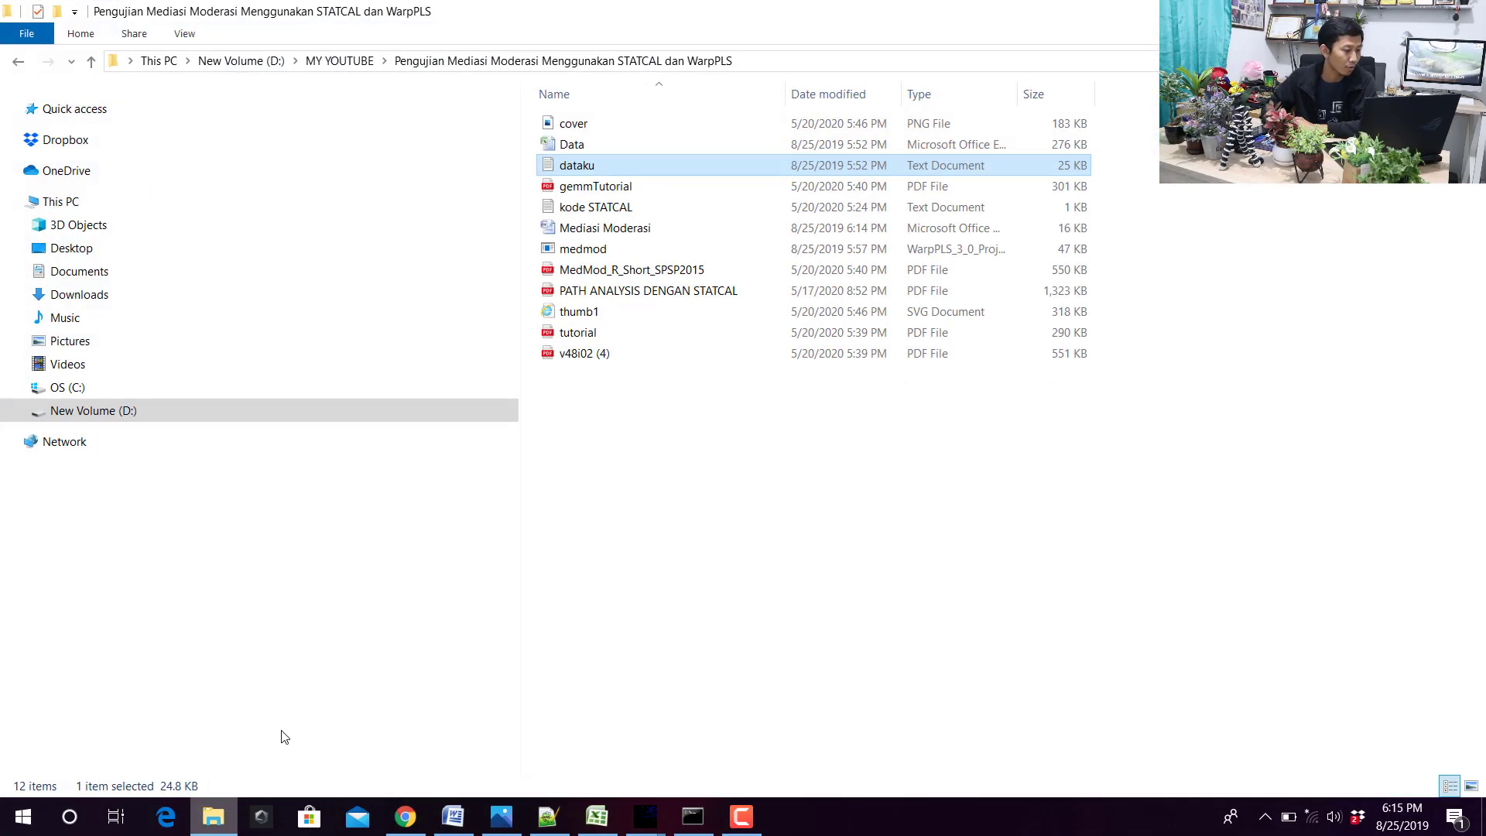
{"action": "double_click", "coordinate": [587, 167]}
{"action": "key", "text": "ctrl+a"}
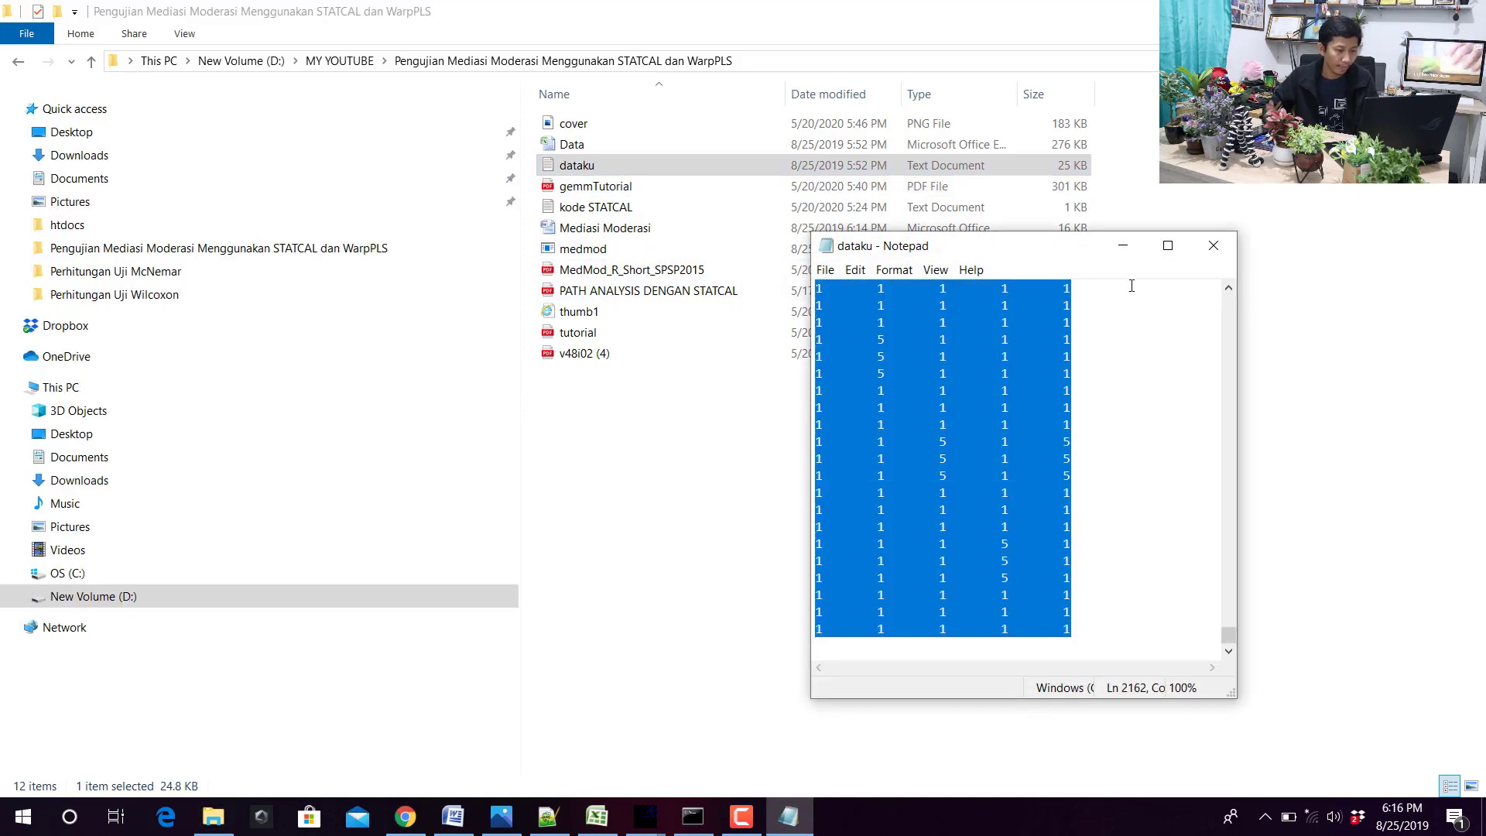
{"action": "left_click", "coordinate": [1215, 245]}
Switch to the Data workbook in Excel, paste the copied data at cell AB5 of Sheet1 to inspect it, and undo the paste.
{"action": "left_click", "coordinate": [596, 817]}
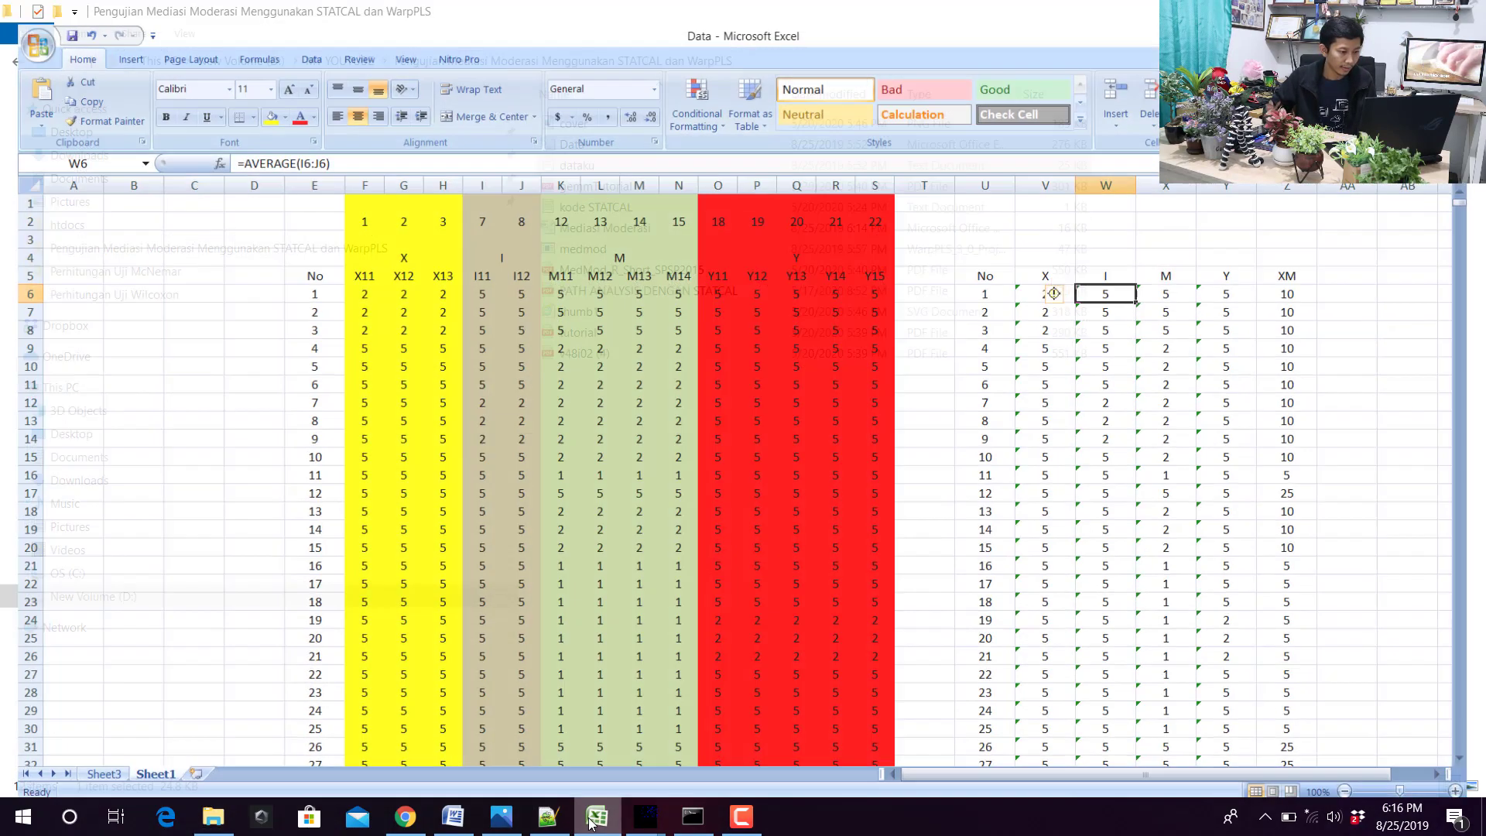
{"action": "left_click", "coordinate": [1430, 258]}
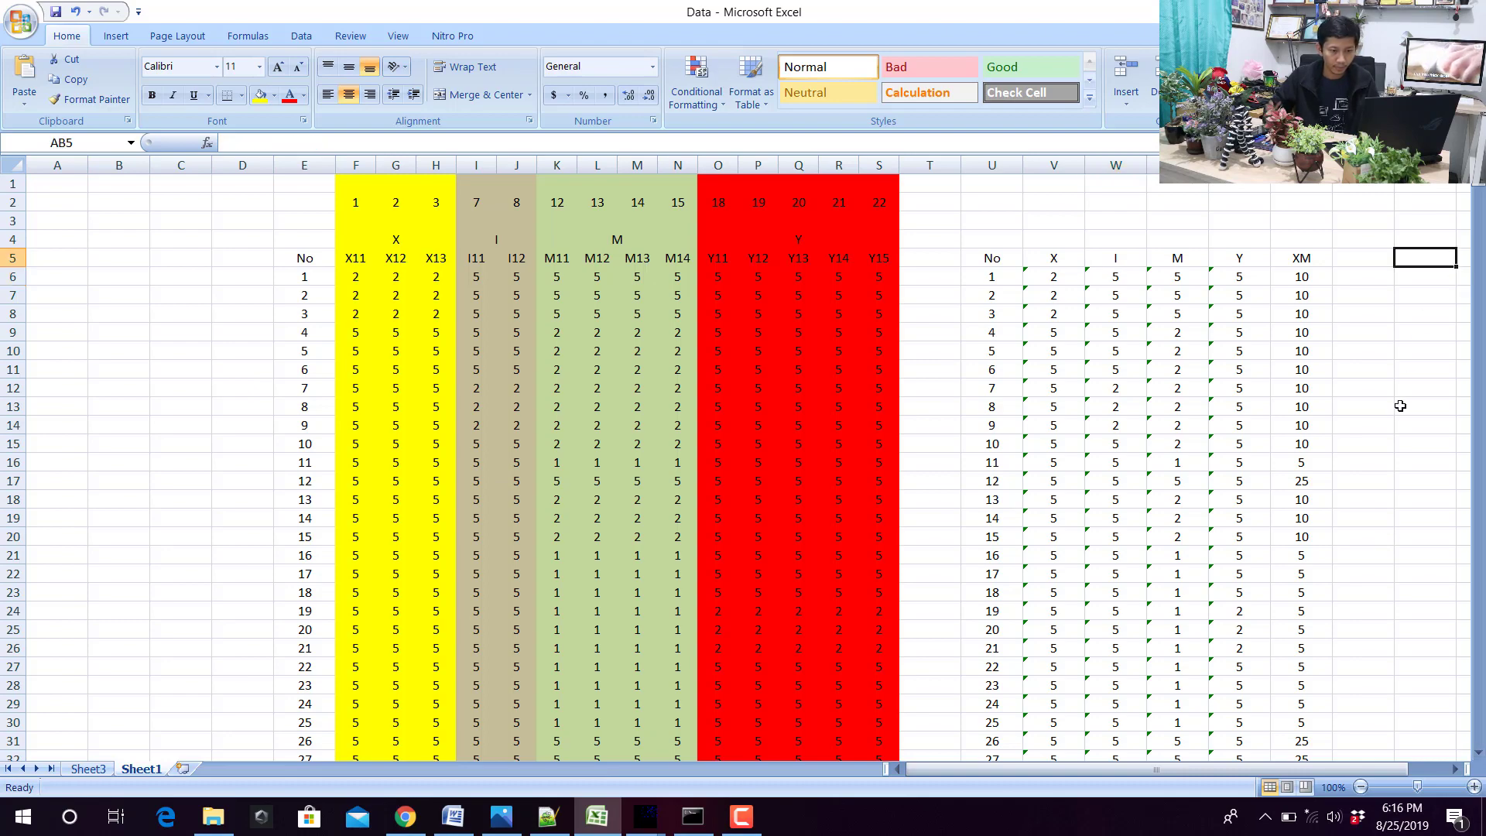
{"action": "key", "text": "ctrl+v"}
{"action": "left_click_drag", "start_coordinate": [1142, 770], "coordinate": [1210, 770]}
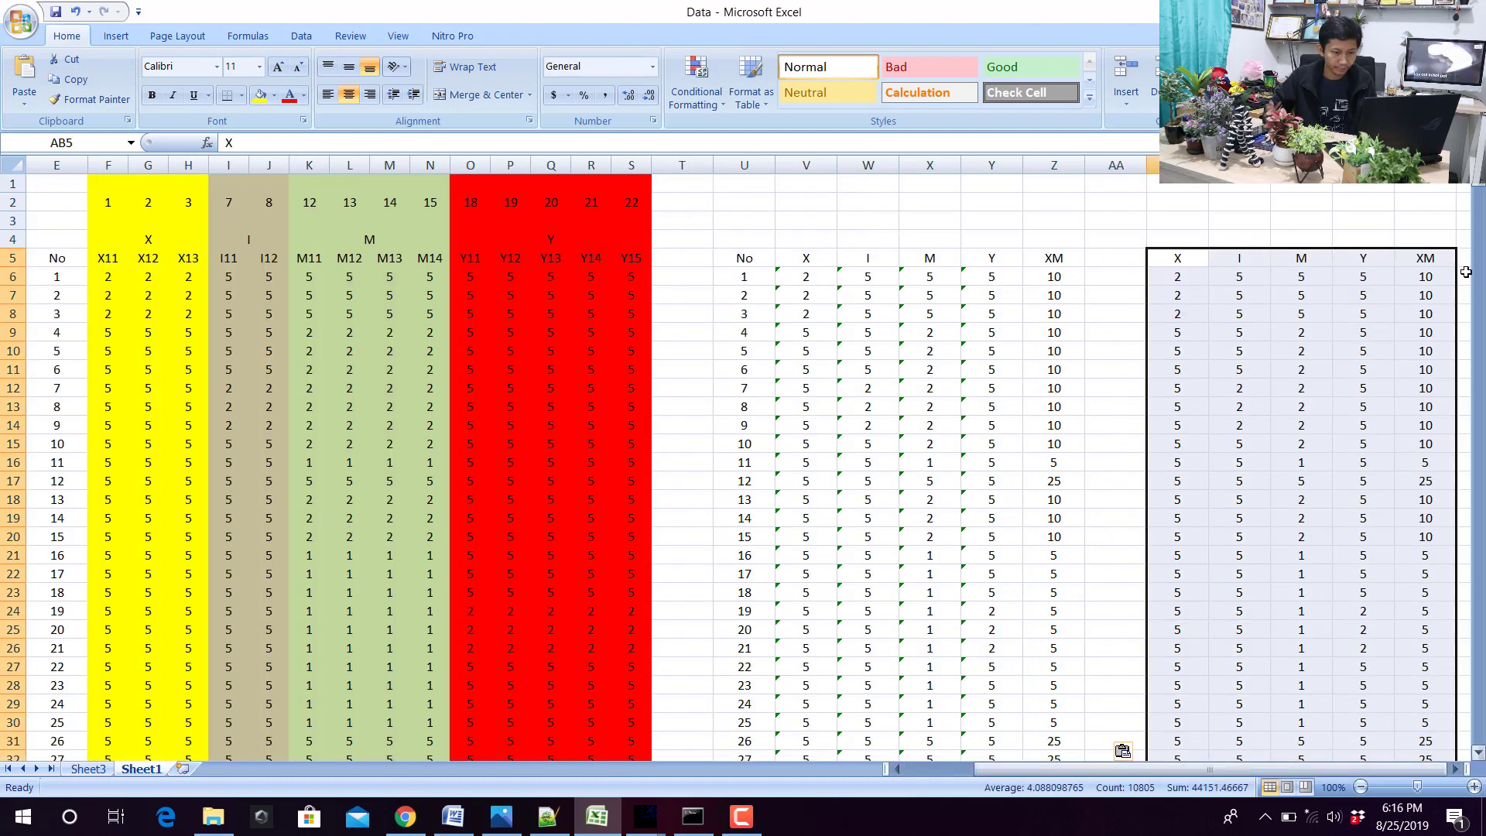
{"action": "left_click_drag", "start_coordinate": [1484, 190], "coordinate": [1483, 704]}
{"action": "key", "text": "ctrl+z"}
{"action": "left_click", "coordinate": [1143, 440]}
Switch to the WarpPLS medmod project, open the SEM model definition in Step 4 and save the model with its existing variables and links.
{"action": "left_click", "coordinate": [645, 817]}
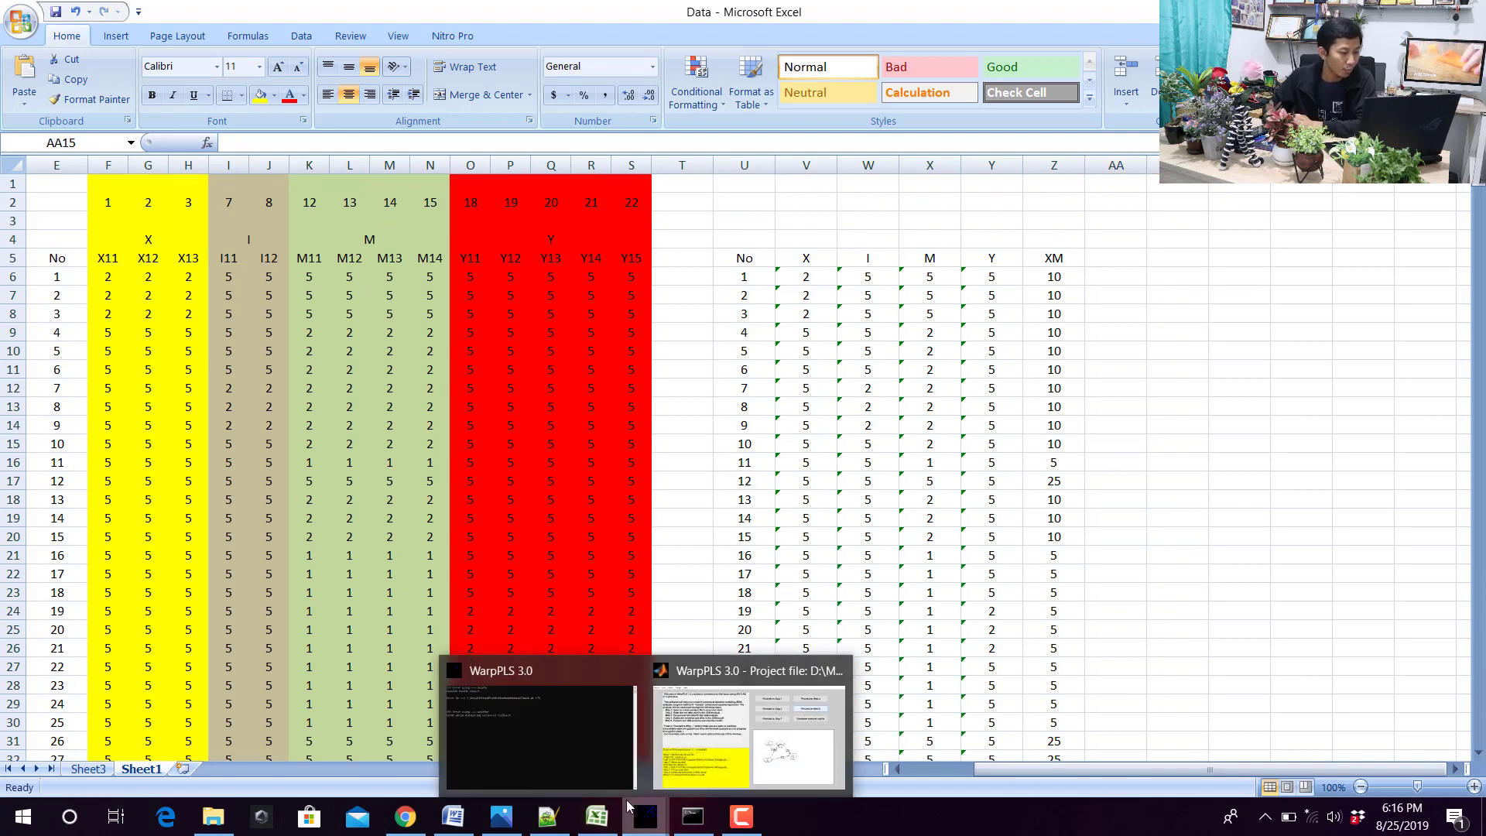
{"action": "left_click", "coordinate": [722, 750]}
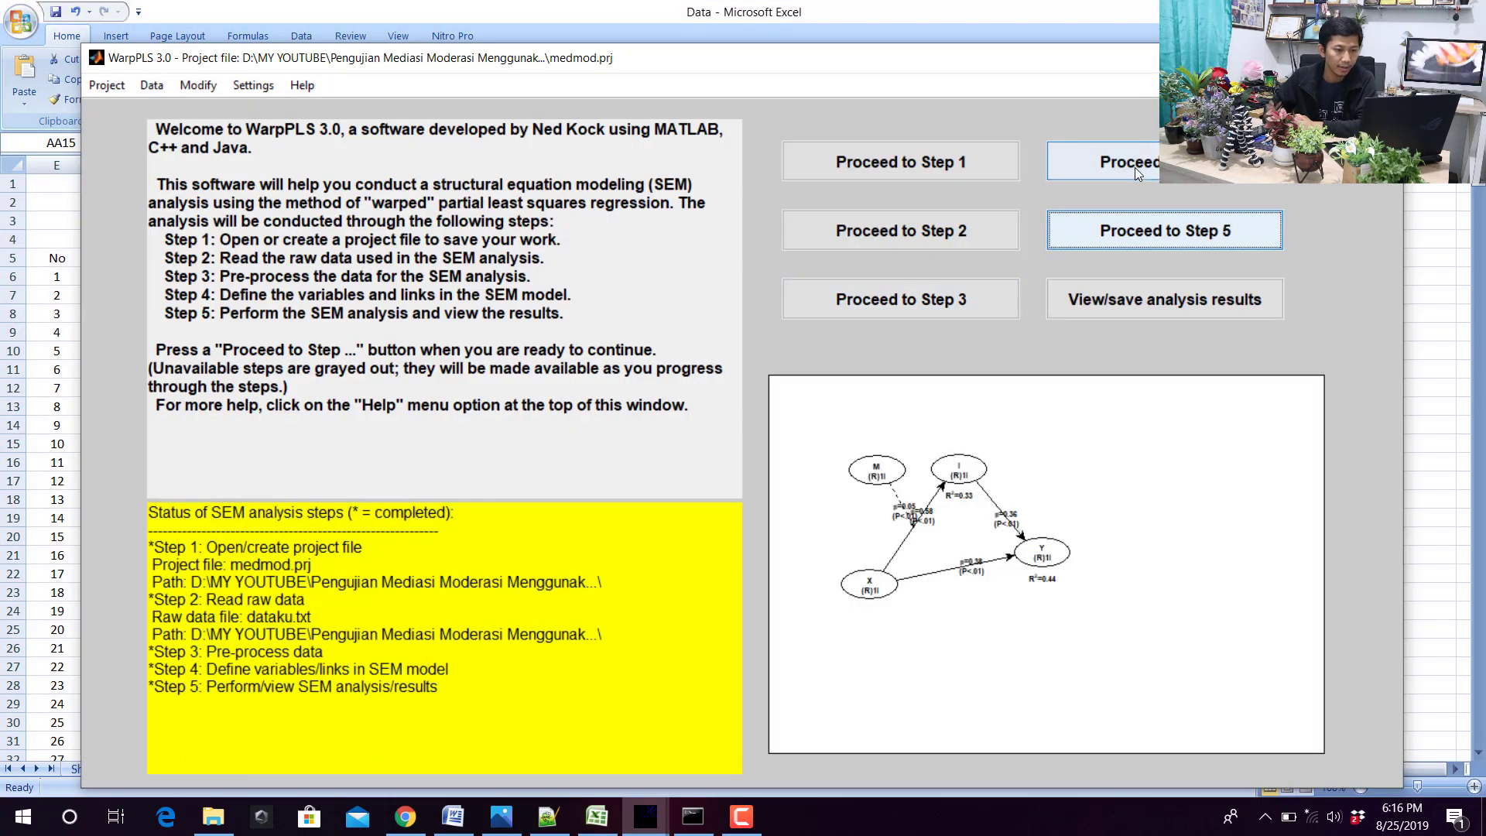
{"action": "left_click", "coordinate": [1135, 169]}
{"action": "left_click", "coordinate": [627, 466]}
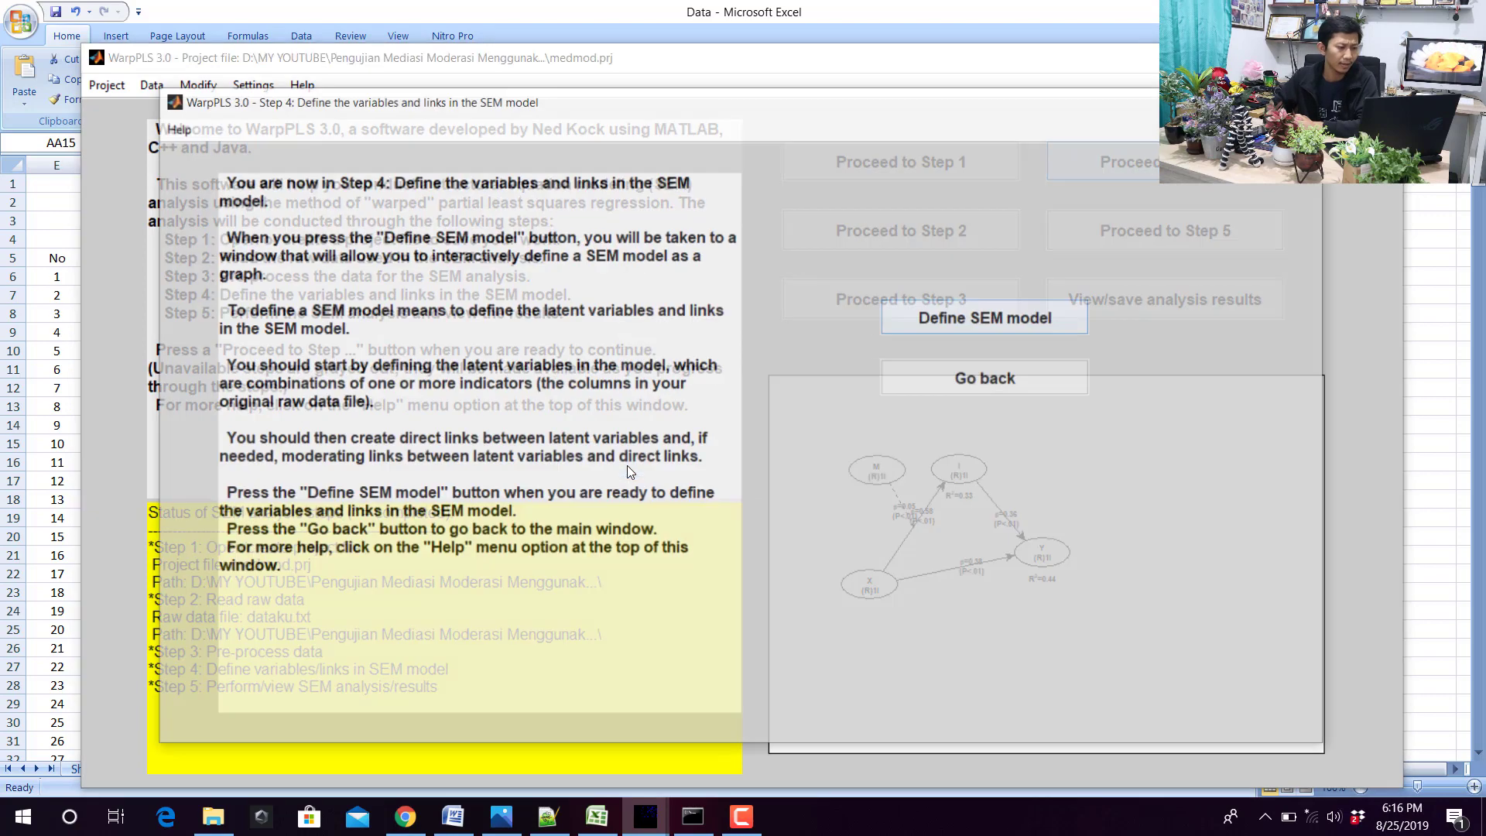
{"action": "left_click", "coordinate": [1005, 318]}
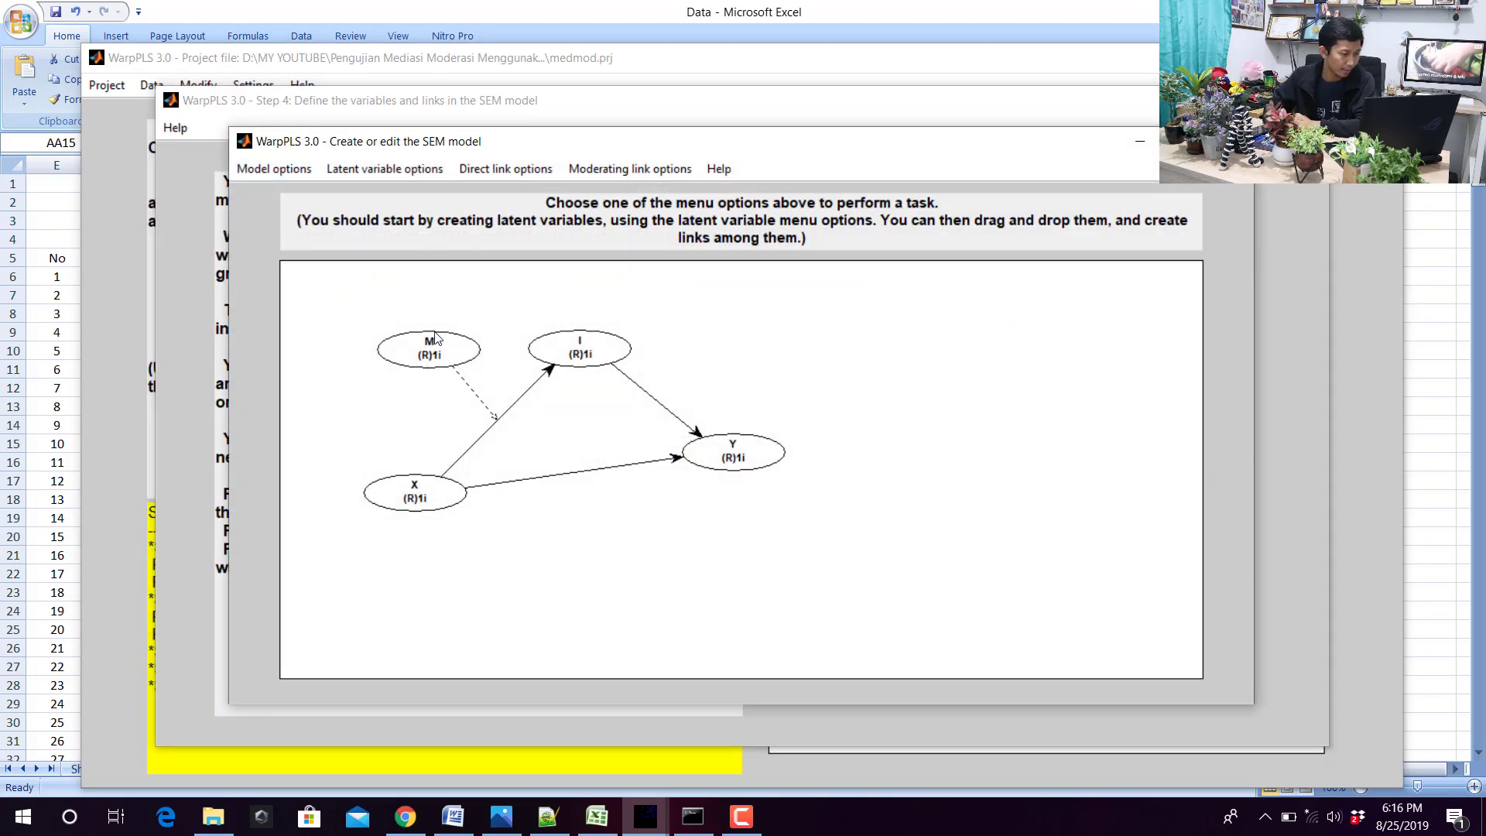
{"action": "left_click", "coordinate": [274, 169]}
{"action": "left_click", "coordinate": [289, 193]}
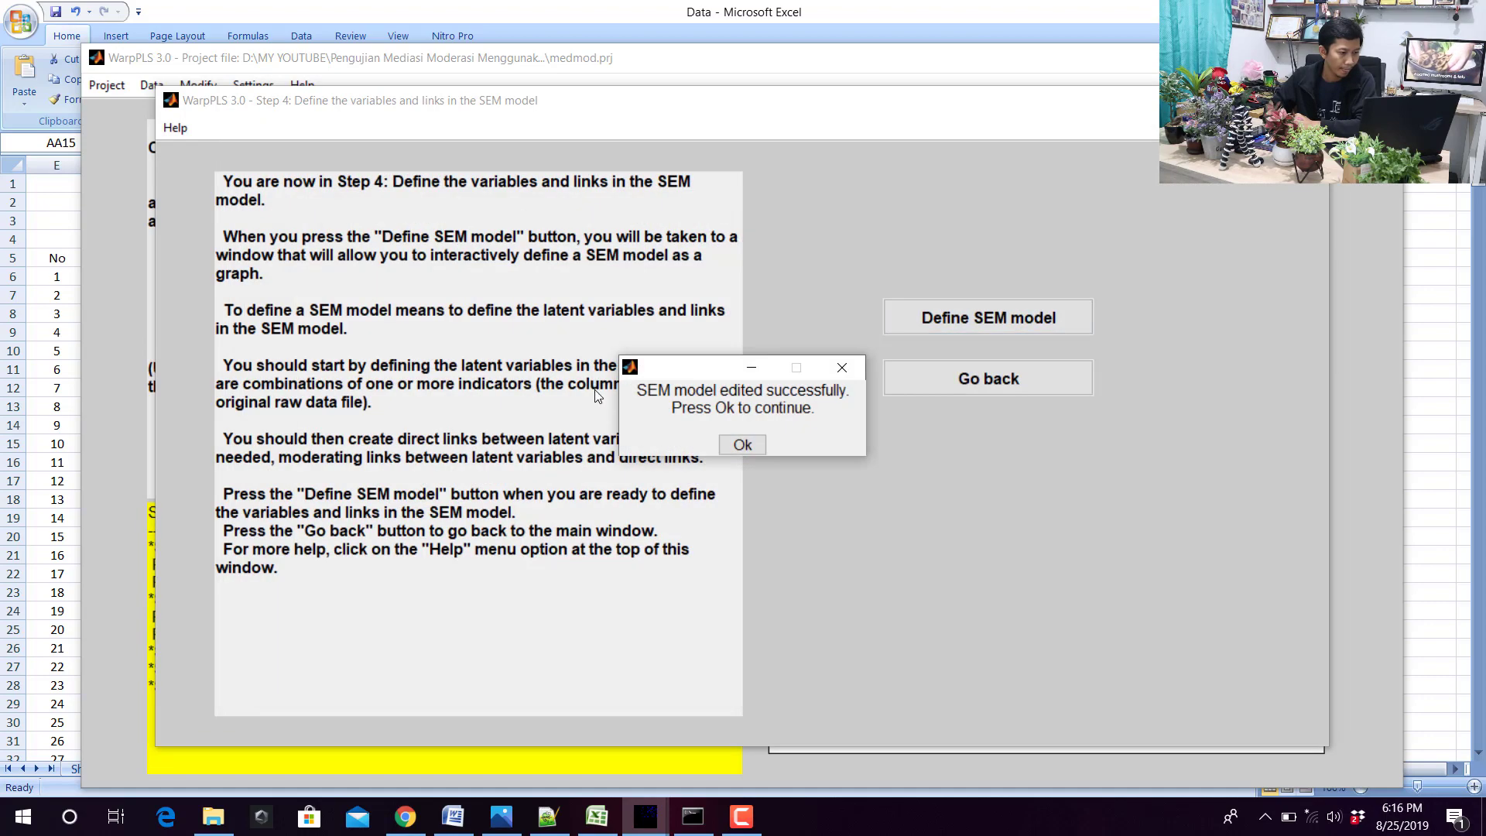
{"action": "left_click", "coordinate": [735, 448]}
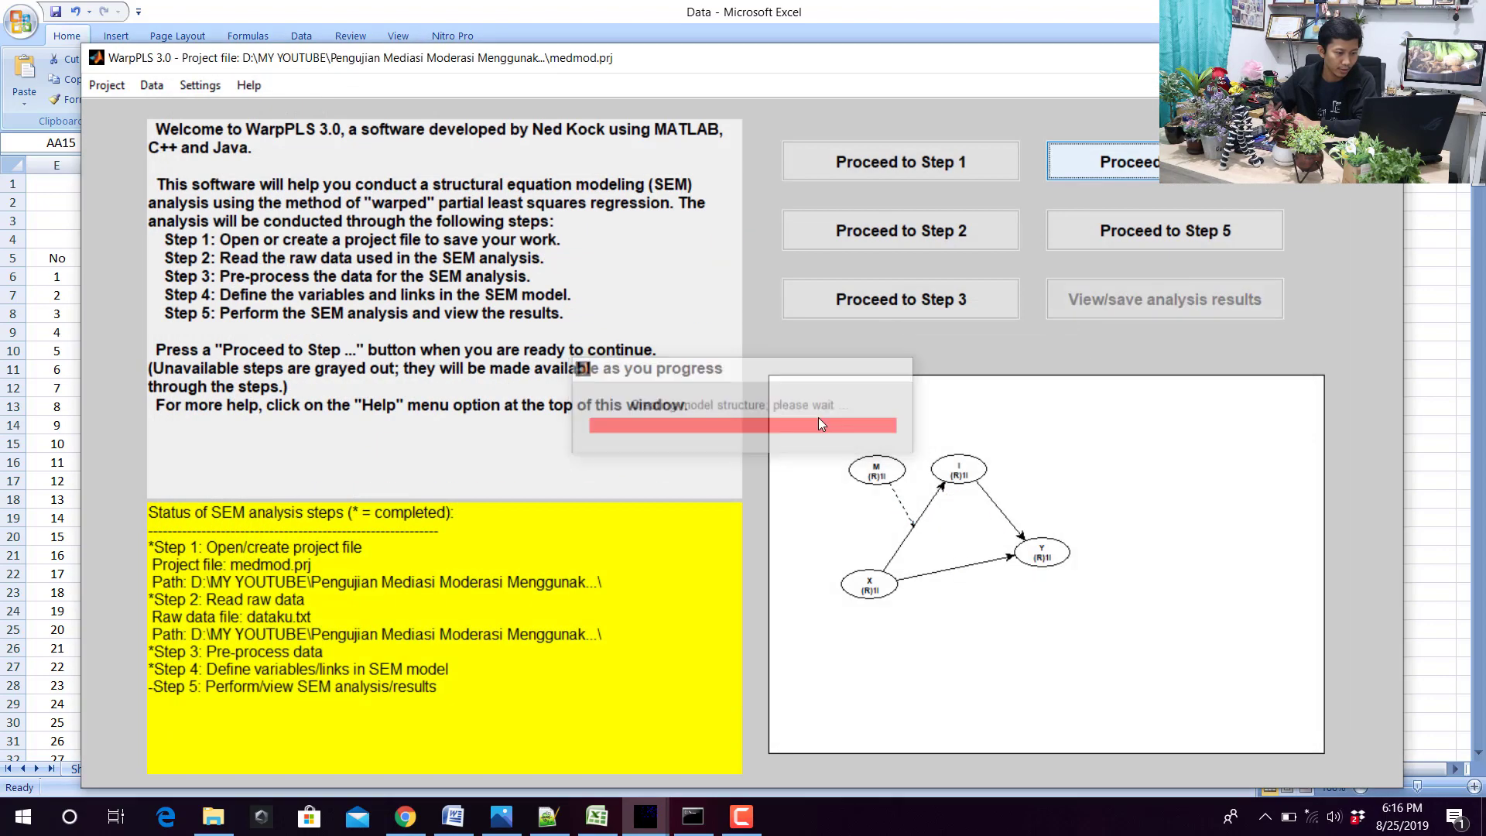
Perform the SEM analysis in Step 5 and display the path coefficients and P values beside the result graph.
{"action": "left_click", "coordinate": [1111, 232]}
{"action": "left_click", "coordinate": [935, 321]}
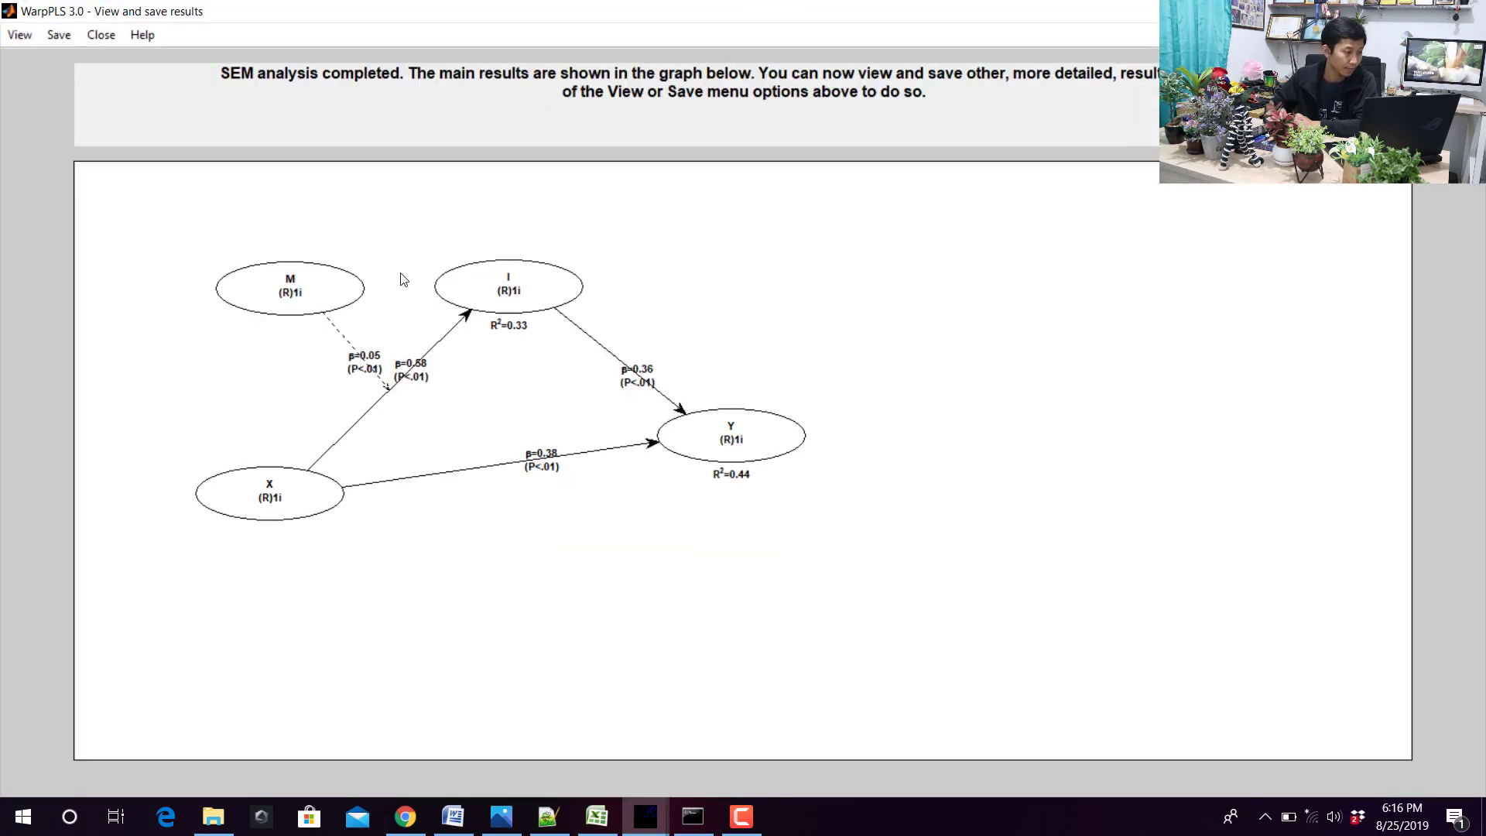
{"action": "left_click", "coordinate": [19, 35]}
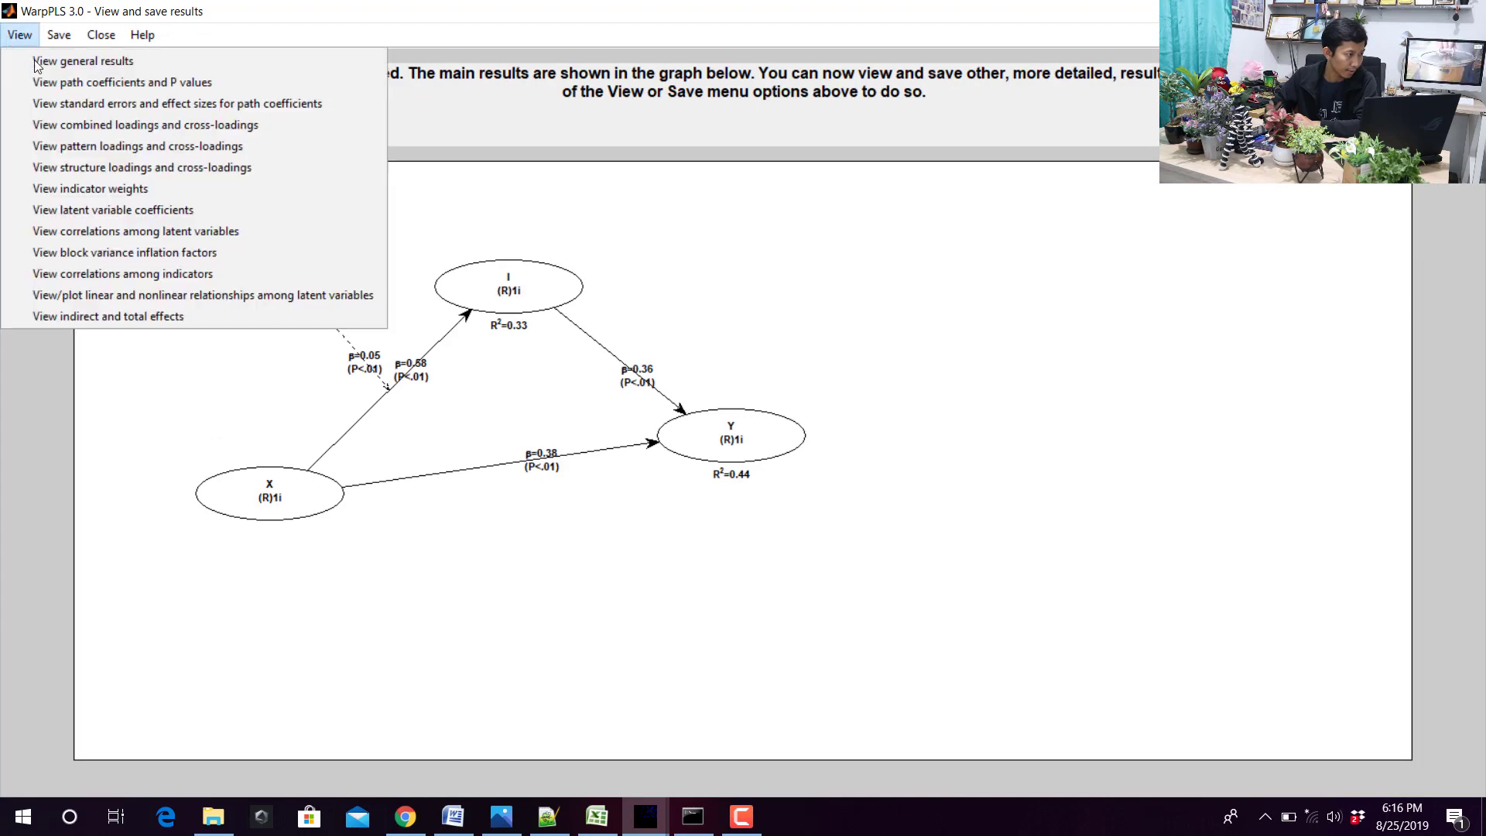
{"action": "left_click", "coordinate": [68, 87]}
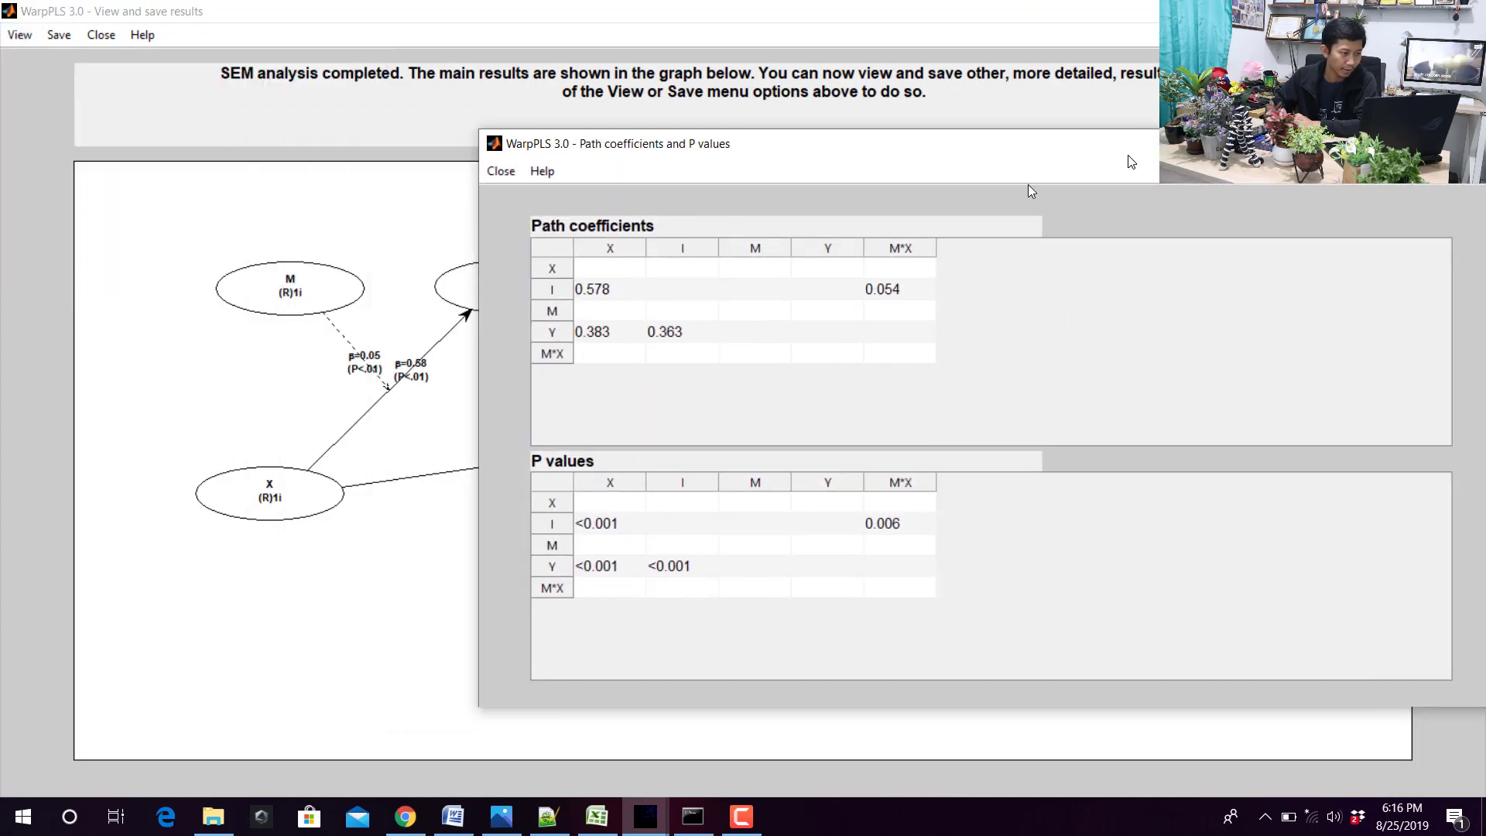
{"action": "left_click_drag", "start_coordinate": [479, 339], "coordinate": [825, 339]}
{"action": "left_click", "coordinate": [936, 296]}
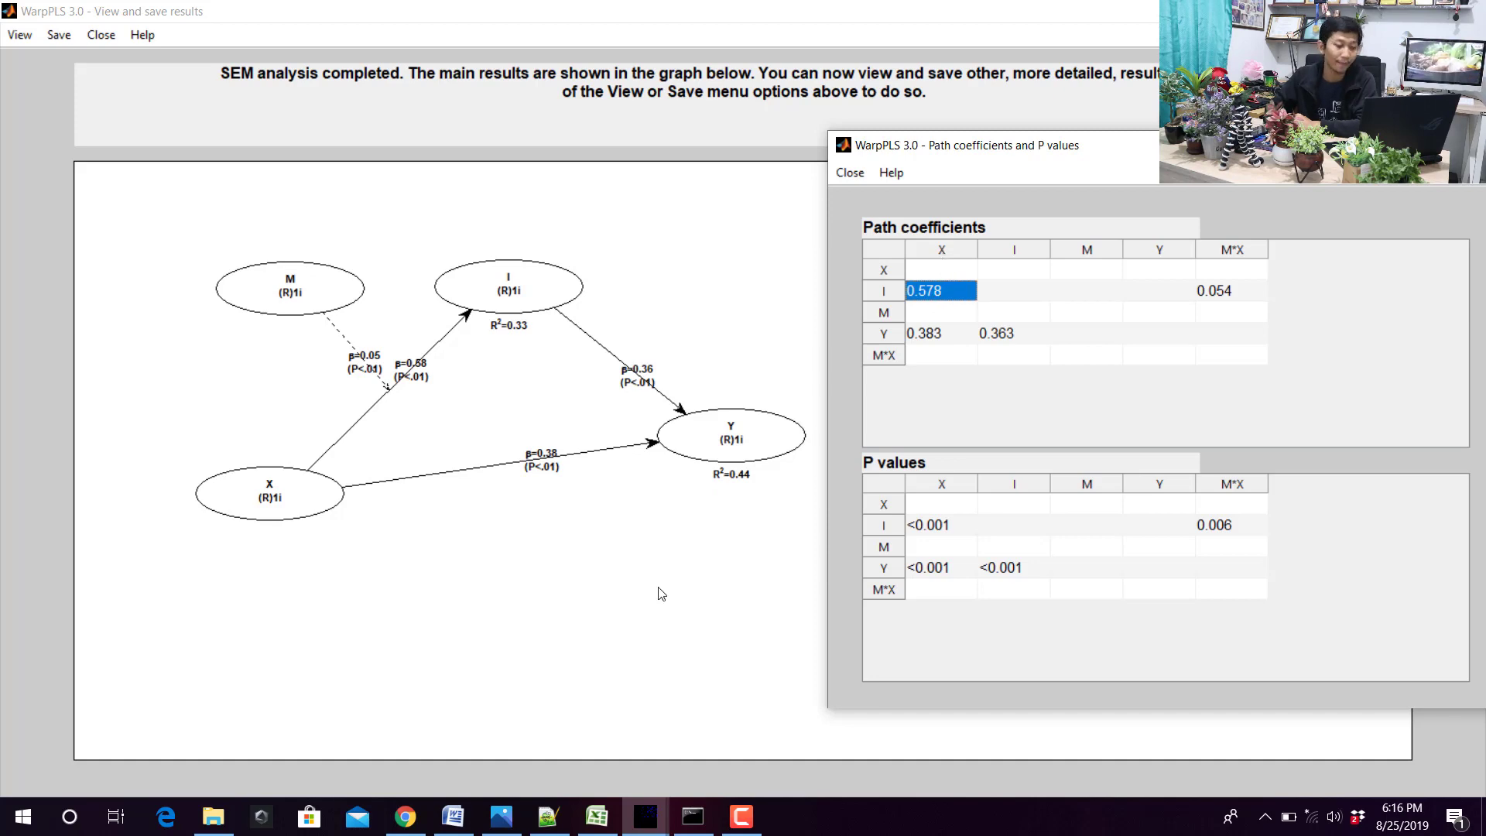
Switch to the lavaan results in Chrome and mark the I ~ X path in row 1 of the Unstandardized Parameter Estimates.
{"action": "left_click", "coordinate": [406, 813]}
{"action": "scroll", "coordinate": [499, 603], "scroll_direction": "up", "scroll_amount": 8}
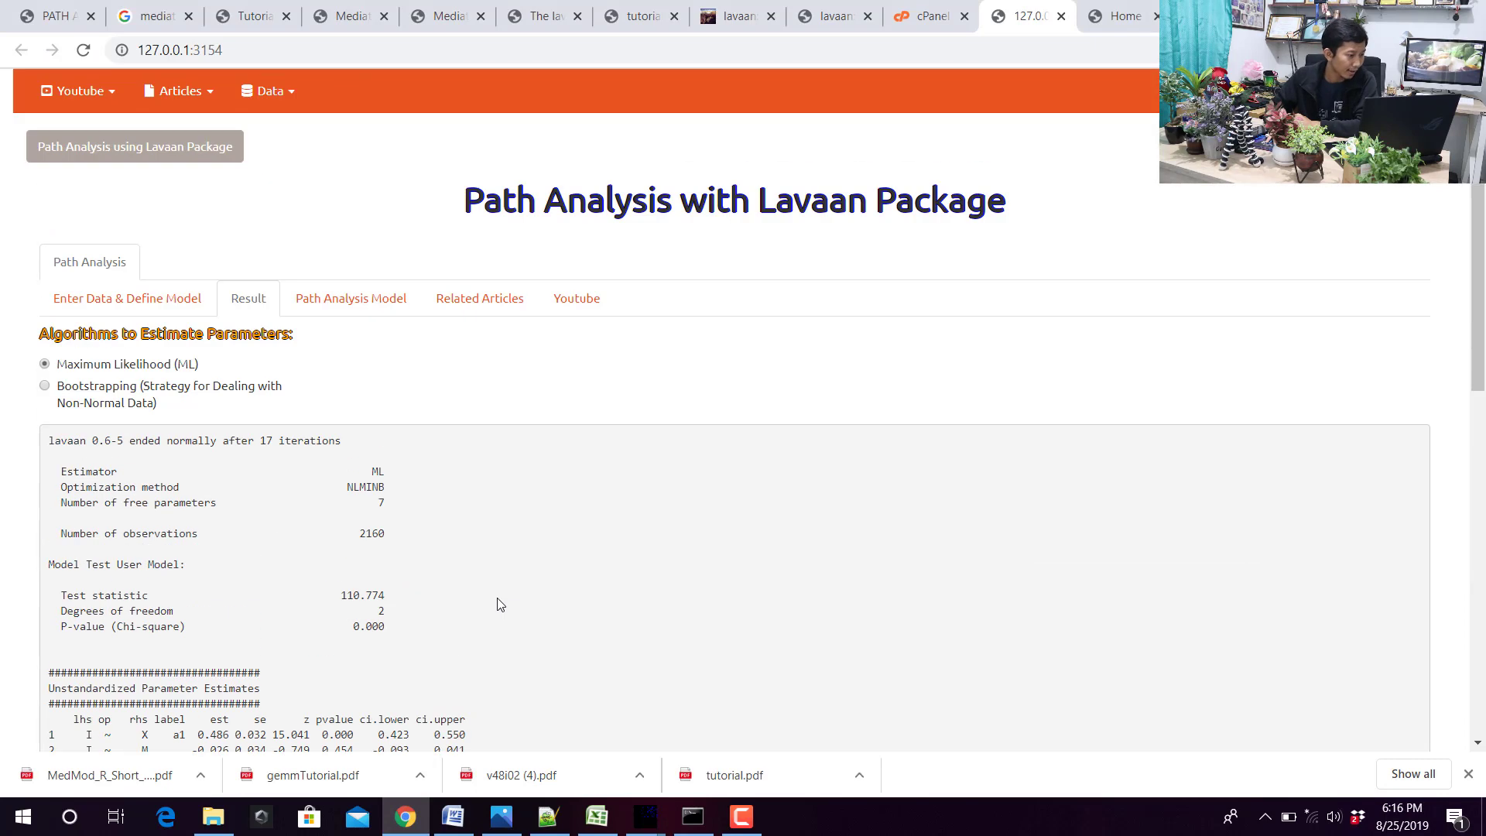
{"action": "scroll", "coordinate": [499, 604], "scroll_direction": "down", "scroll_amount": 3}
{"action": "scroll", "coordinate": [500, 604], "scroll_direction": "down", "scroll_amount": 1}
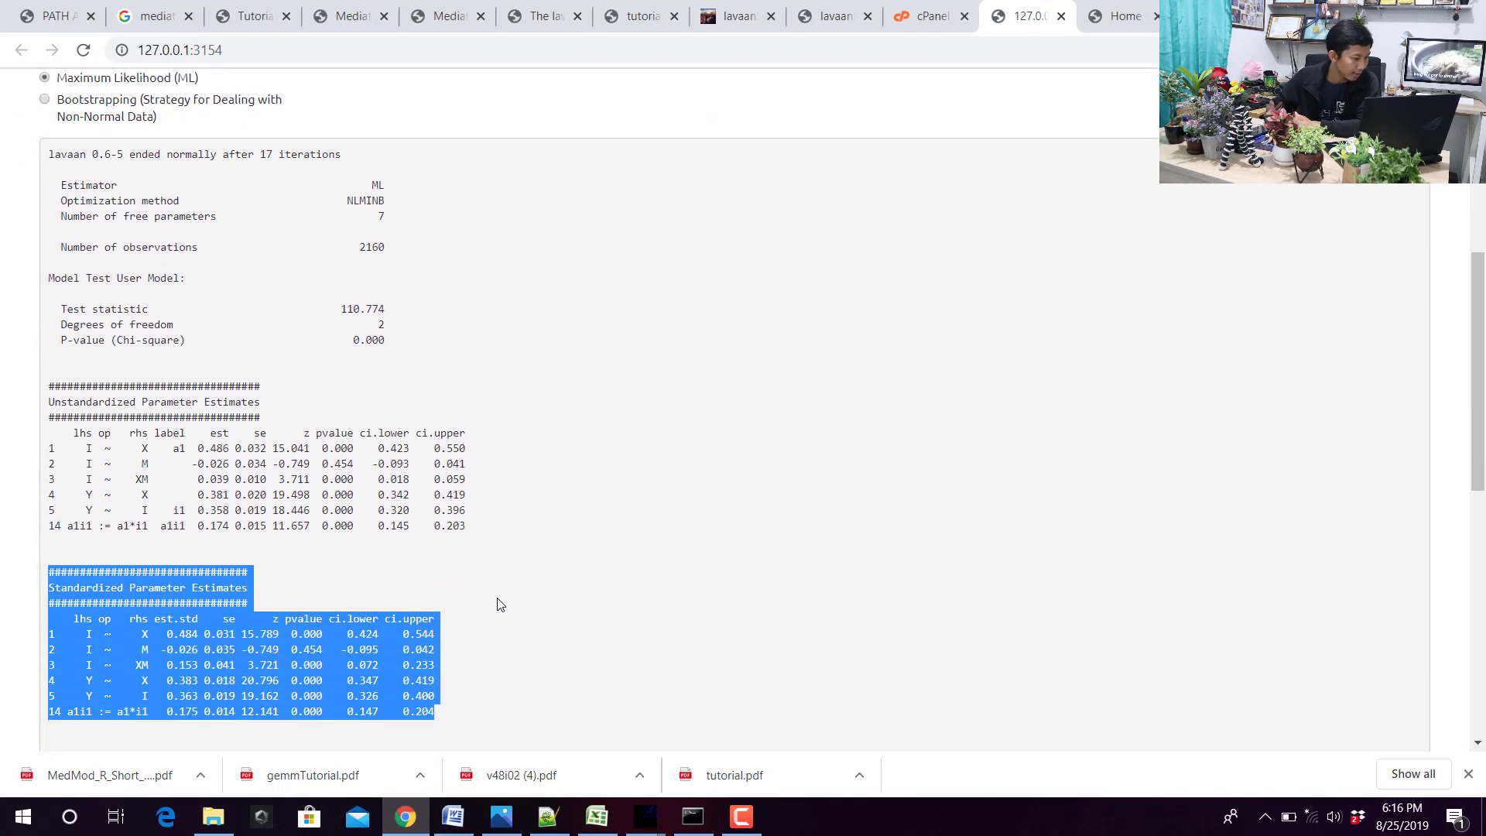
{"action": "left_click", "coordinate": [125, 471]}
{"action": "left_click_drag", "start_coordinate": [149, 446], "coordinate": [86, 449]}
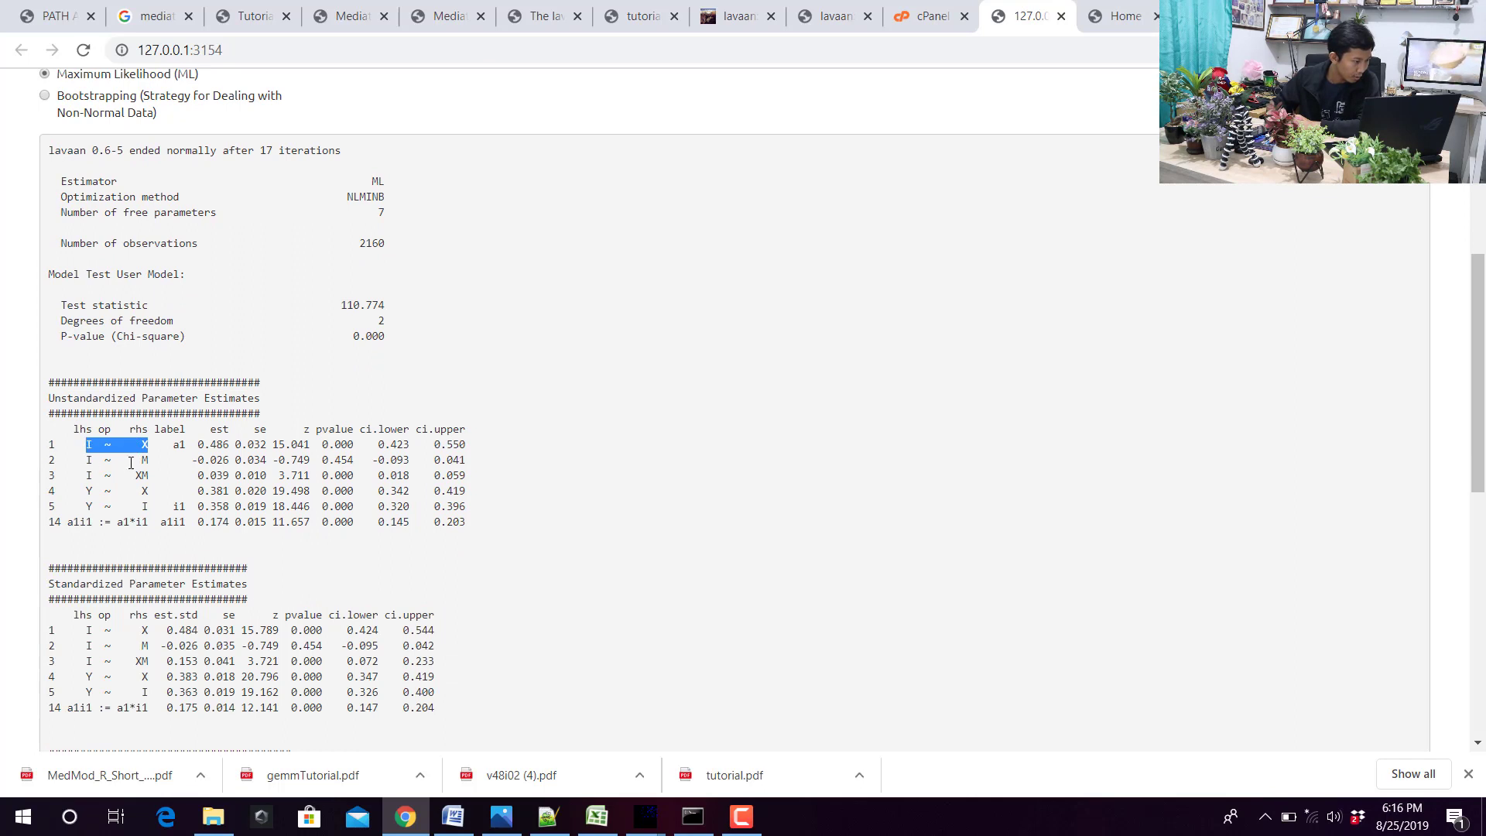
Mark the I ~ X estimate in both the Unstandardized and the Standardized Parameter Estimates of the lavaan output.
{"action": "scroll", "coordinate": [199, 466], "scroll_direction": "down", "scroll_amount": 1}
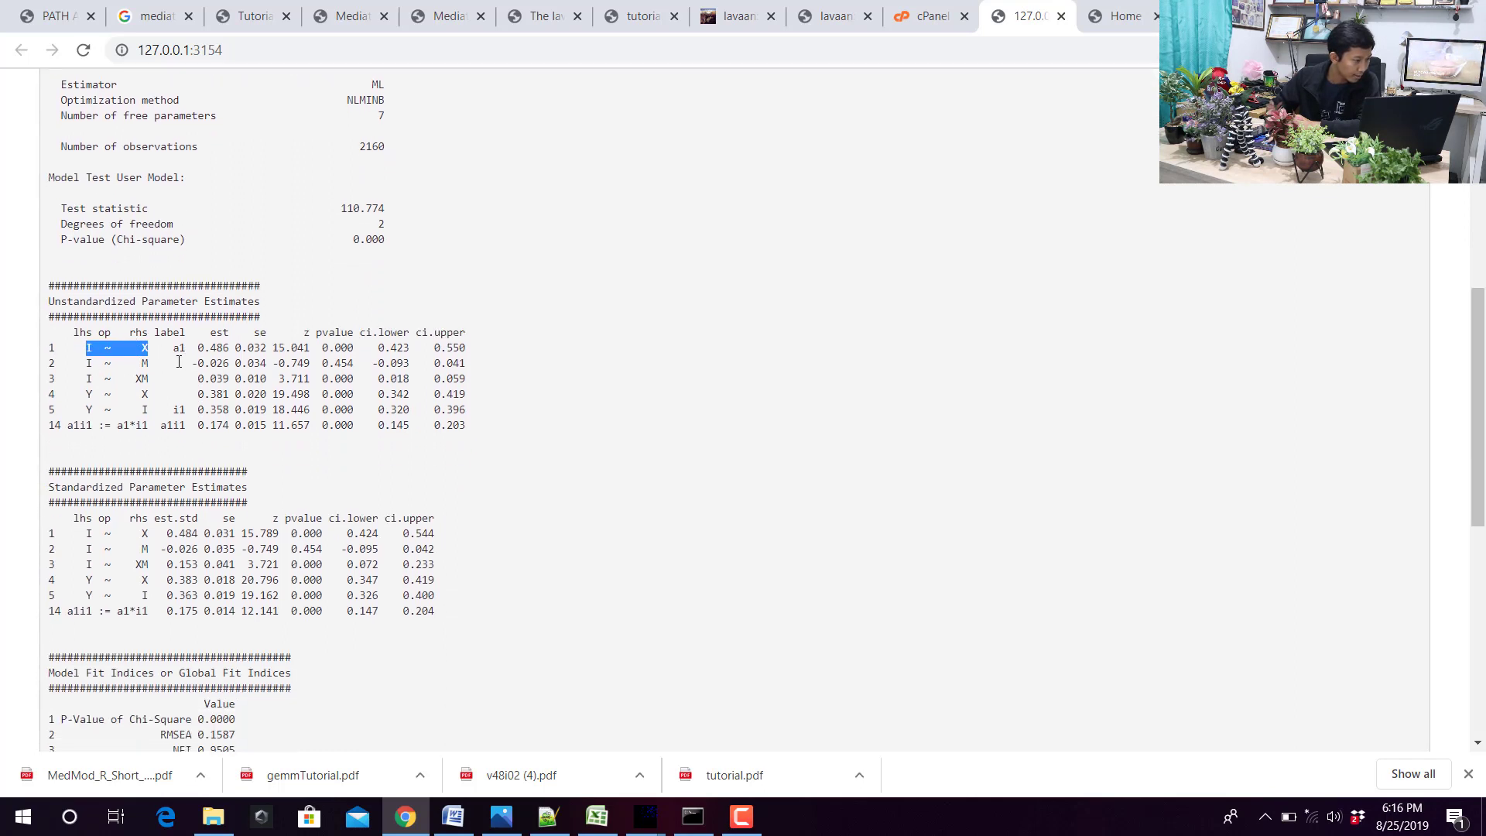
{"action": "left_click_drag", "start_coordinate": [197, 348], "coordinate": [225, 351]}
{"action": "scroll", "coordinate": [171, 398], "scroll_direction": "down", "scroll_amount": 1}
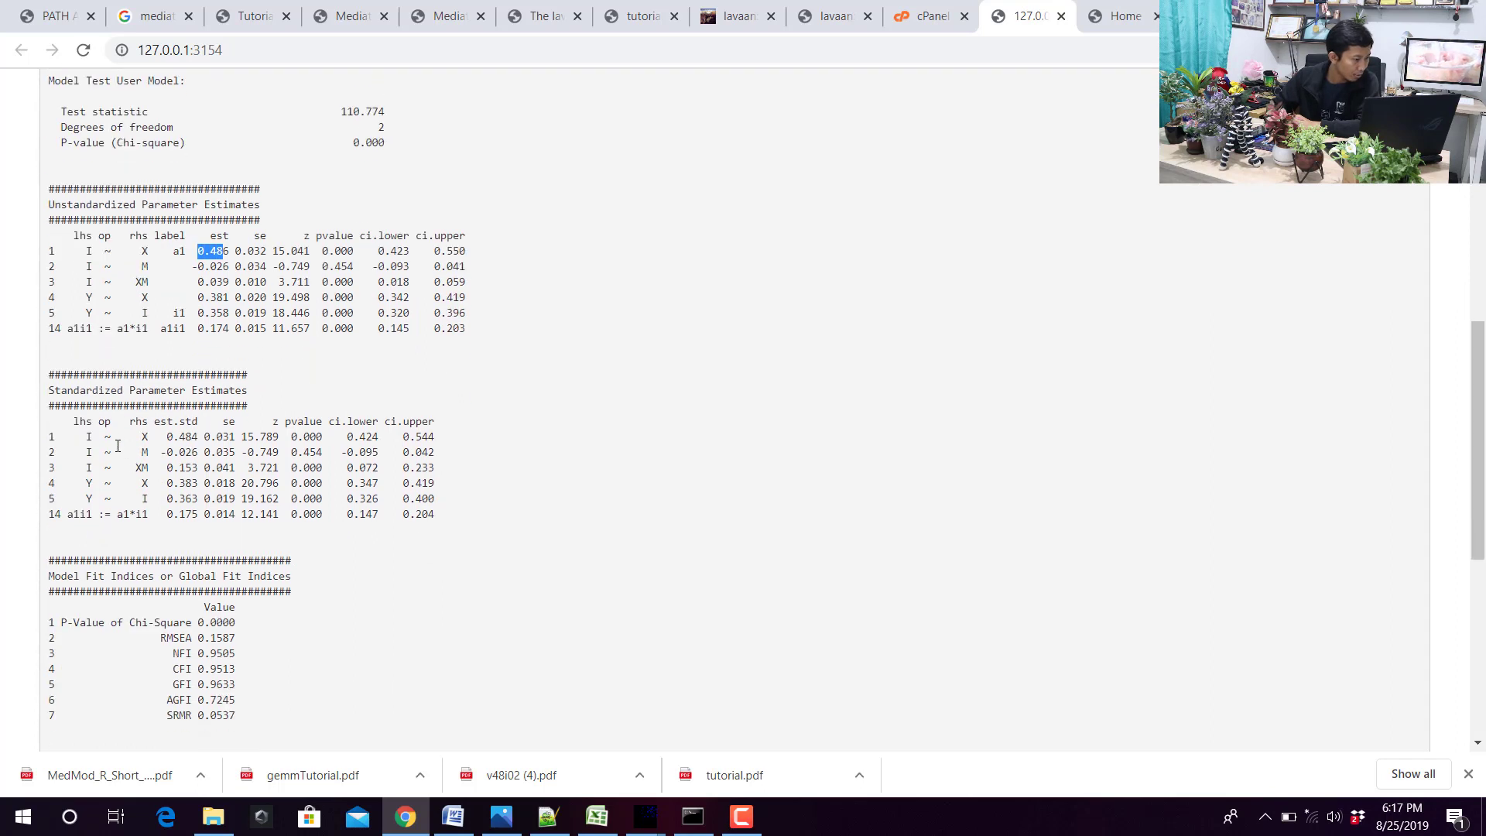
{"action": "left_click_drag", "start_coordinate": [173, 438], "coordinate": [194, 438]}
Compare the X to Y path coefficient in WarpPLS with the Y ~ X standardized estimate in the lavaan results in Chrome.
{"action": "left_click", "coordinate": [646, 816]}
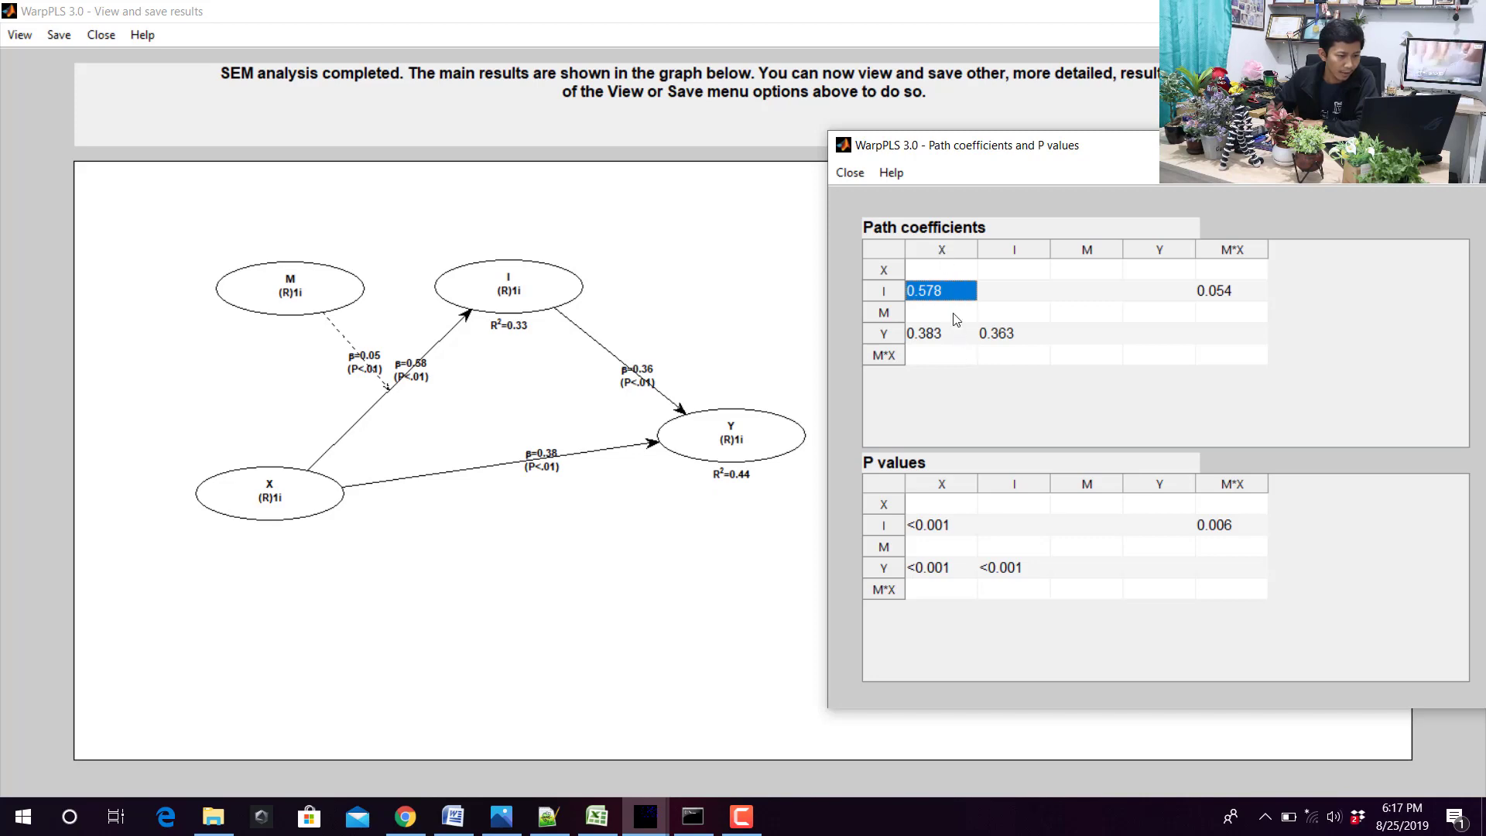
{"action": "left_click", "coordinate": [958, 337]}
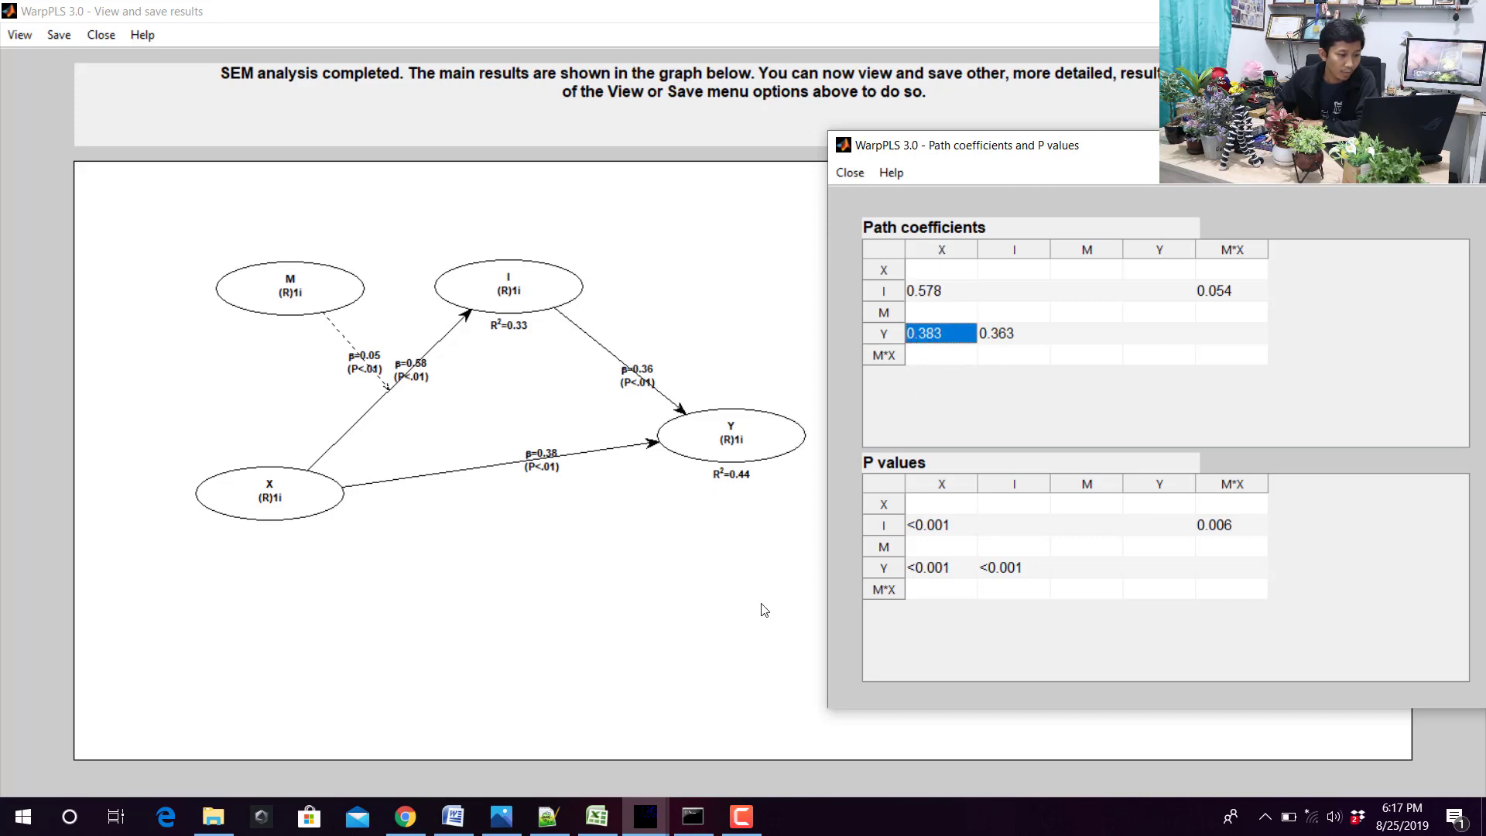
{"action": "left_click", "coordinate": [410, 814]}
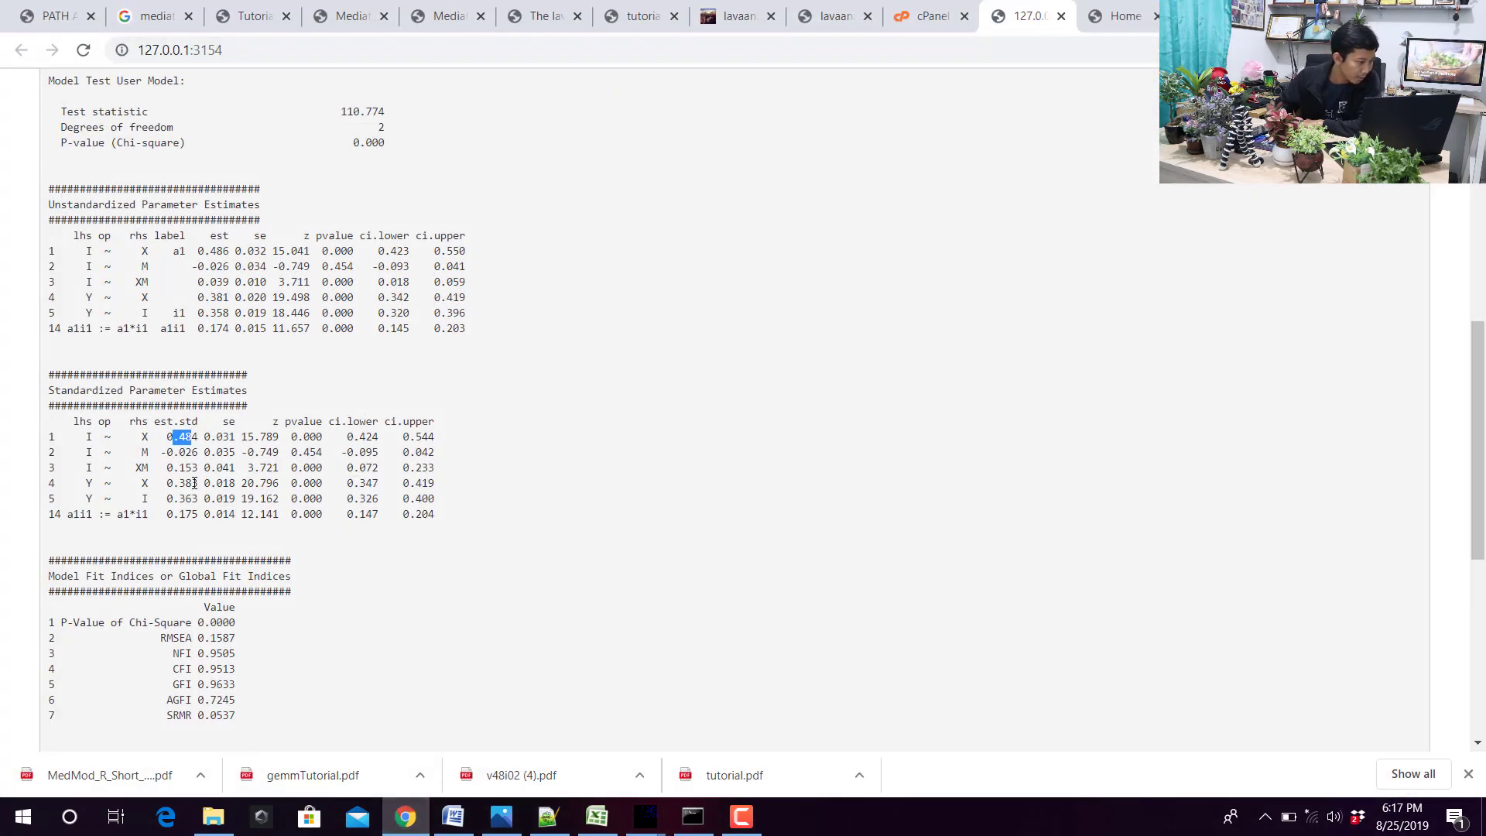
{"action": "left_click_drag", "start_coordinate": [152, 483], "coordinate": [88, 485]}
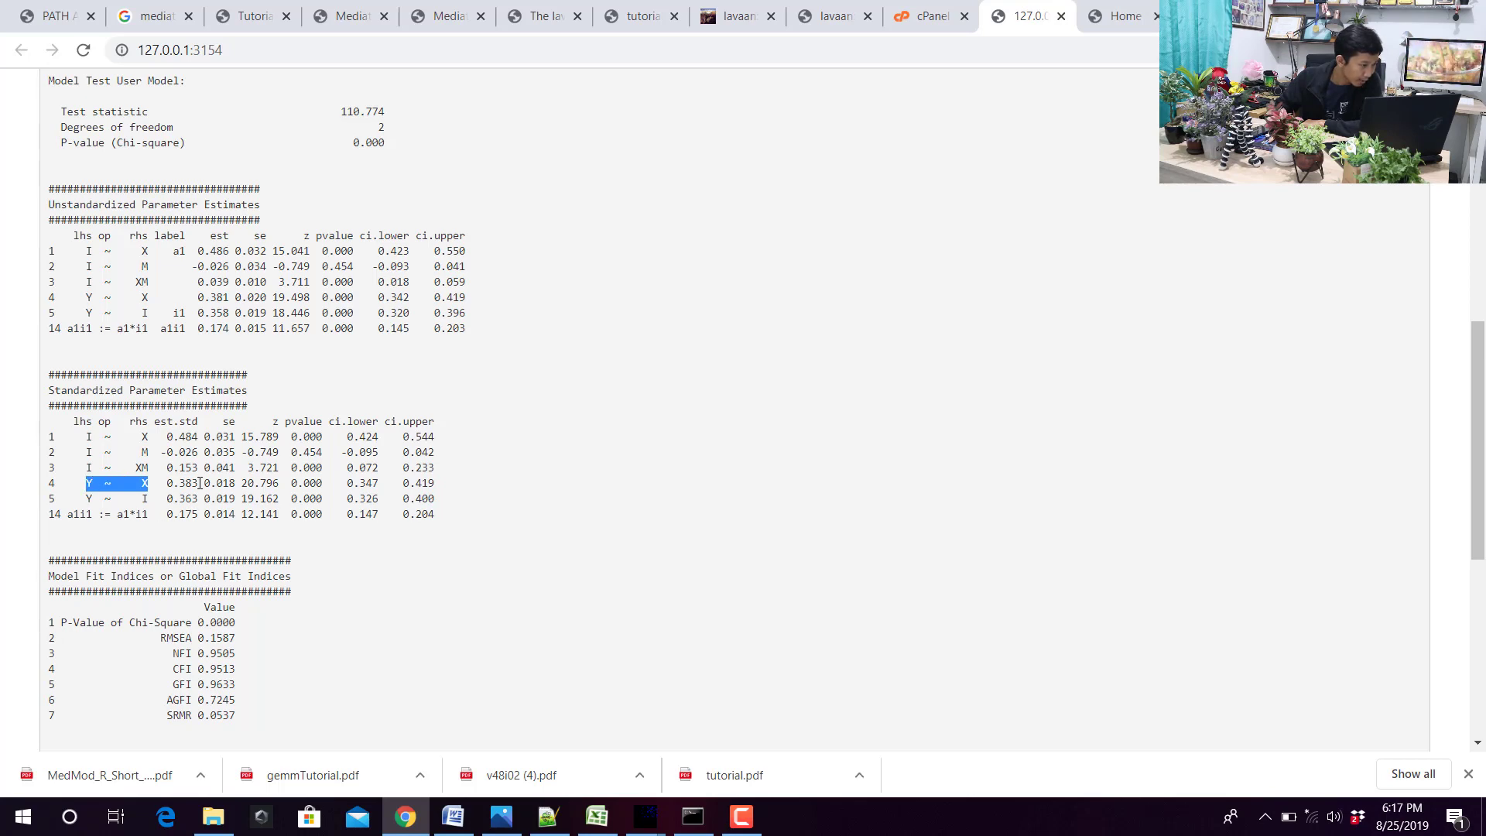
{"action": "left_click_drag", "start_coordinate": [193, 484], "coordinate": [91, 484]}
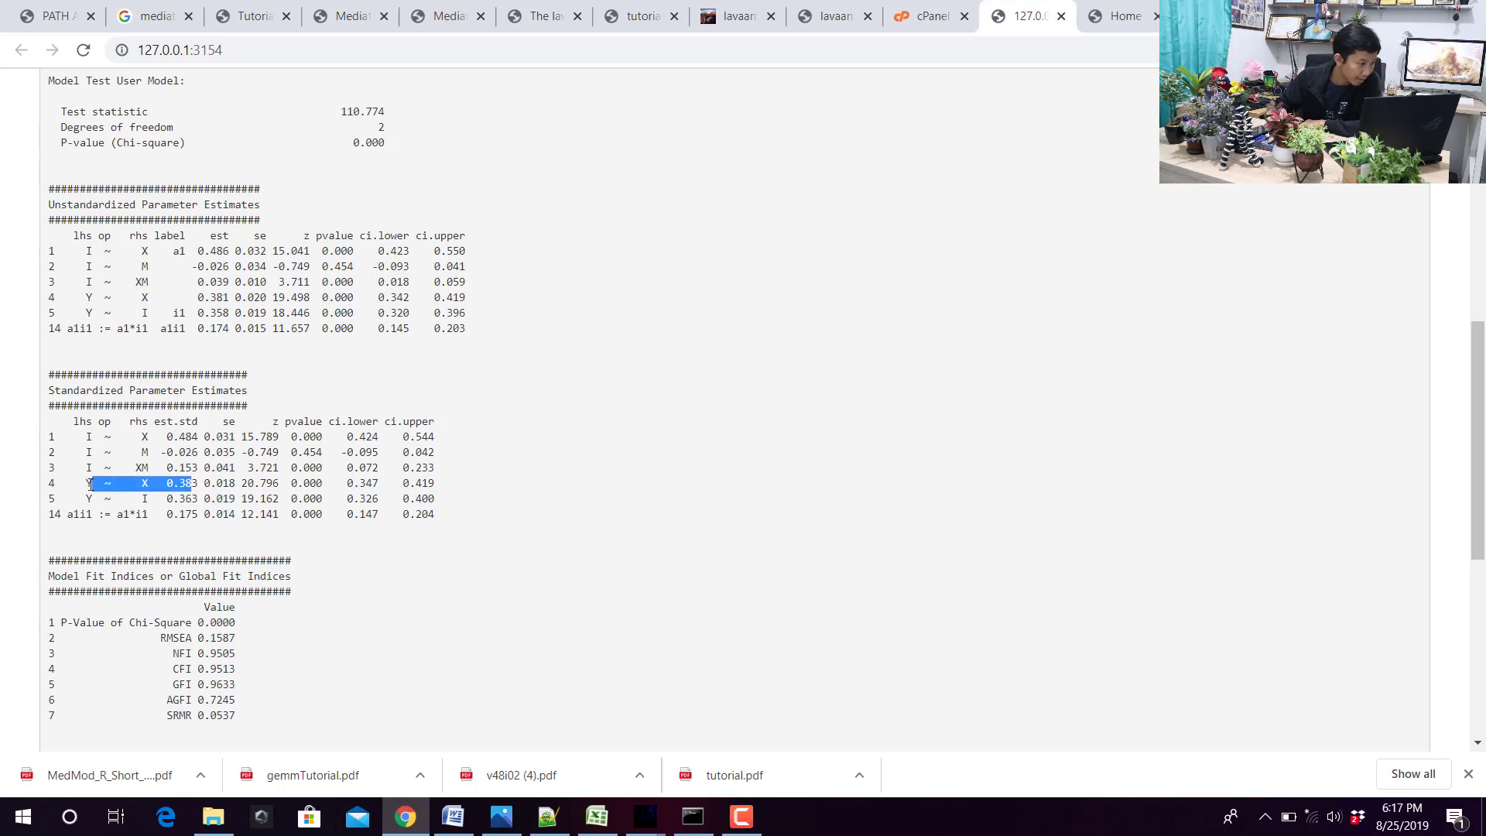
Switch to the WarpPLS path coefficients window over the lavaan output and mark the I to Y coefficient.
{"action": "mouse_move", "coordinate": [650, 821]}
{"action": "left_click", "coordinate": [958, 743]}
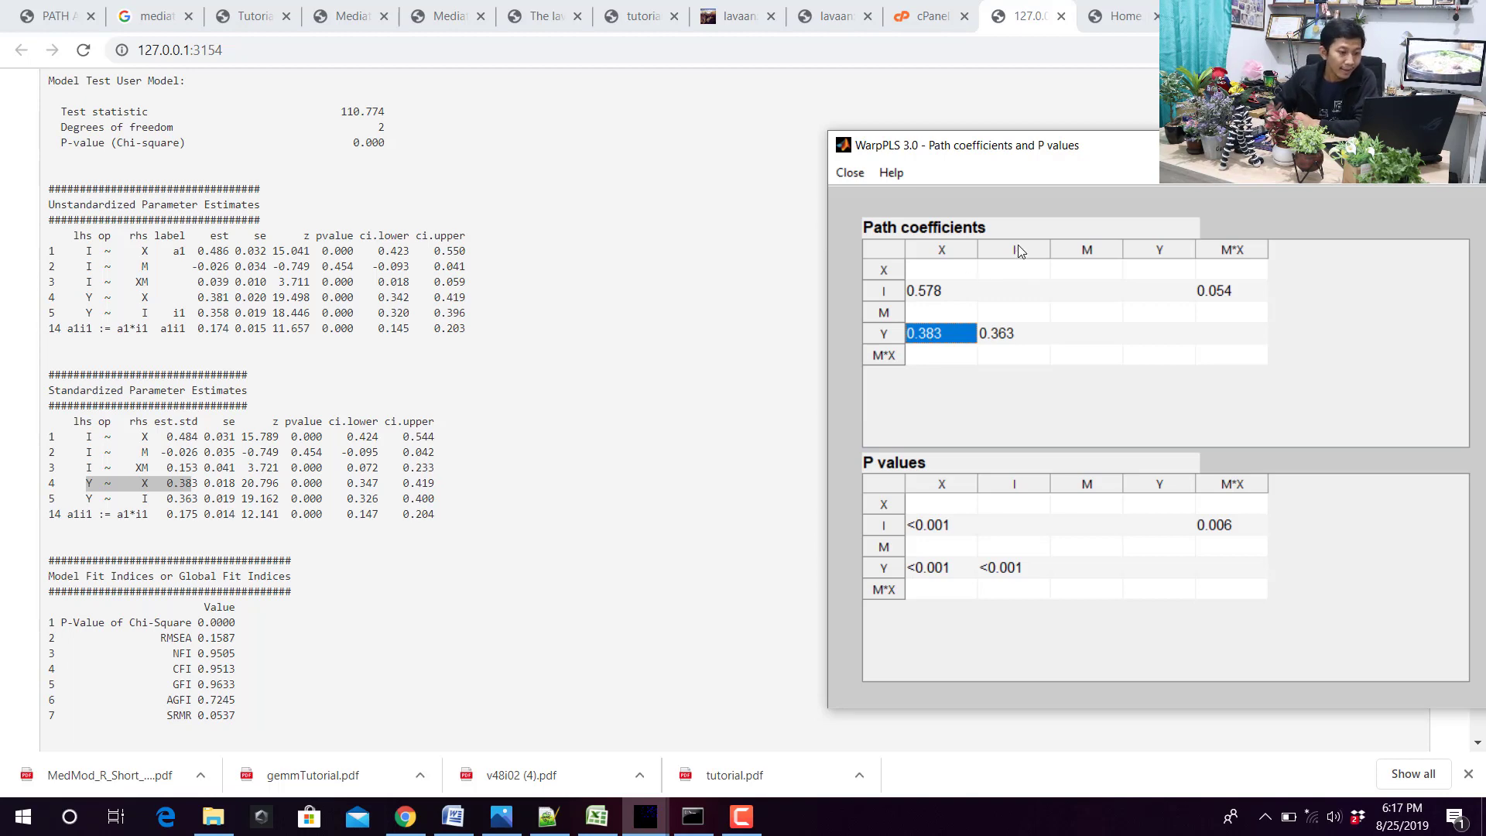
{"action": "left_click", "coordinate": [1014, 338]}
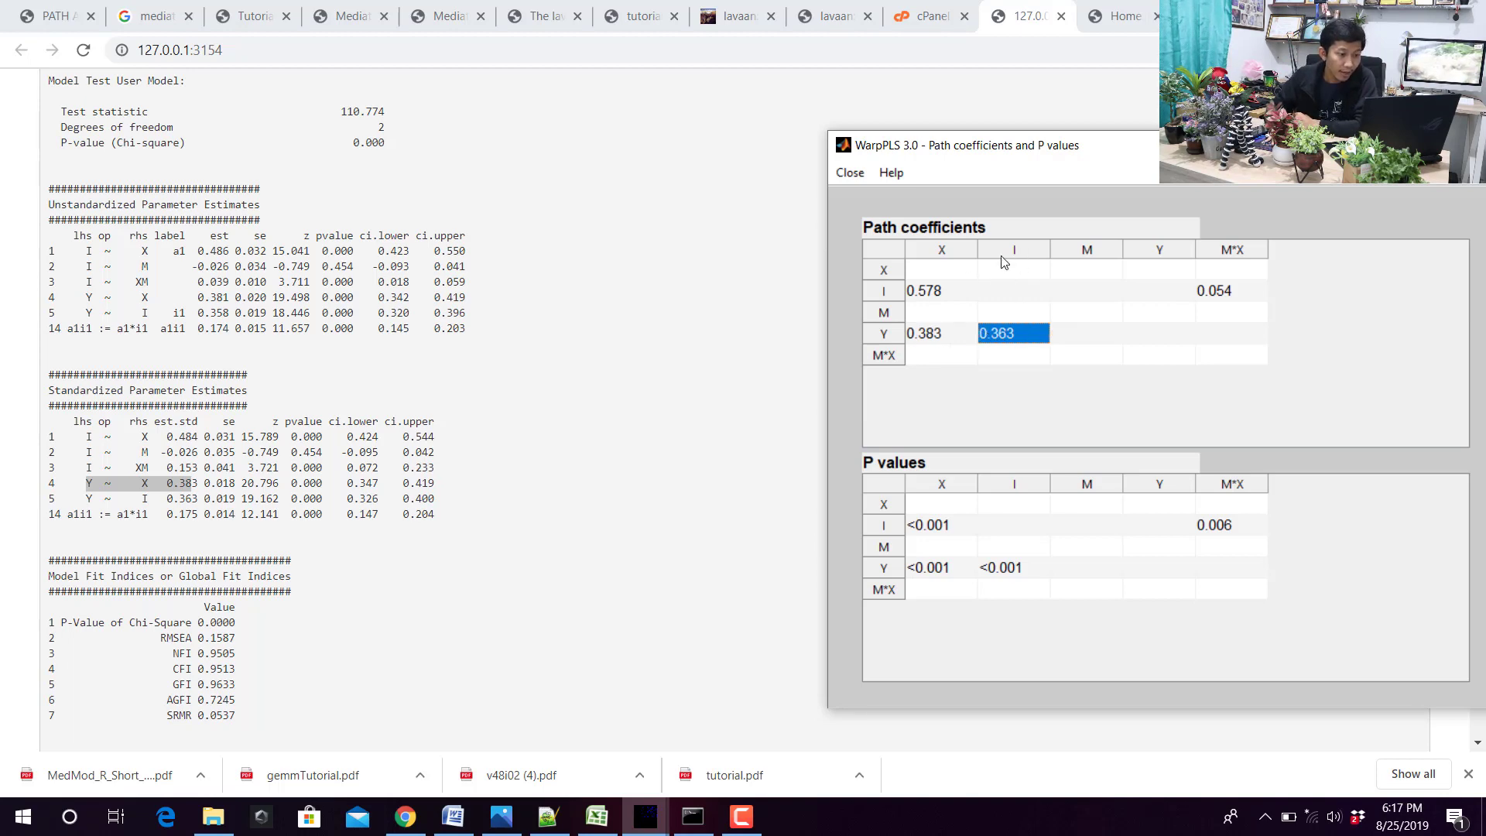
{"action": "left_click", "coordinate": [645, 817]}
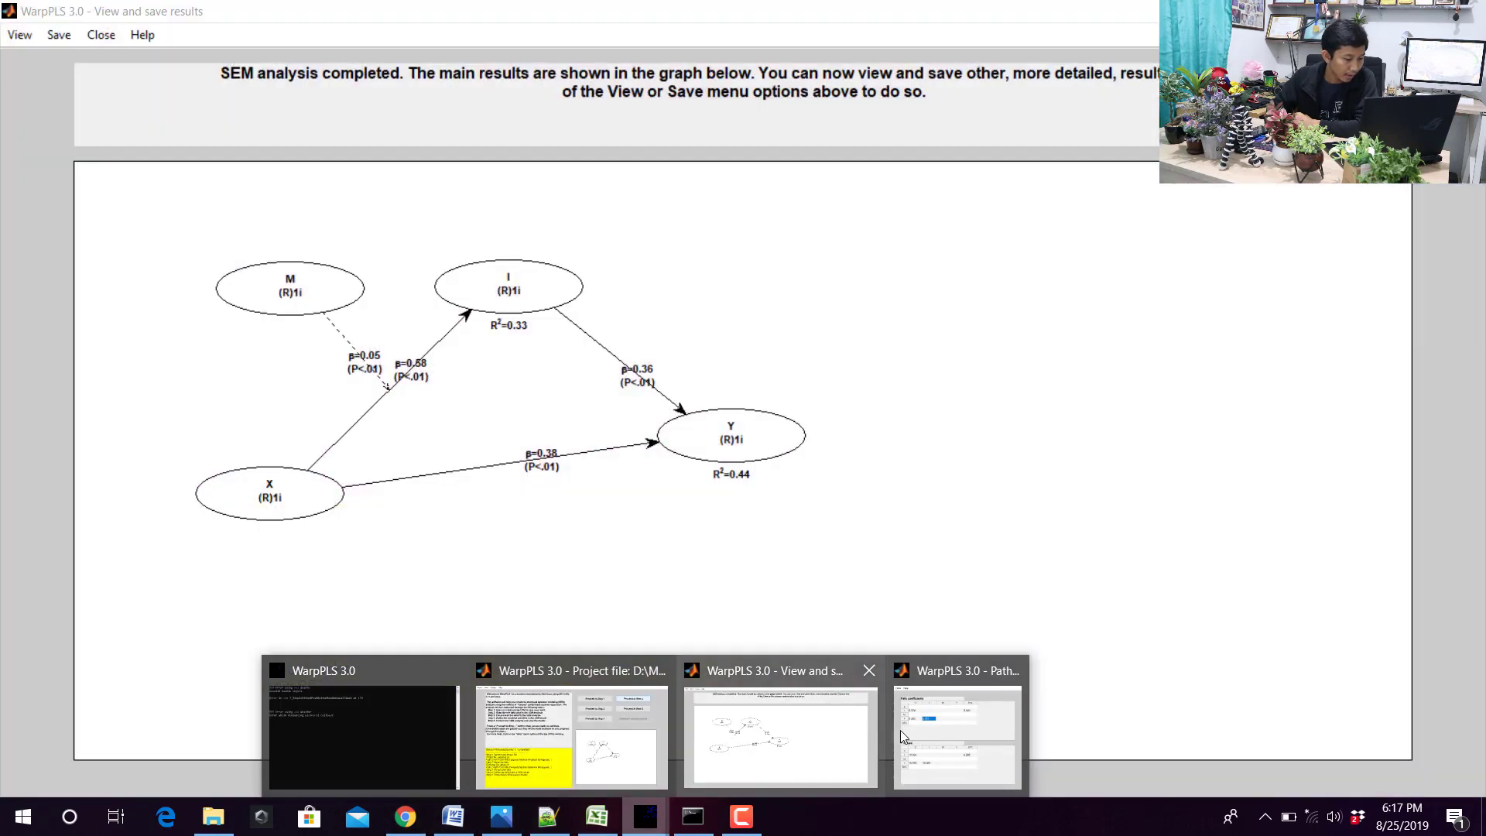
{"action": "left_click", "coordinate": [897, 727]}
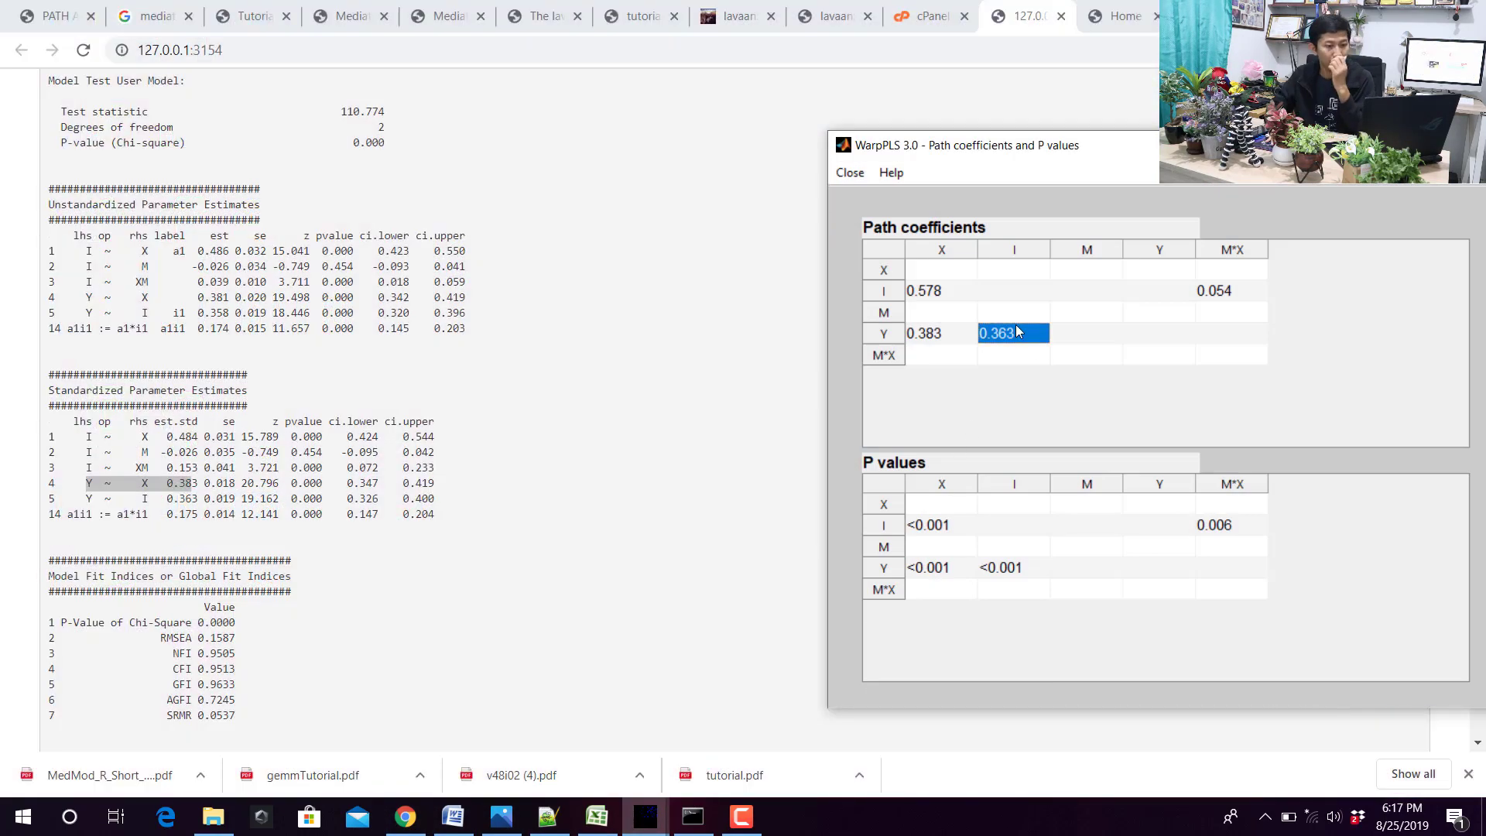
Compare the X to I path's coefficient and P value in WarpPLS with the standardized I ~ X row of the lavaan results in Chrome.
{"action": "left_click", "coordinate": [944, 299]}
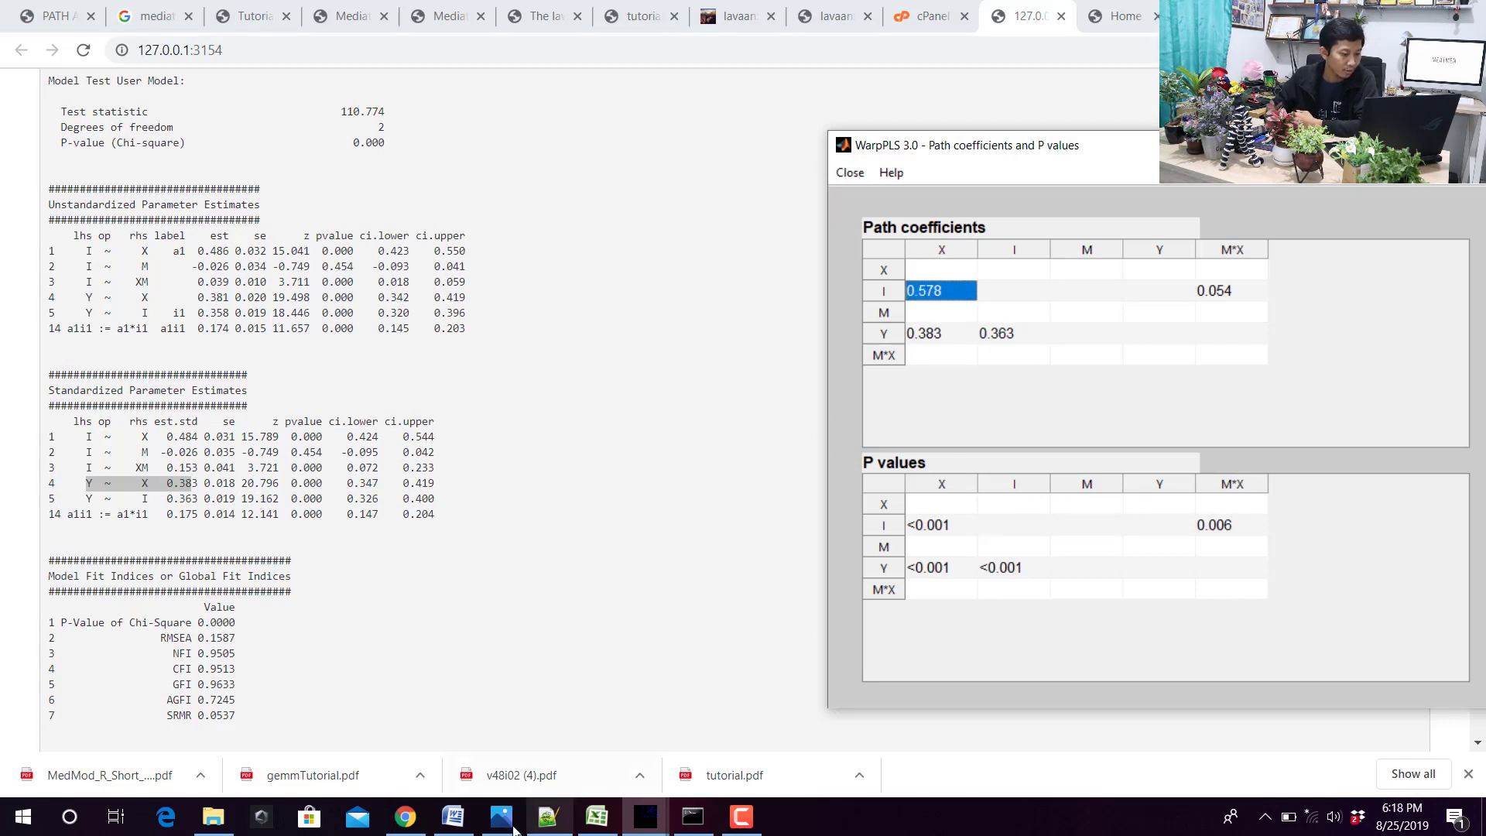
{"action": "left_click", "coordinate": [405, 817]}
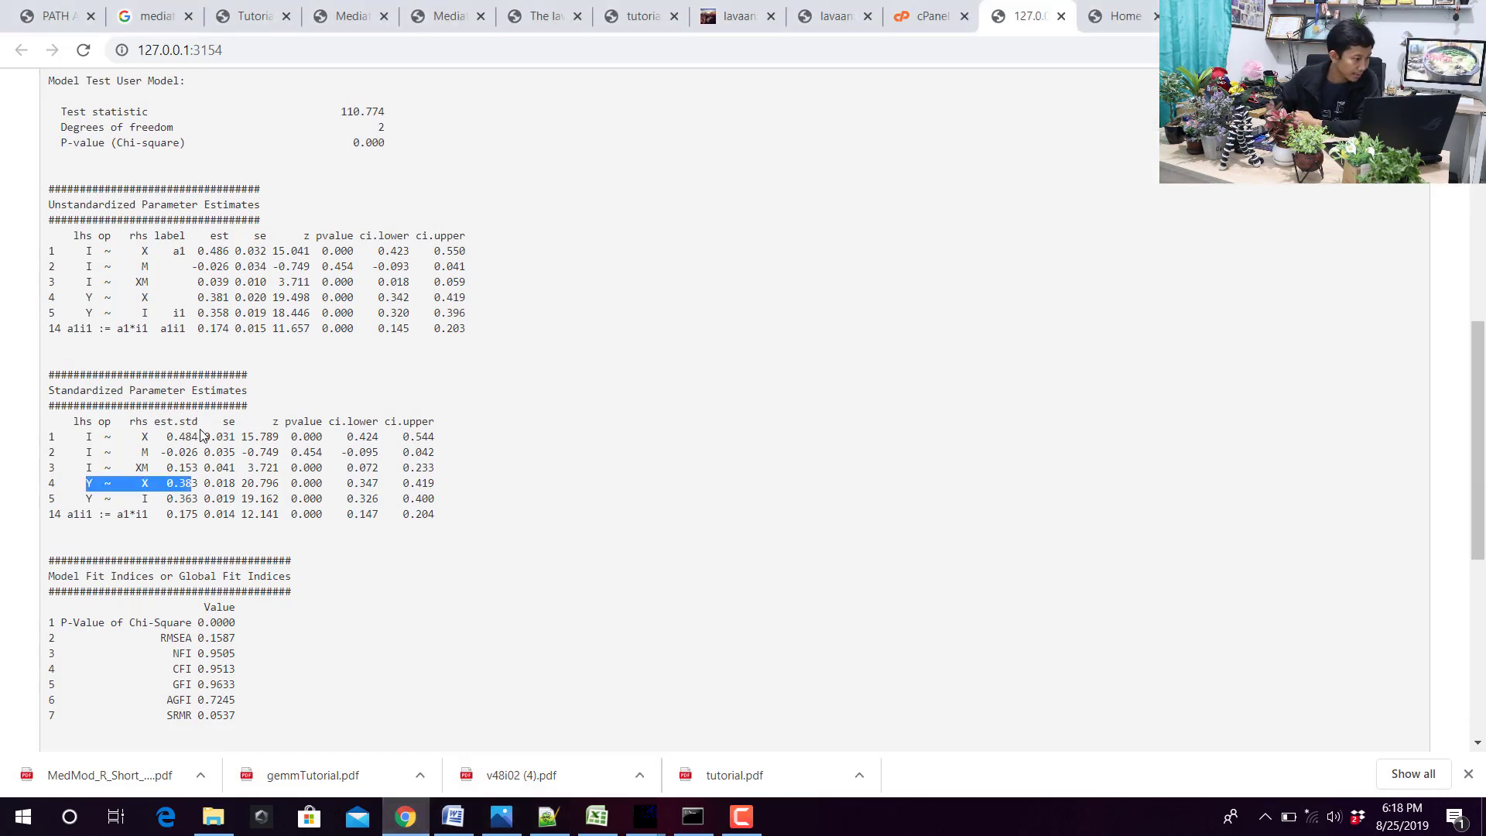
{"action": "left_click_drag", "start_coordinate": [193, 436], "coordinate": [88, 435]}
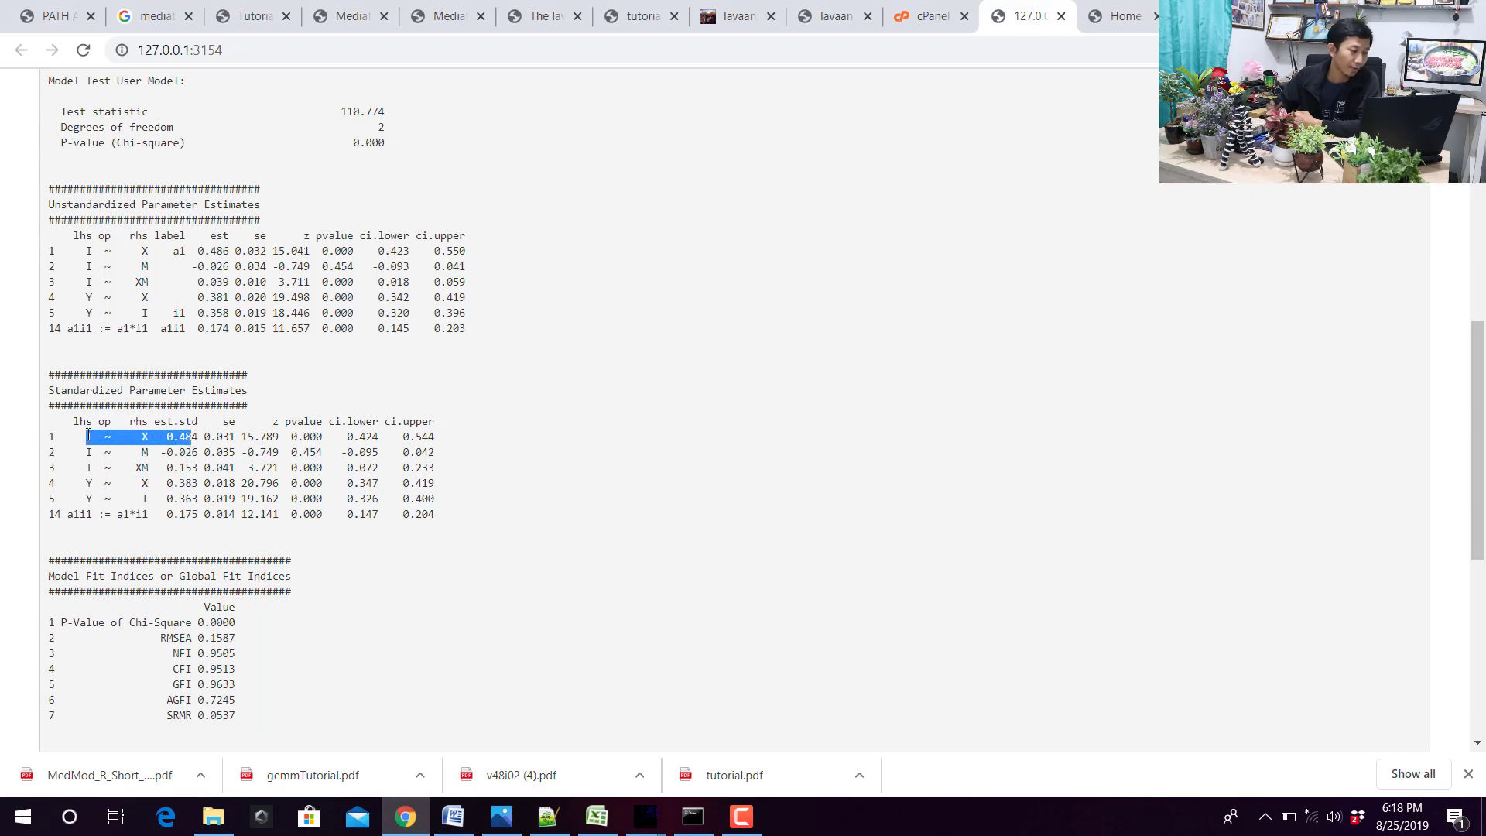
{"action": "left_click_drag", "start_coordinate": [292, 437], "coordinate": [316, 437]}
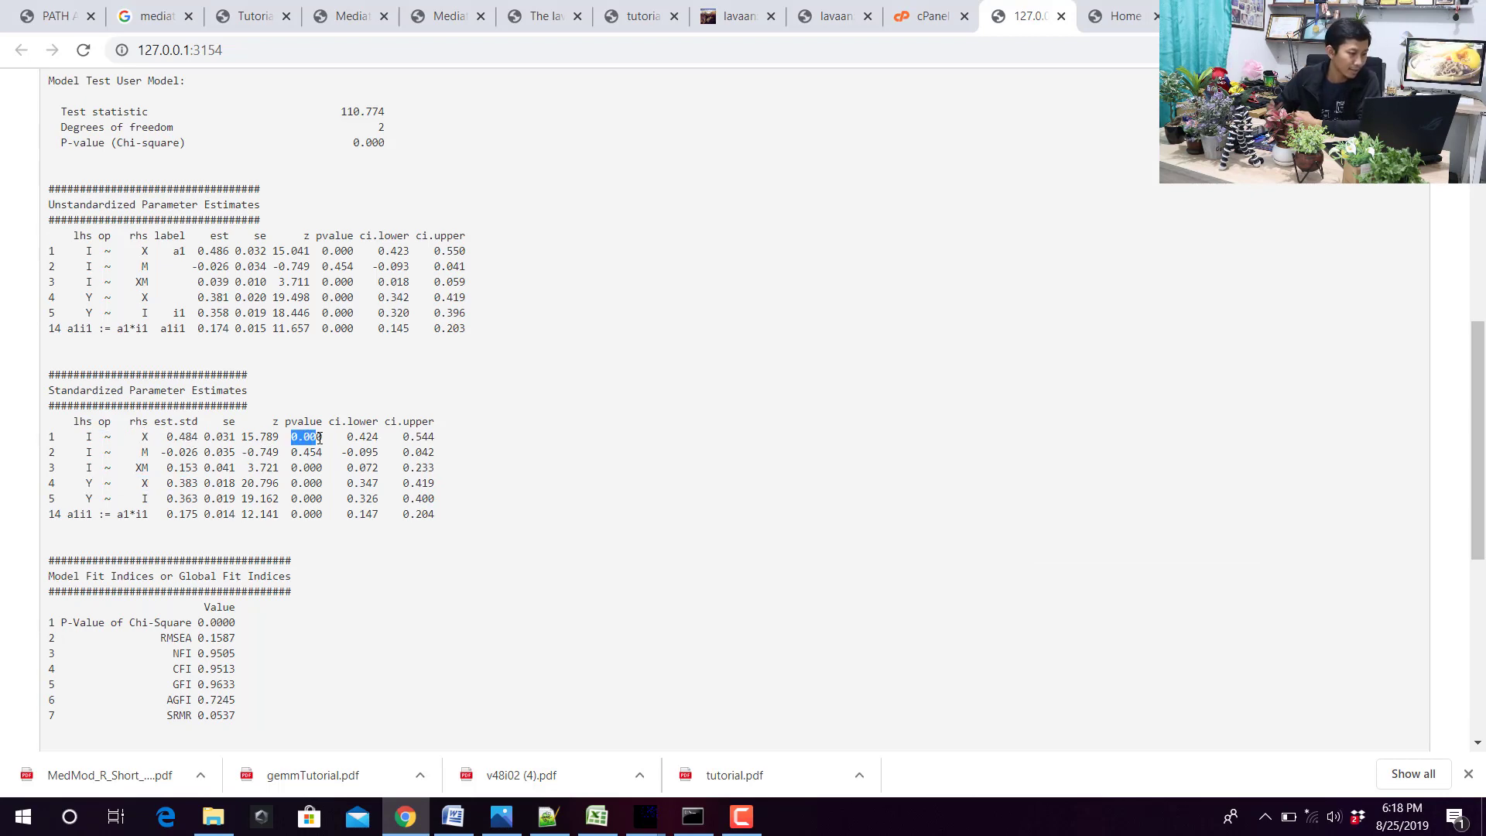
{"action": "left_click", "coordinate": [645, 817]}
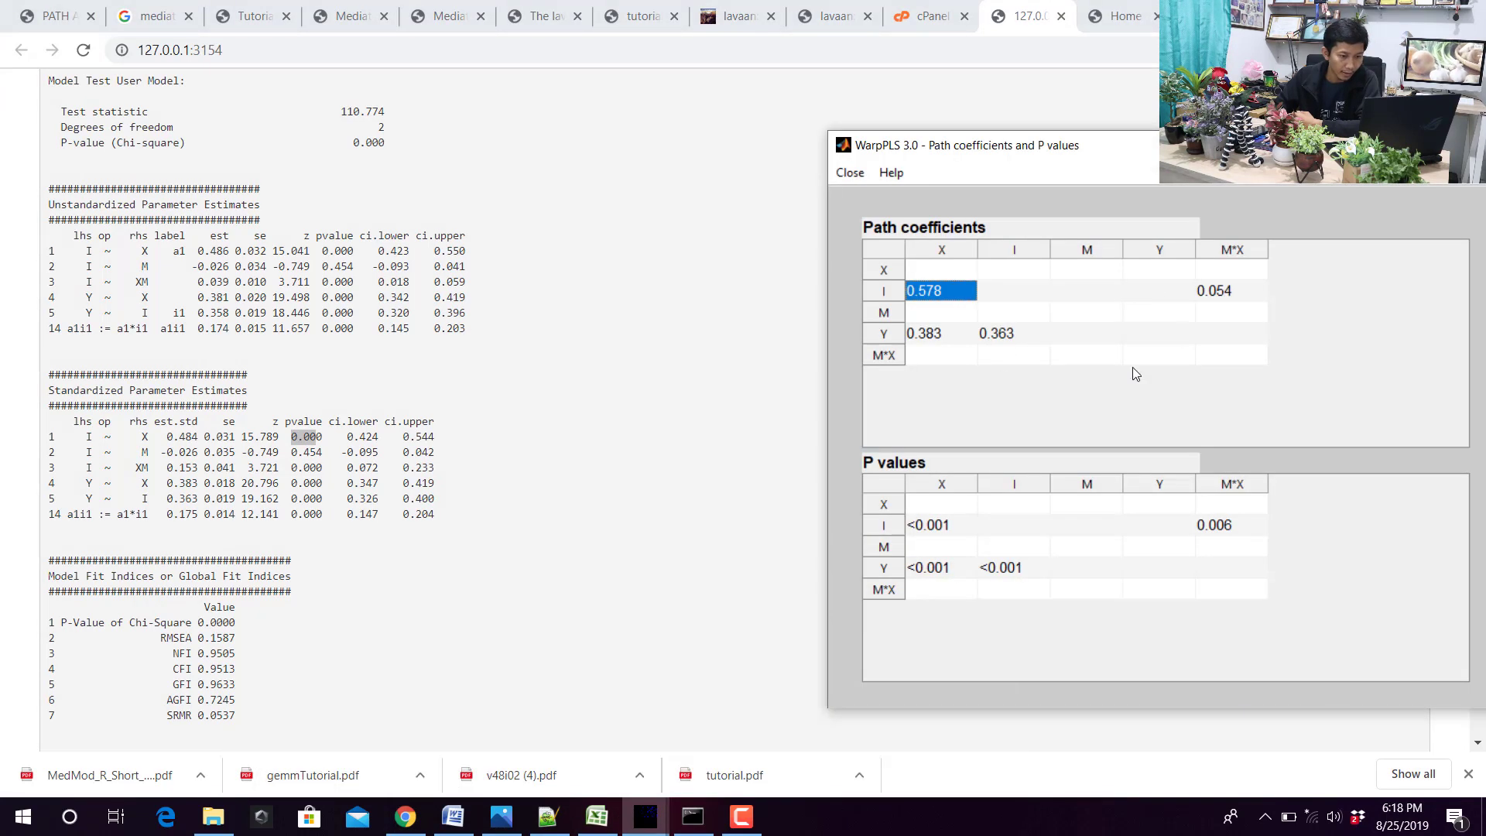
{"action": "left_click", "coordinate": [943, 527]}
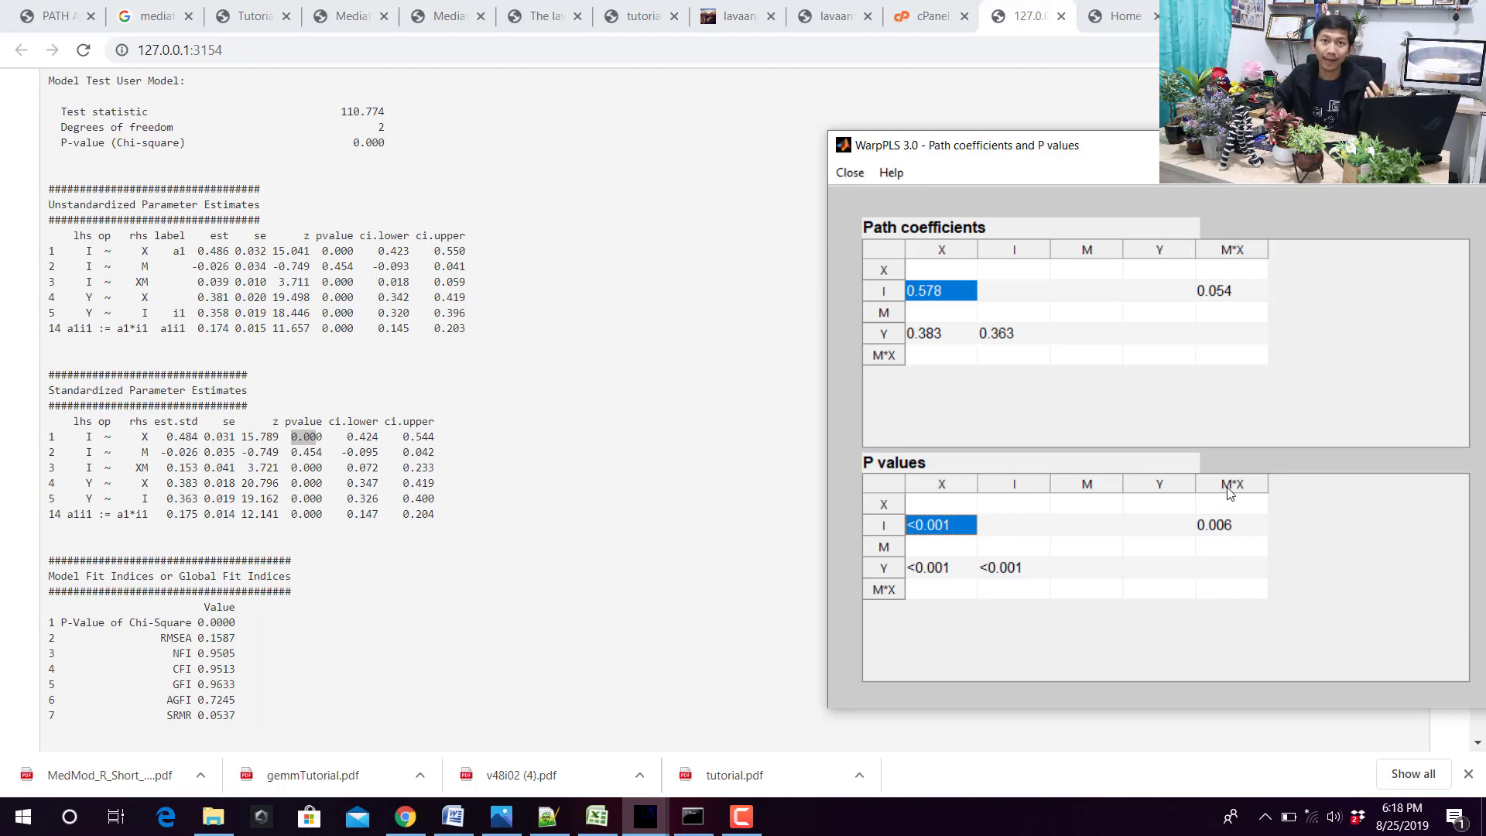
Compare the moderation effect's P value between the standardized I ~ XM row in Chrome and the M*X to I cell in WarpPLS.
{"action": "left_click", "coordinate": [405, 816]}
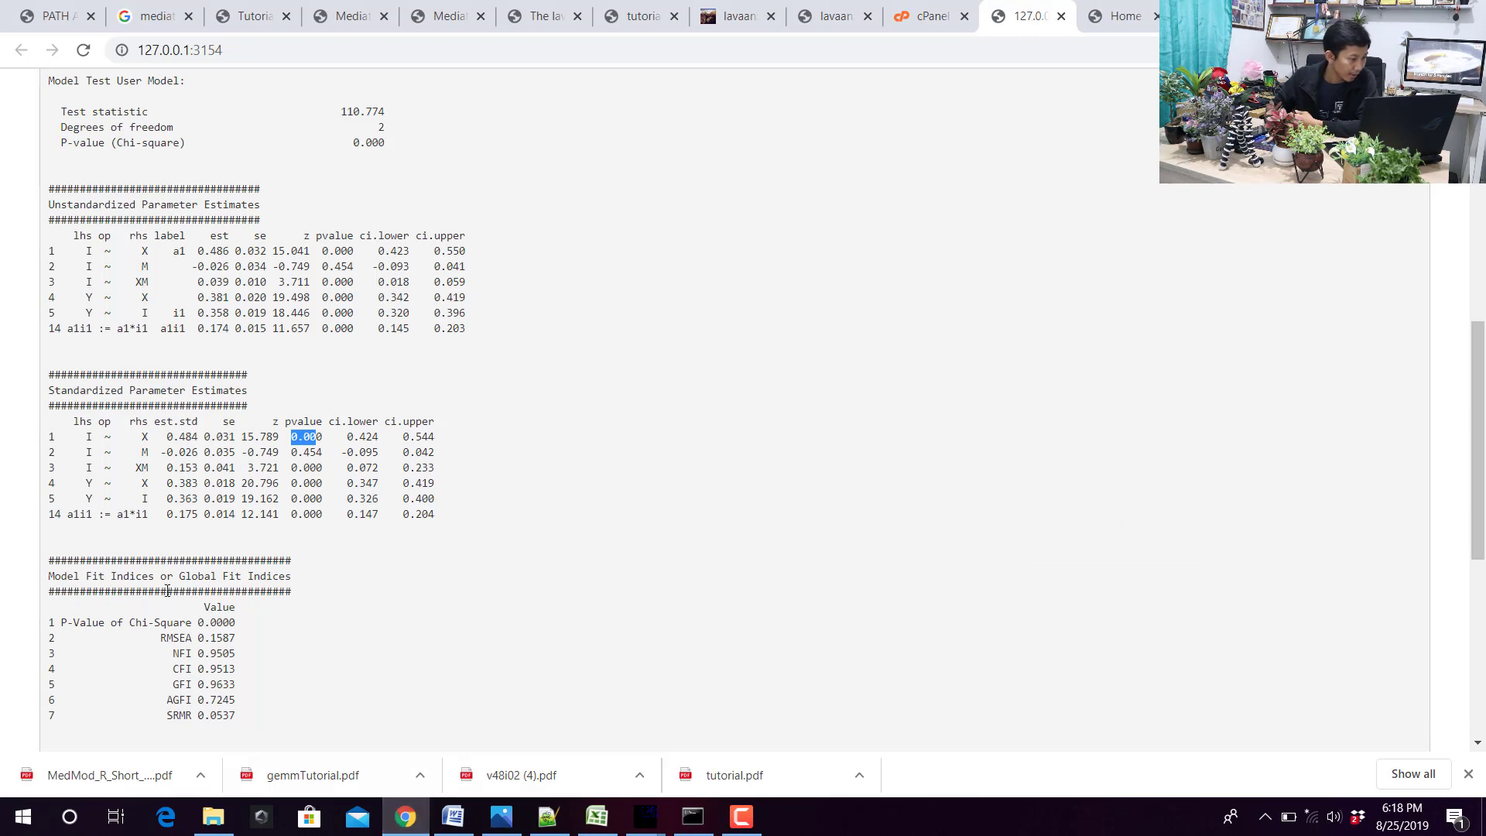
{"action": "left_click_drag", "start_coordinate": [150, 470], "coordinate": [137, 470]}
{"action": "left_click_drag", "start_coordinate": [322, 468], "coordinate": [294, 466]}
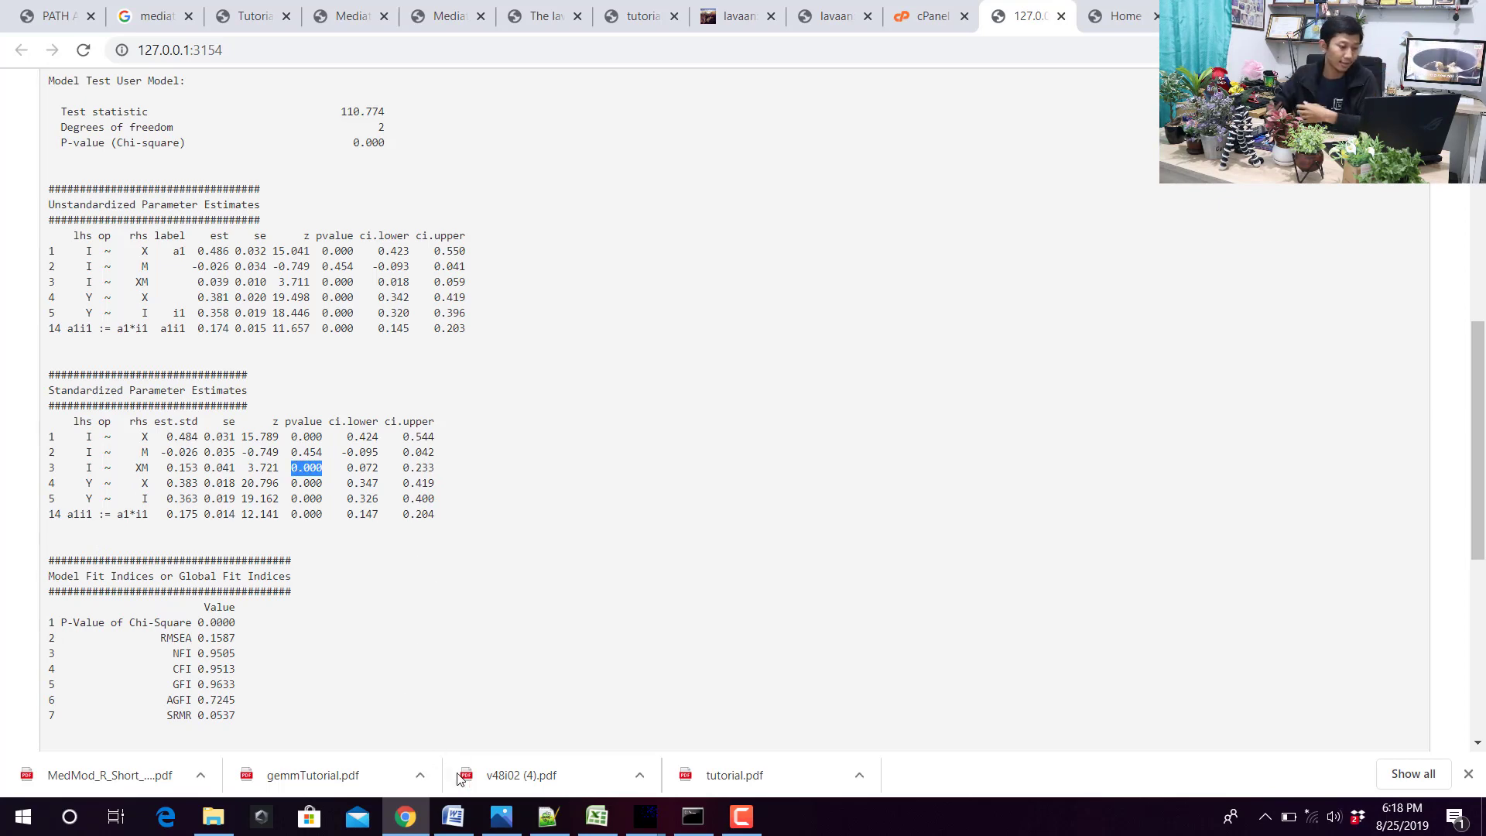
{"action": "mouse_move", "coordinate": [663, 819]}
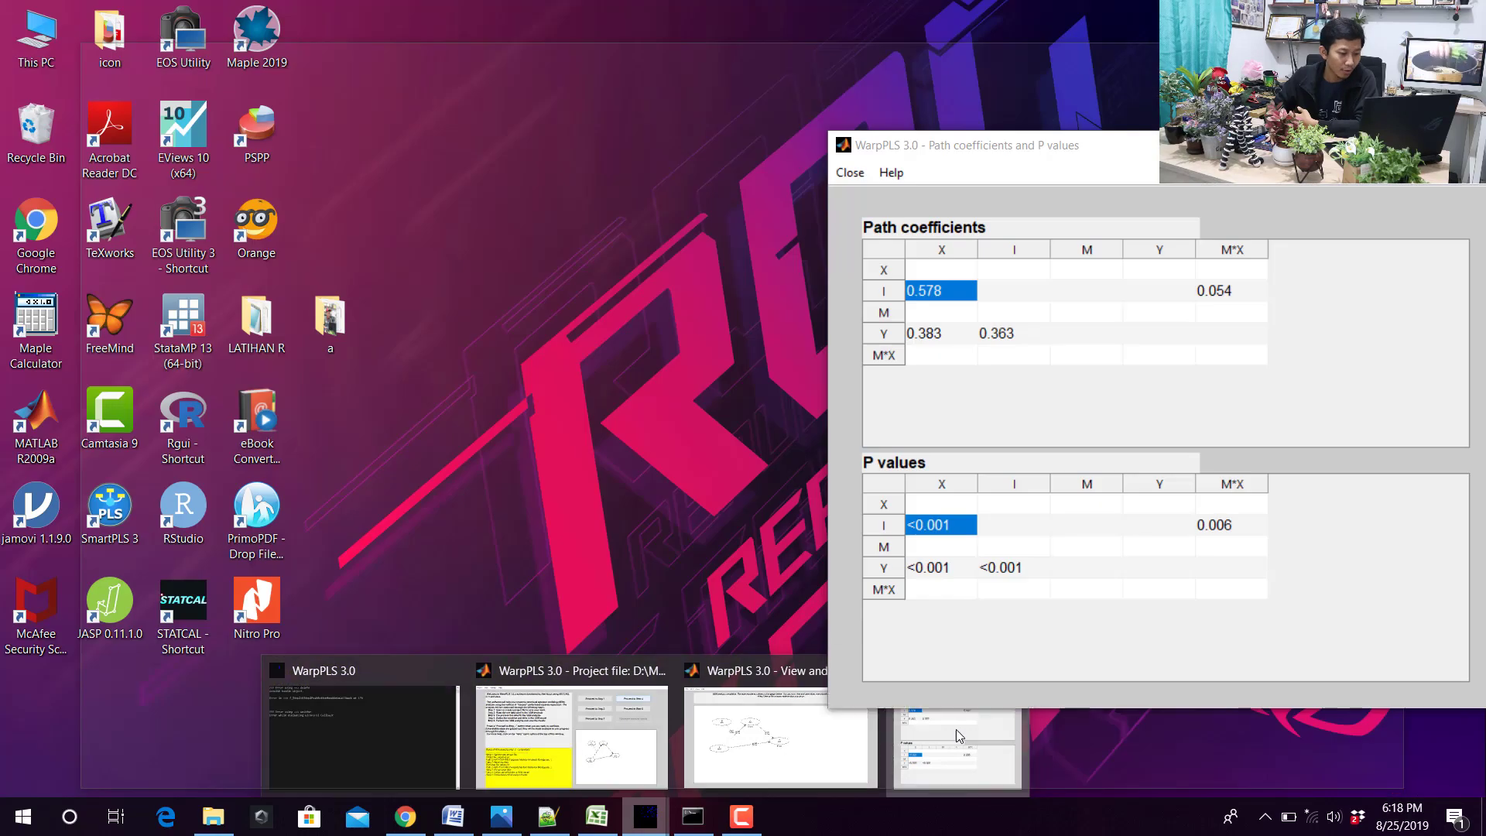
{"action": "left_click", "coordinate": [955, 729]}
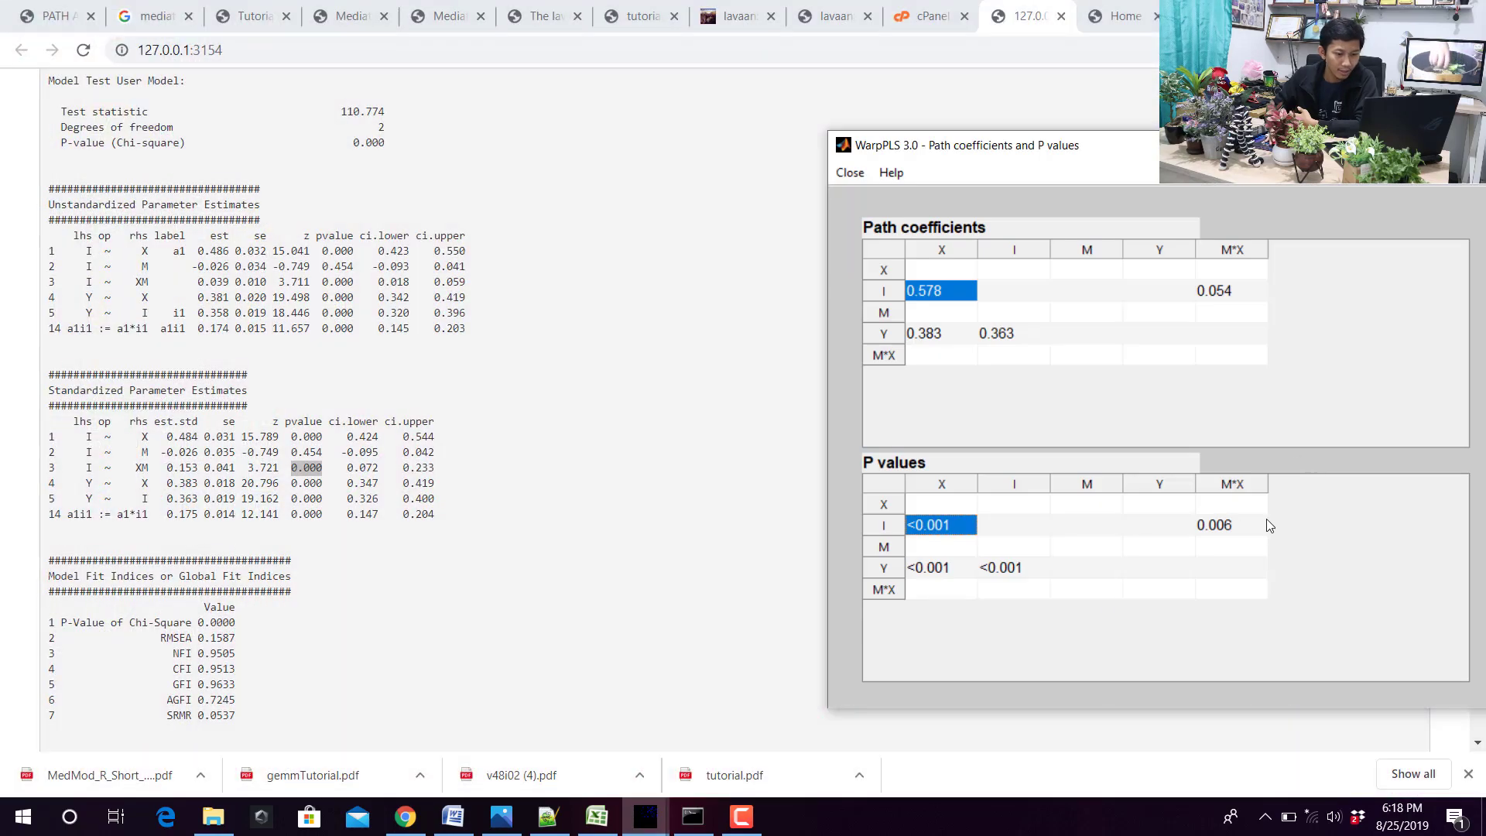
{"action": "left_click", "coordinate": [1206, 527]}
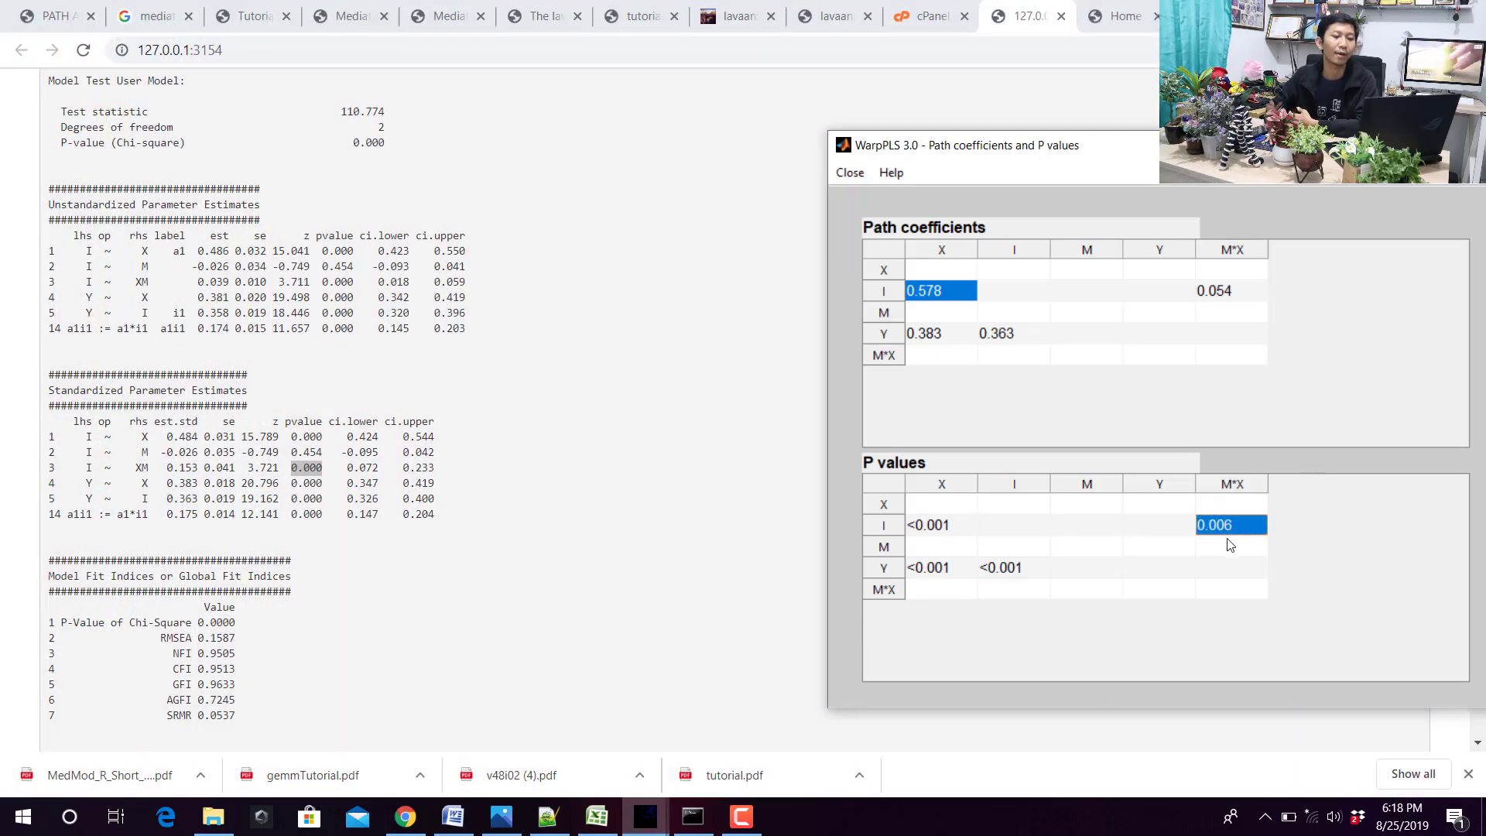